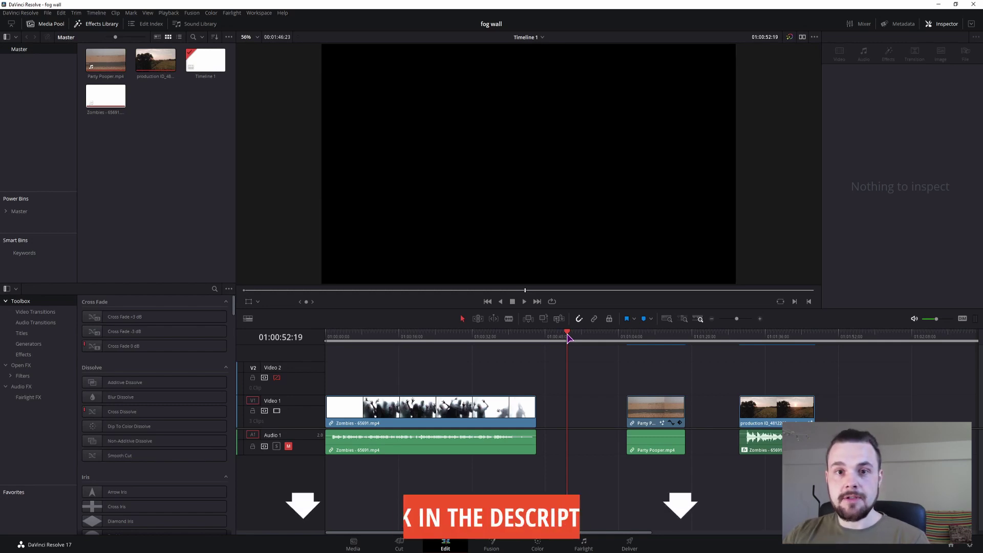
Preview the zombies footage, the Party Pooper desert clip and the field drone shot's fog wall
click(379, 337)
click(417, 337)
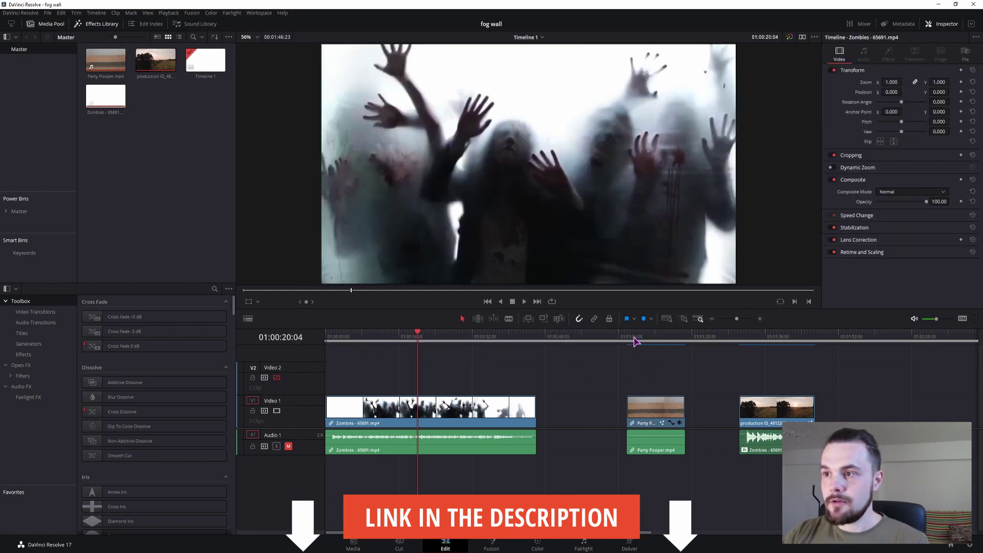
click(634, 337)
drag(657, 342, 774, 342)
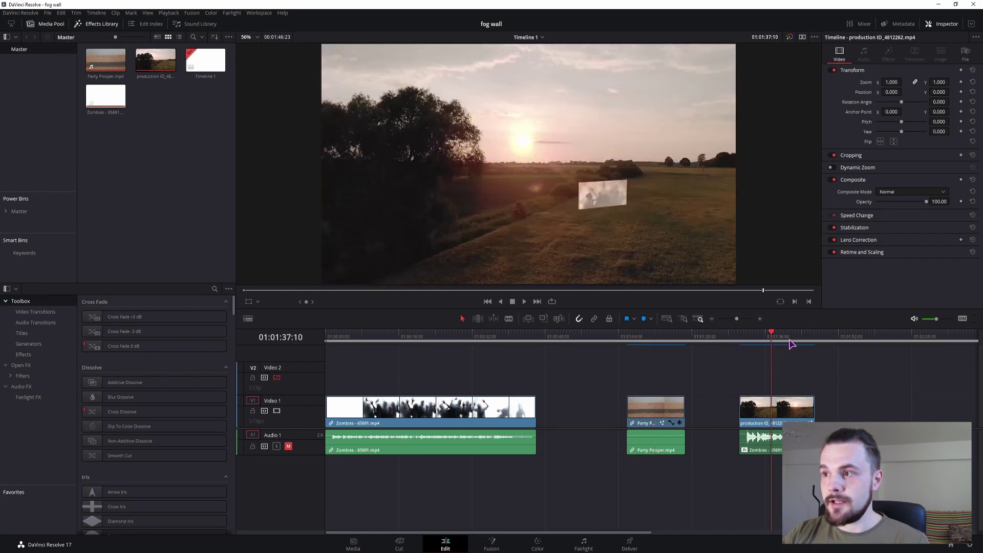
click(790, 341)
Replay the desert and sunset field shots, then park at the Party Pooper clip's start
key(Up)
key(Up)
key(Up)
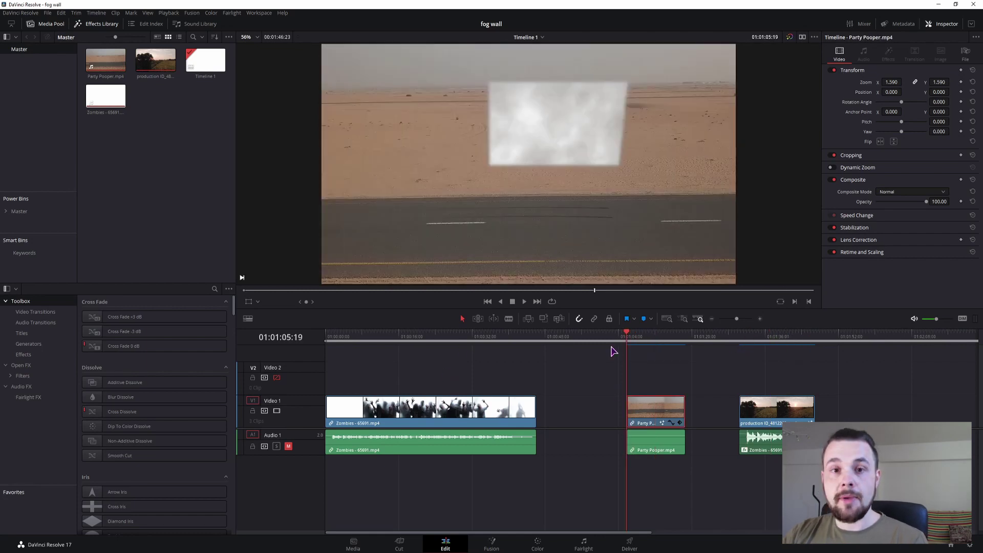
drag(641, 339, 668, 340)
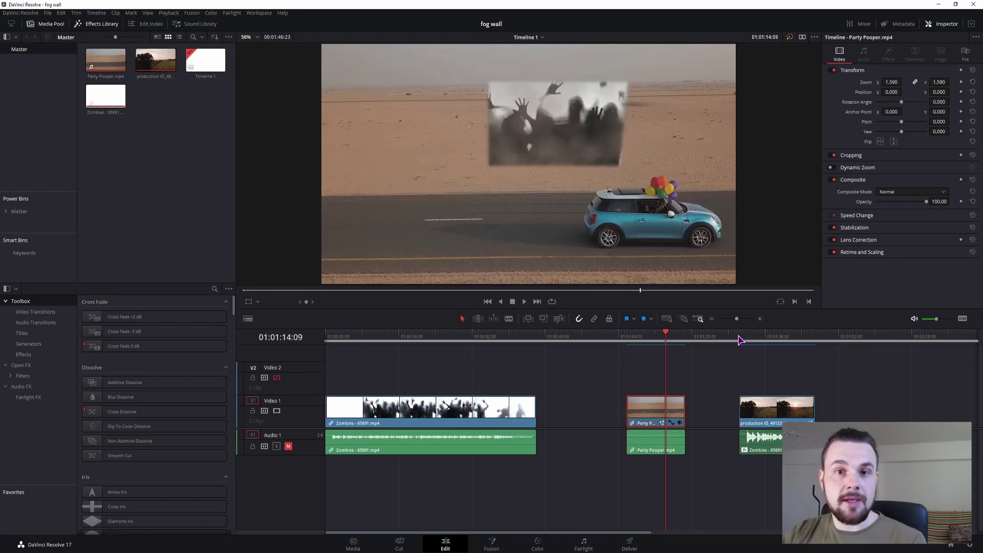
drag(739, 340, 777, 341)
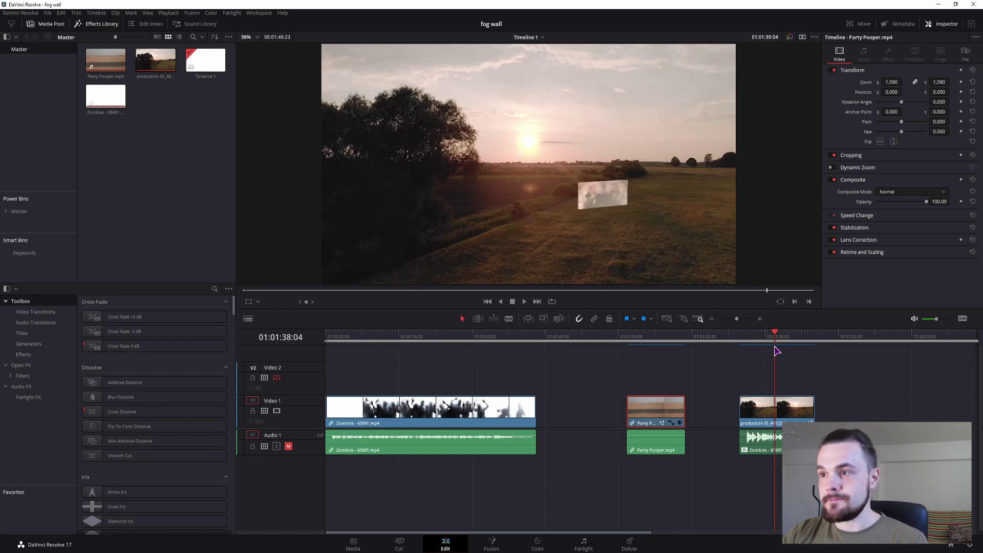
click(627, 340)
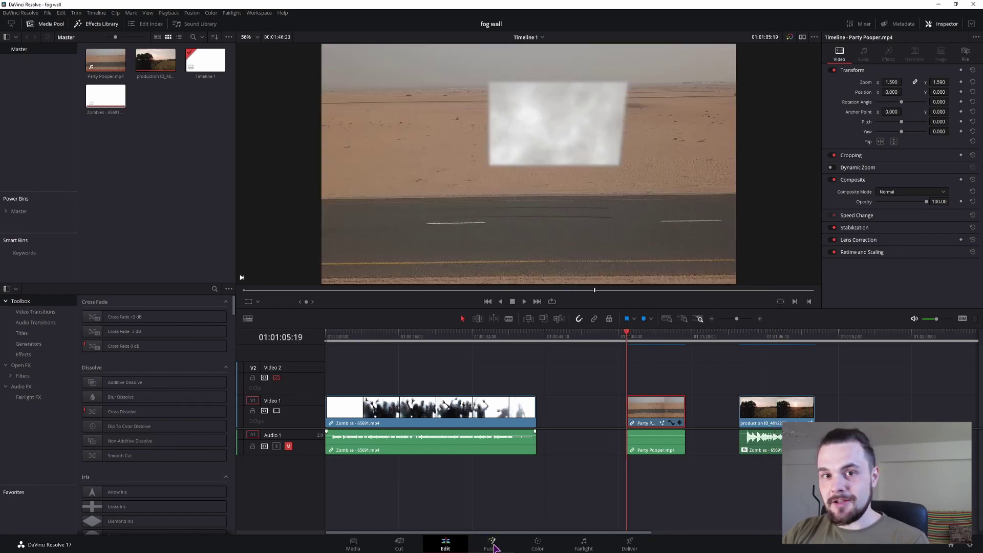
click(492, 546)
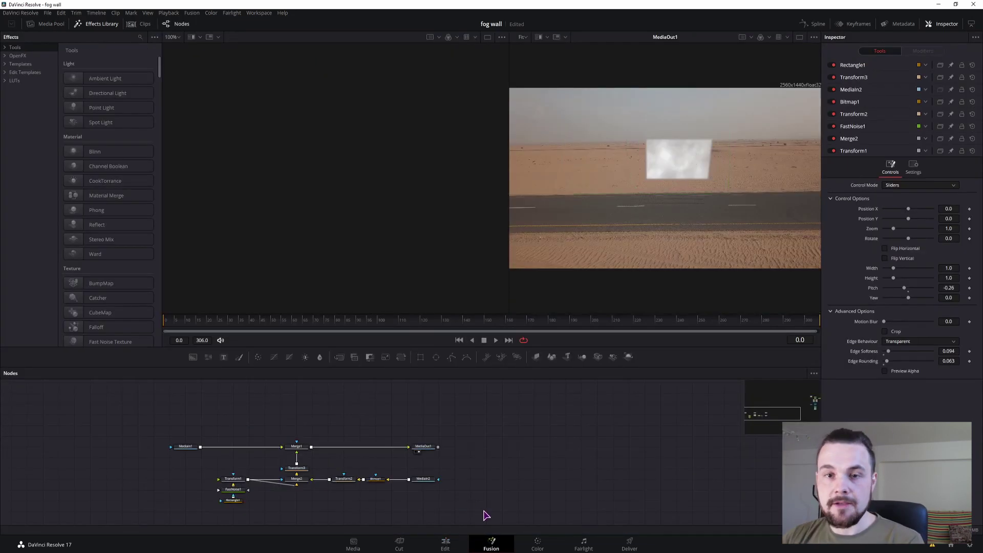
Select the existing fog-wall node group and move it aside to the right
drag(484, 511, 233, 467)
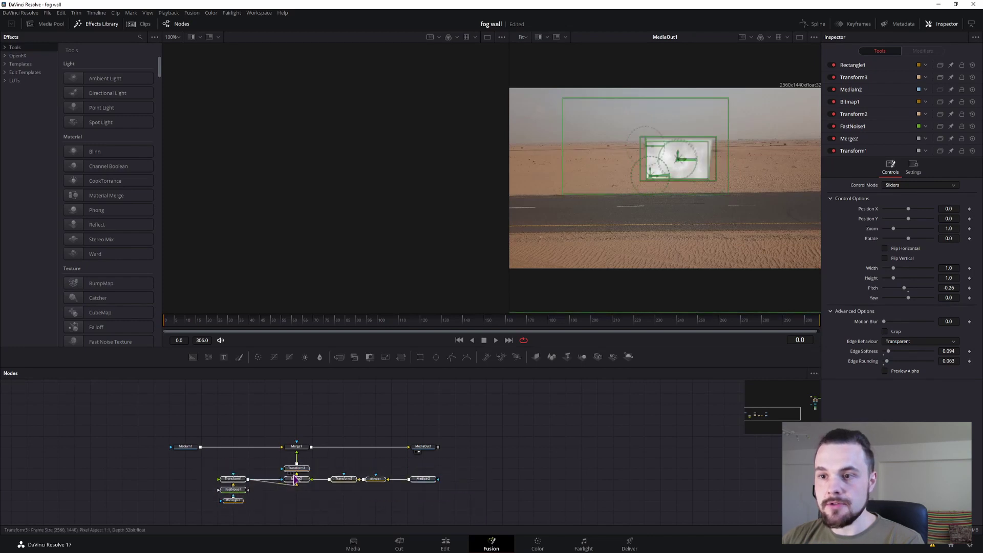
drag(299, 469, 600, 479)
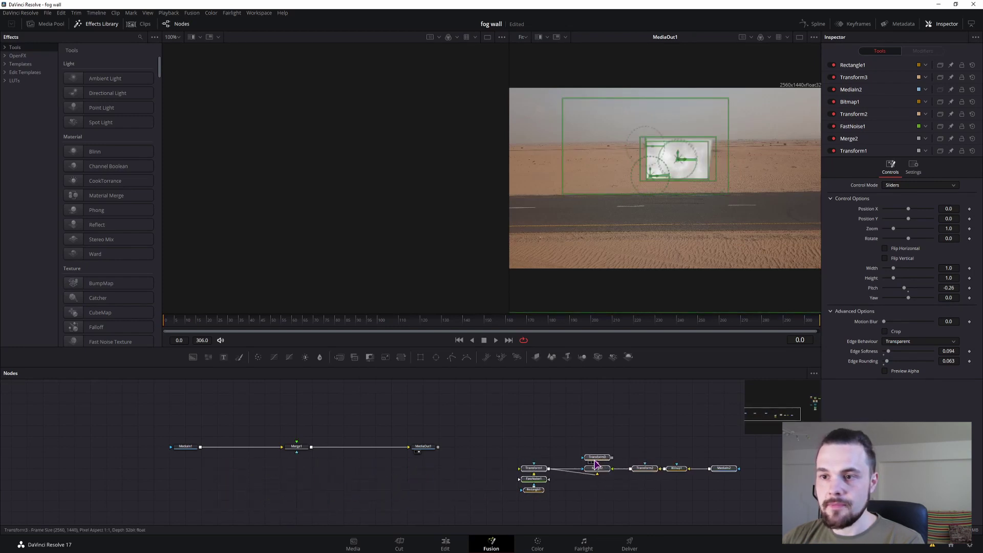
scroll(372, 491, left, 5)
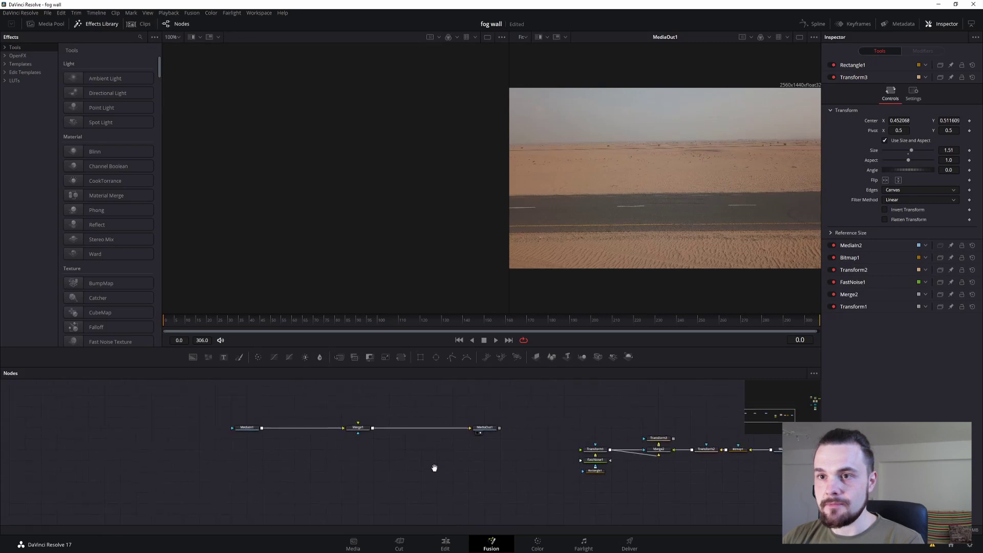
Bring the Zombies clip from the Media Pool into the node graph as a MediaIn node
click(230, 437)
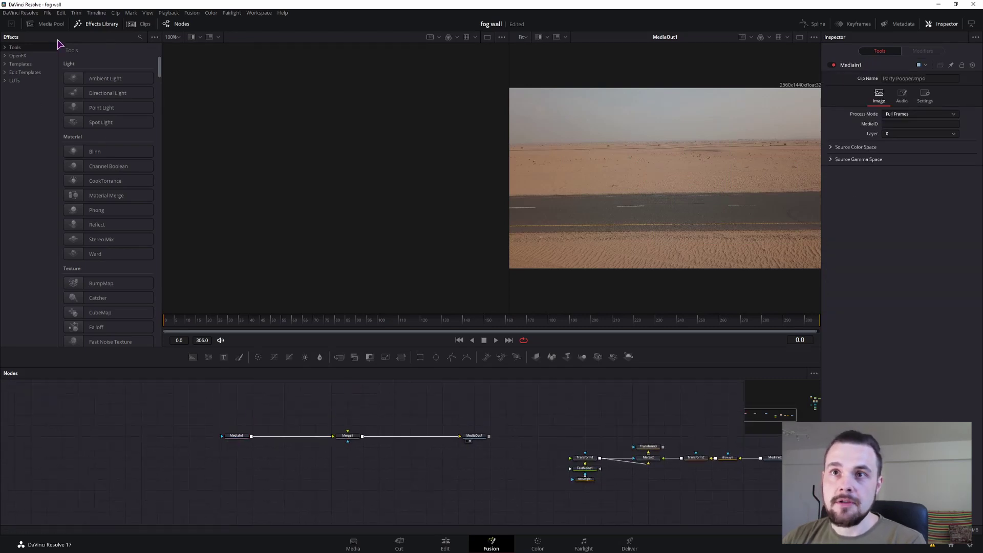
click(50, 24)
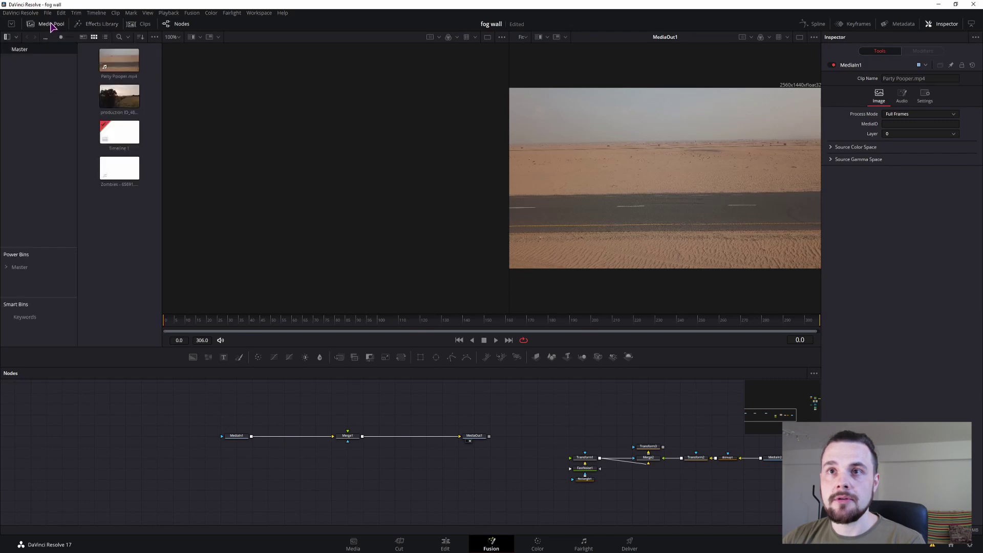
mouse_move(120, 169)
mouse_down()
mouse_move(445, 500)
mouse_move(450, 483)
mouse_move(479, 466)
mouse_up()
click(290, 495)
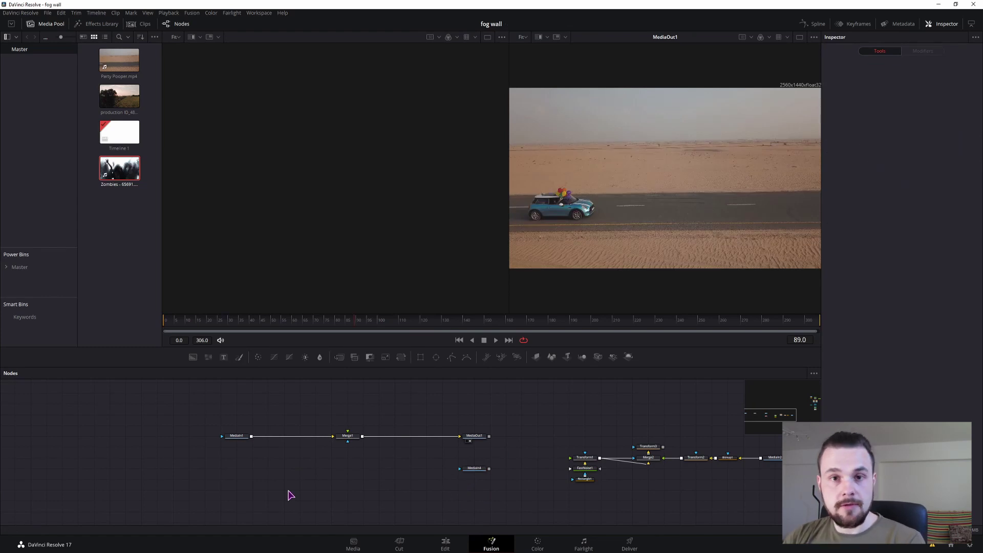
Add a Fast Noise node using the quick tool search with 'fas'
key(shift+space)
text(fas)
key(Down)
key(Return)
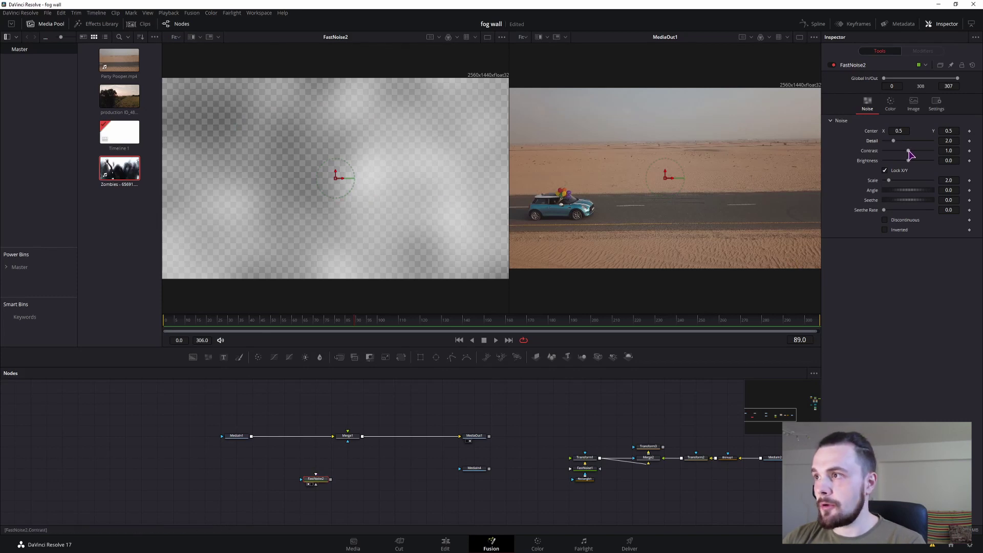
Set noise contrast 2.02, brightness -0.25, scale 5.83 and slow seethe, then feed it into Merge1
drag(909, 151, 914, 150)
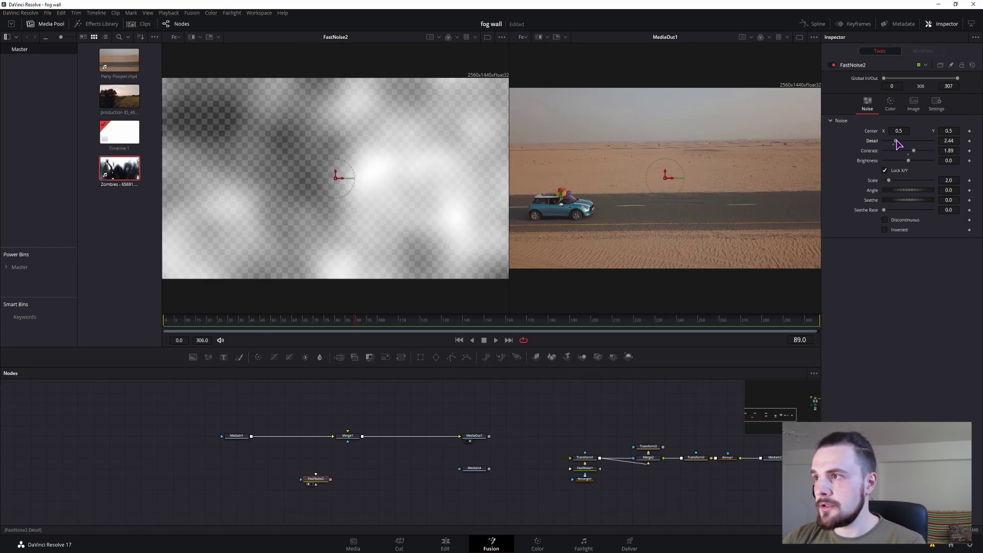
drag(909, 160, 916, 150)
drag(889, 182, 900, 182)
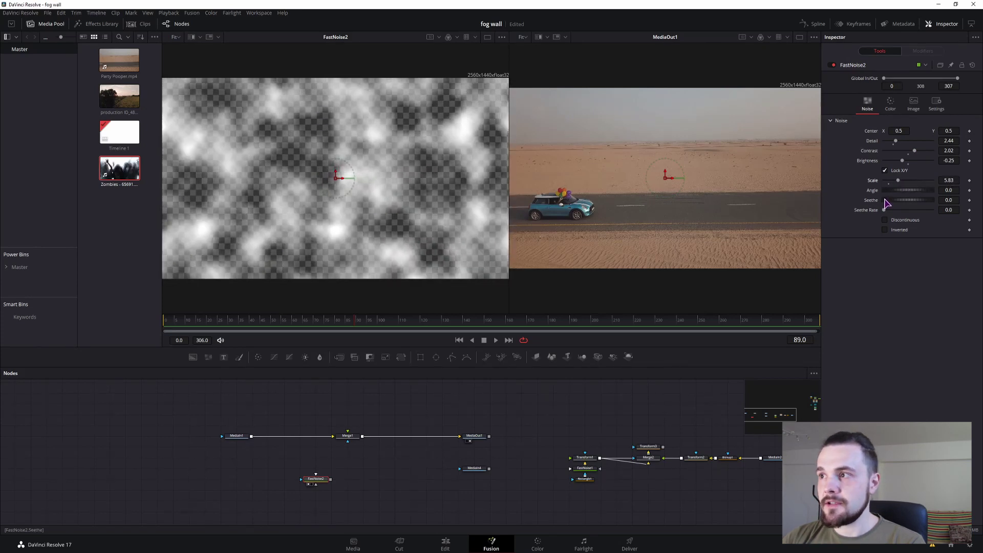
drag(887, 200, 889, 214)
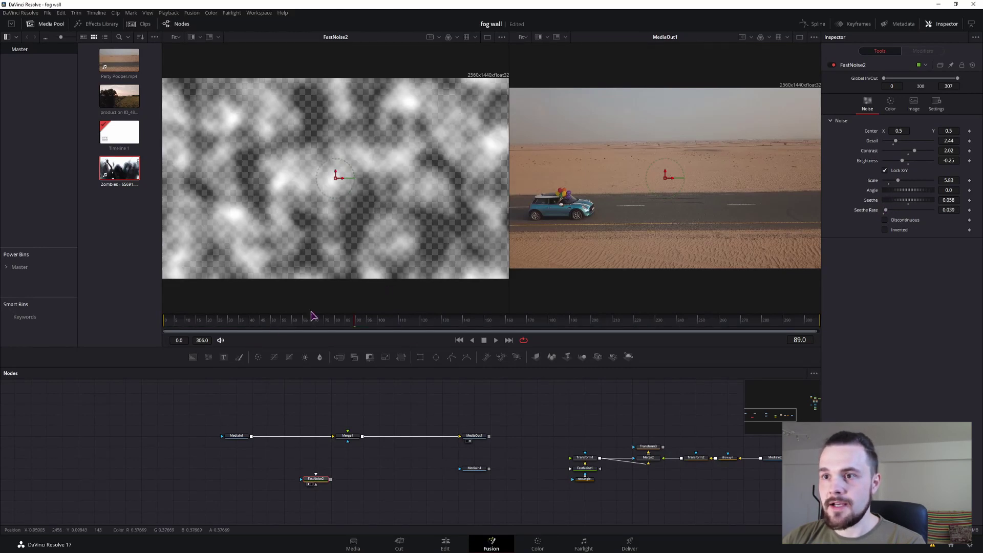
key(space)
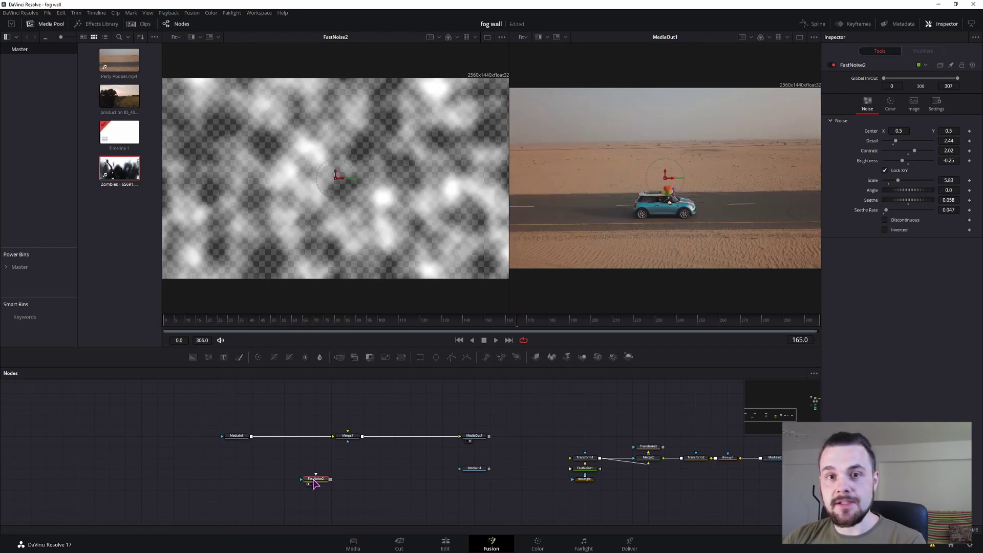
drag(313, 484, 284, 473)
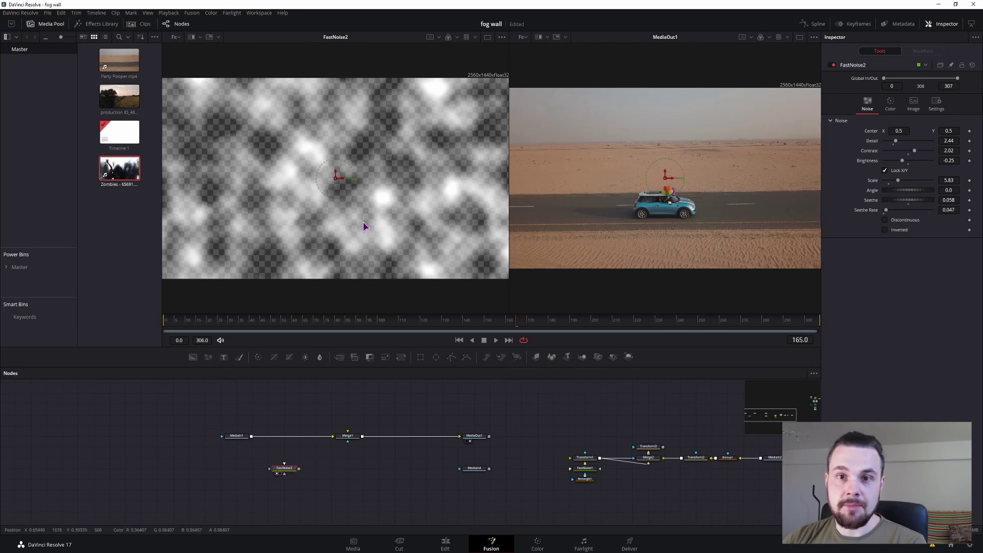
drag(299, 469, 348, 442)
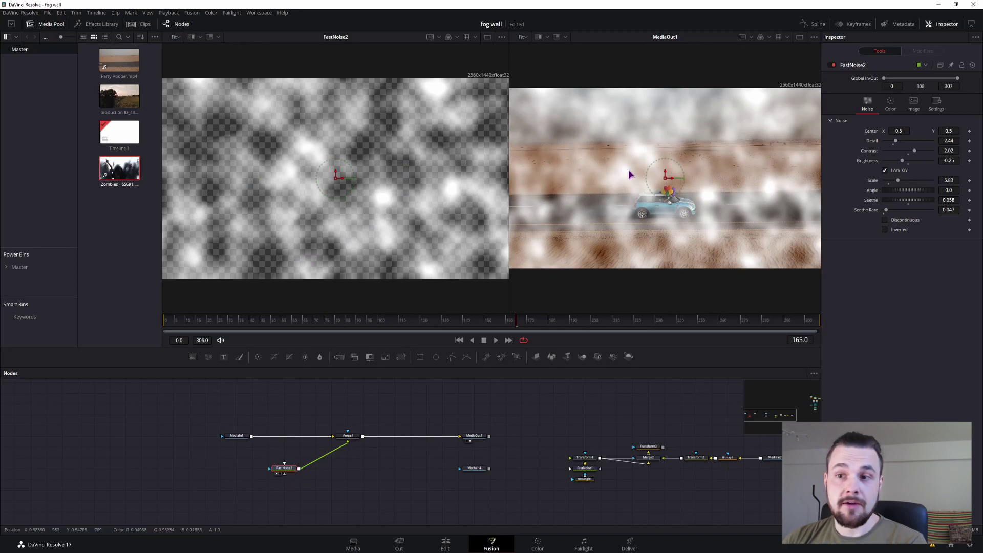
Mask FastNoise2 with a Rectangle shrunk to a small patch above the car, then begin connecting the Zombies clip
click(280, 506)
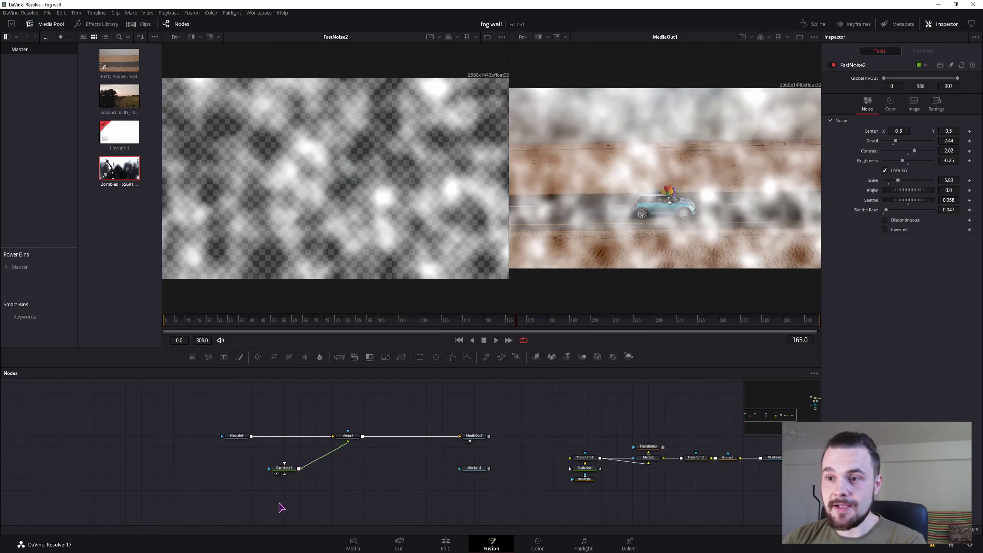
click(285, 468)
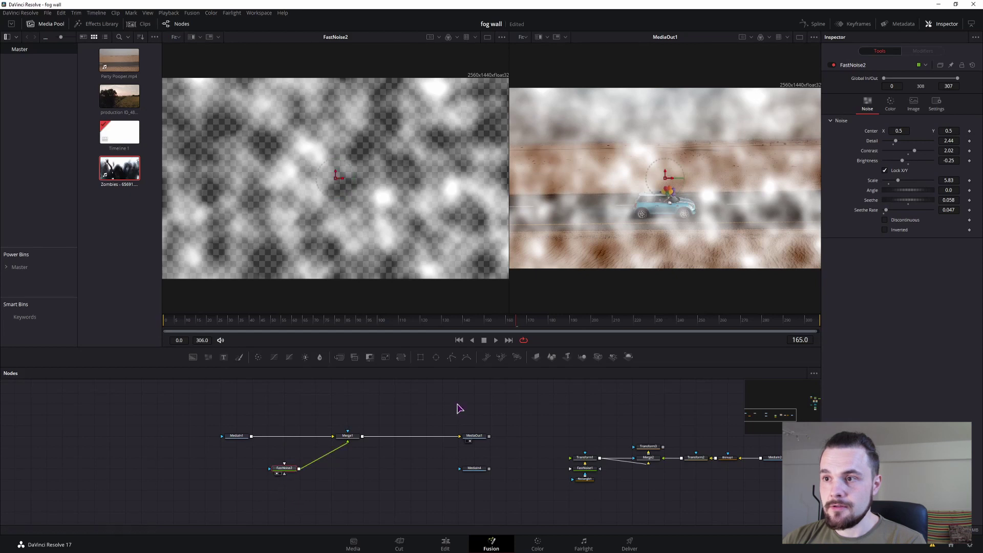
click(420, 358)
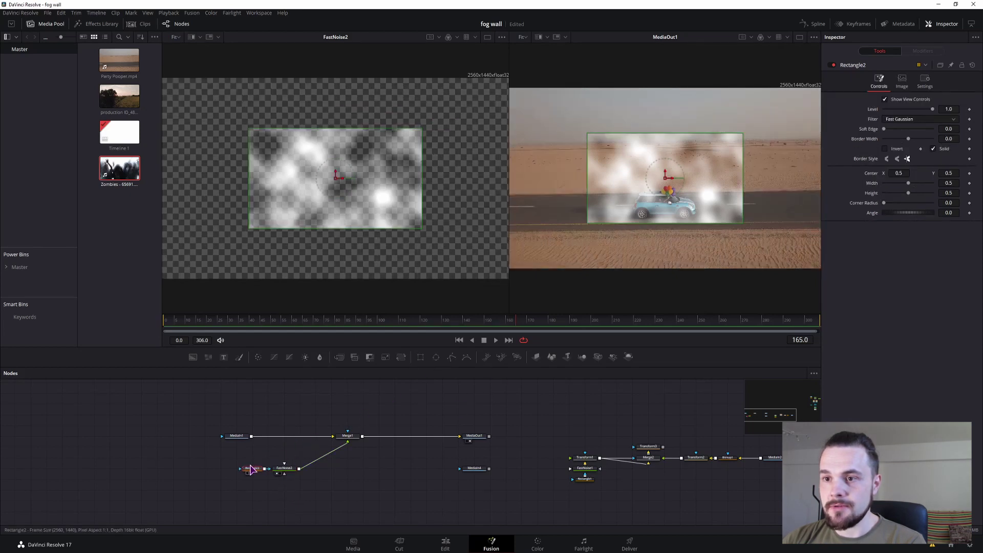
drag(247, 471, 231, 471)
drag(743, 223, 715, 208)
drag(666, 178, 676, 154)
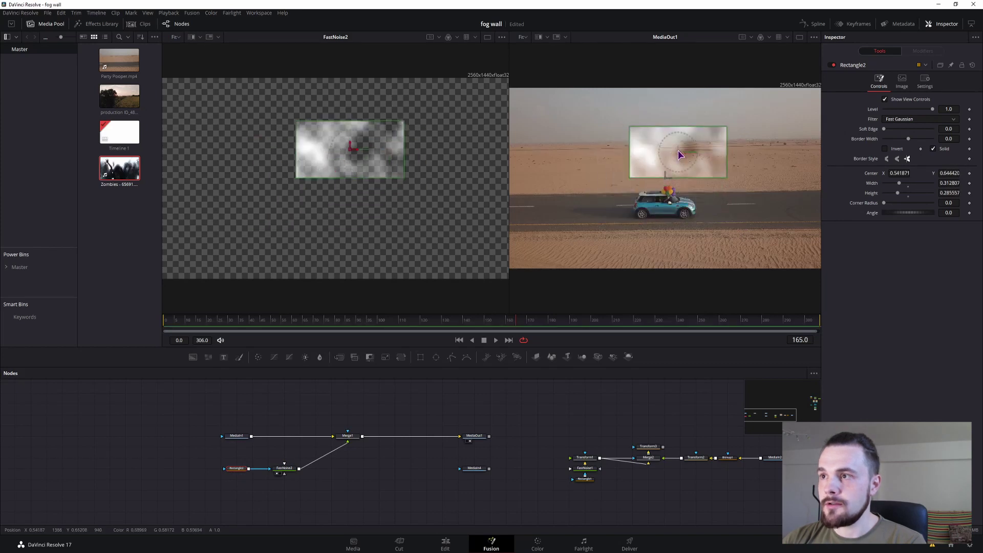
click(475, 468)
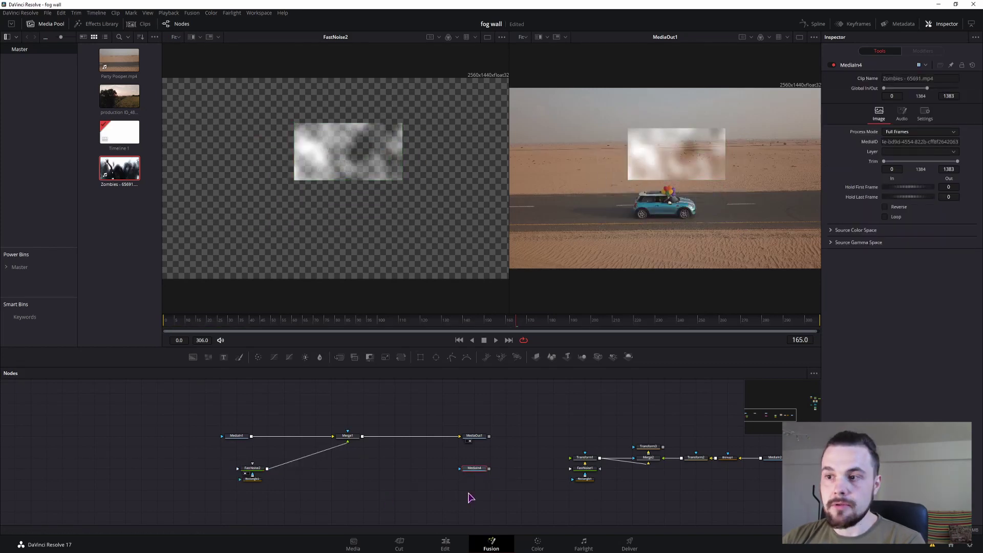
drag(489, 468, 270, 472)
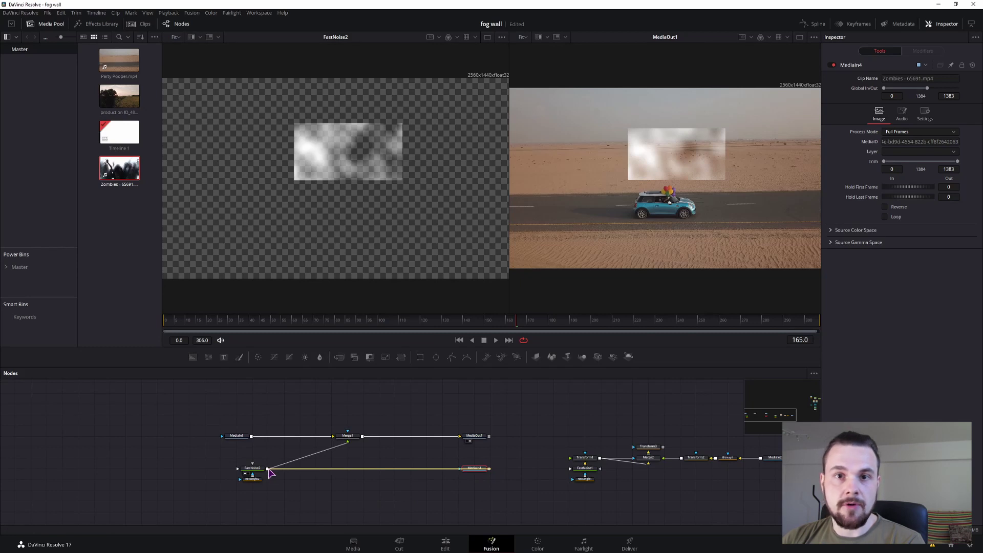
Merge the Zombies clip with the fog noise and swap inputs so fog sits over zombies
drag(270, 472, 270, 472)
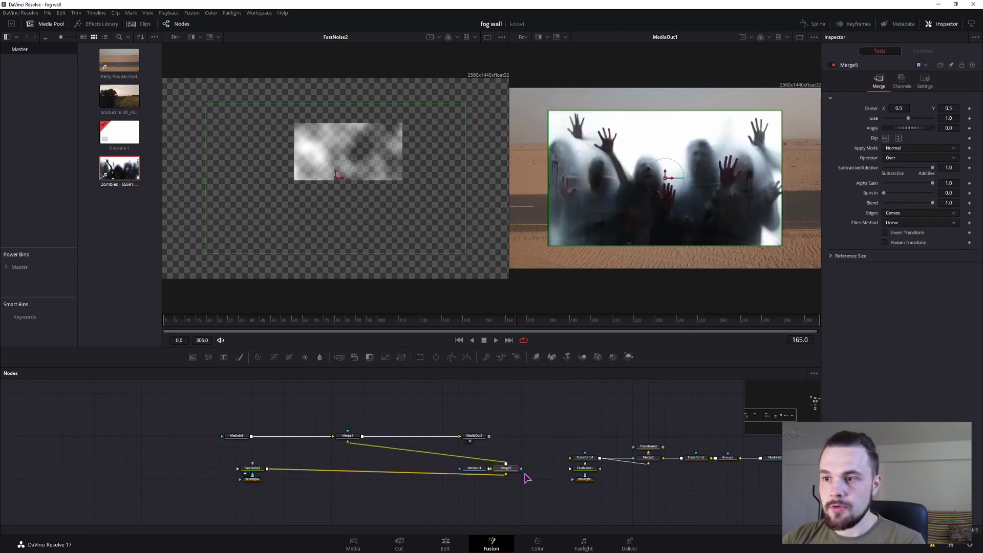
drag(505, 468, 348, 468)
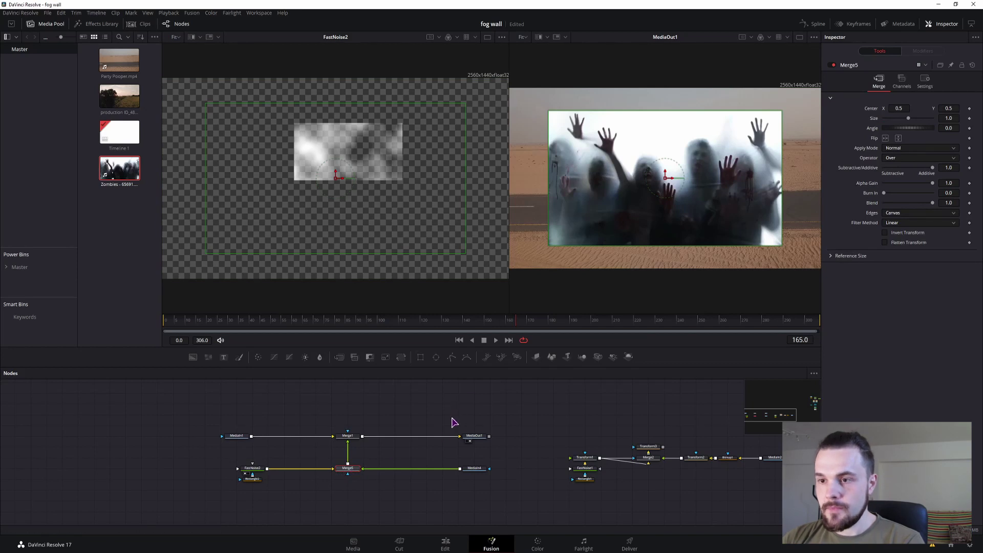
key(ctrl+t)
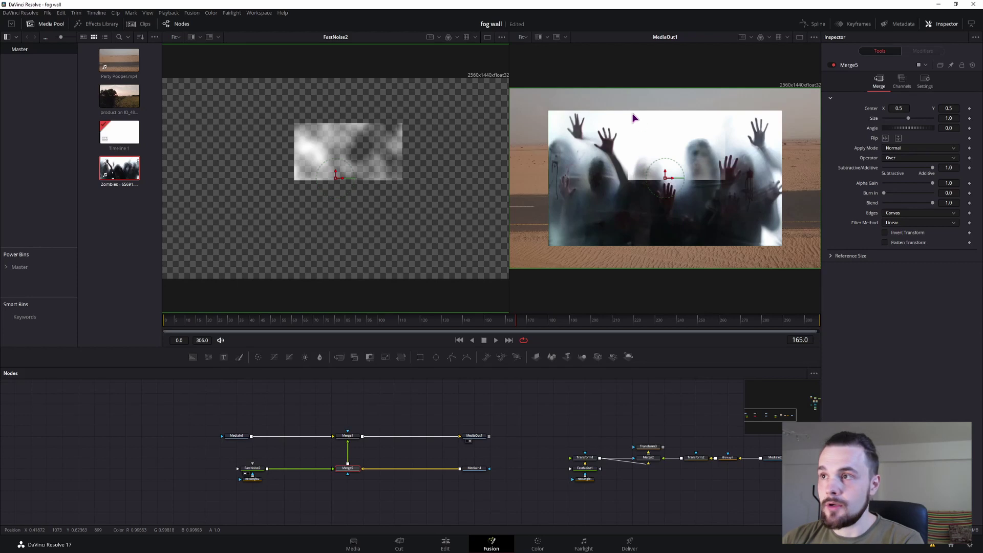
Add a Transform after the zombie clip, scale it to about 0.46 and move it above the car
click(475, 468)
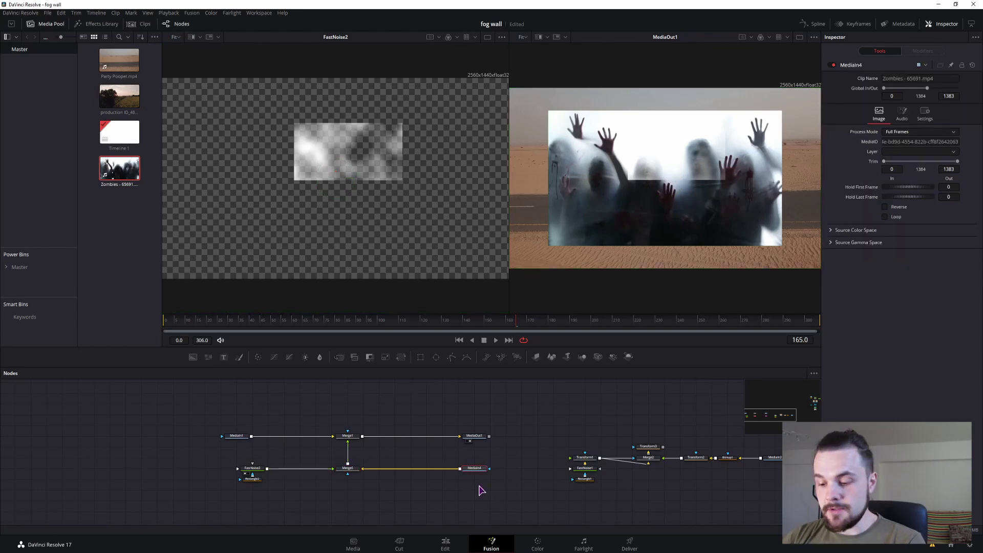
key(shift+space)
text(tran)
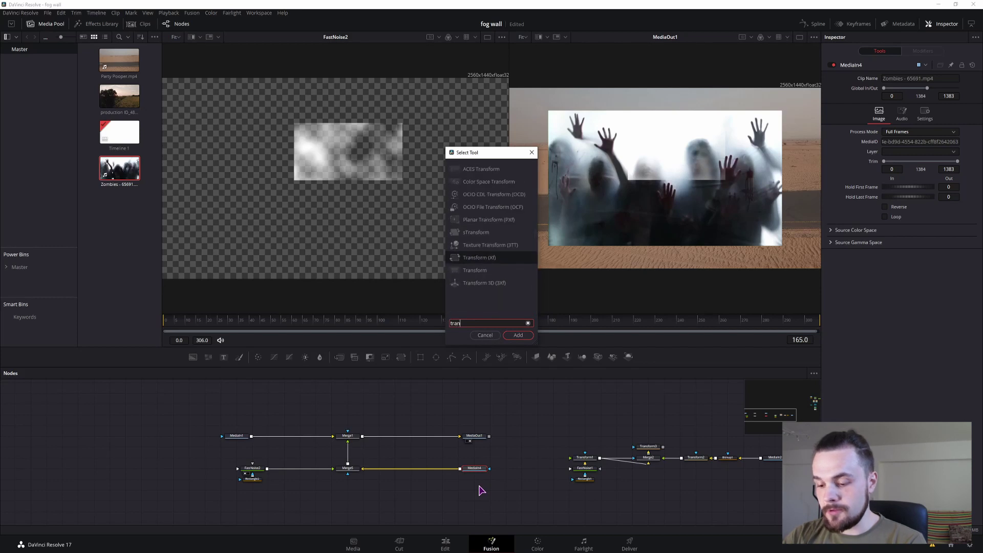
key(Return)
drag(709, 178, 667, 184)
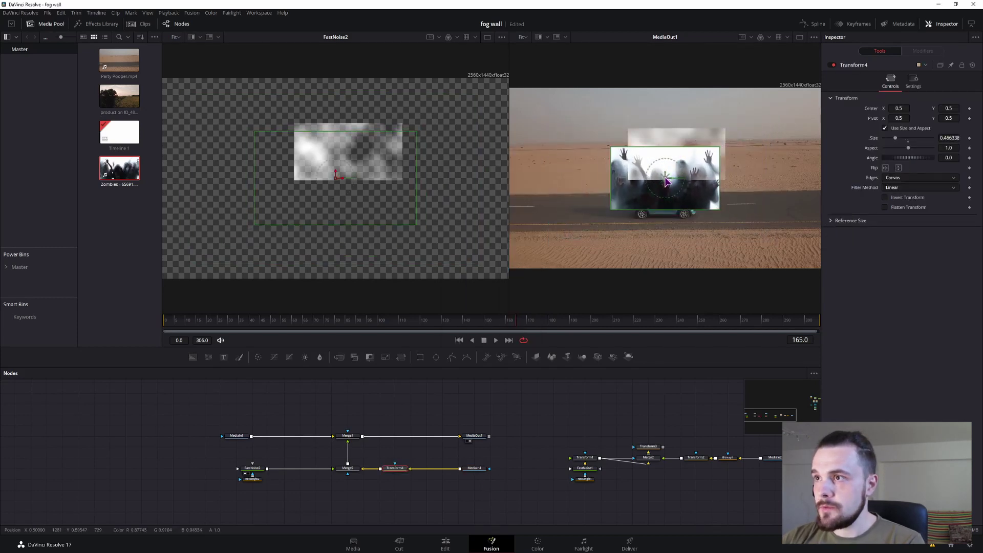
drag(665, 185, 674, 156)
drag(730, 127, 727, 126)
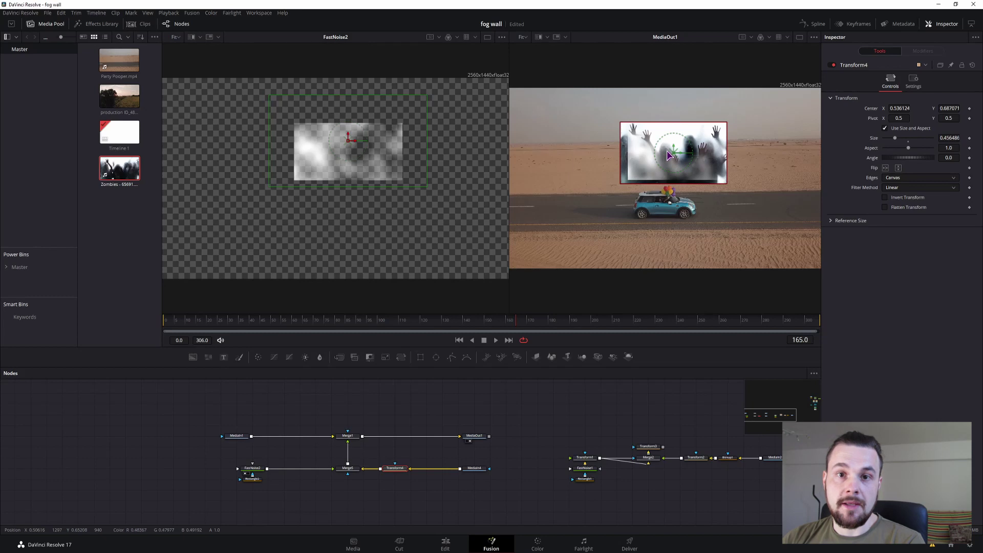
Start adding a Bitmap tool after the zombie clip's media node
click(476, 468)
key(shift+space)
text(Transform)
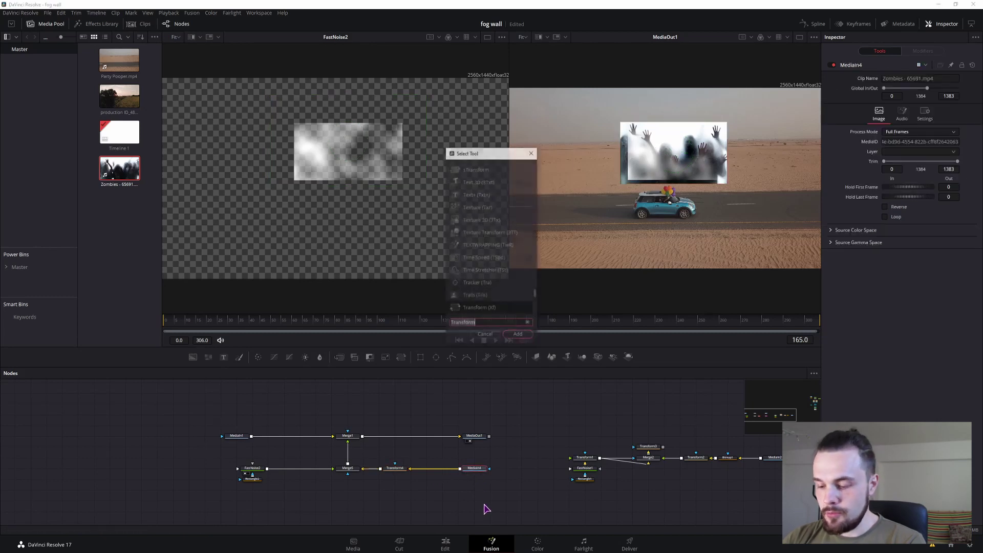
text(bit)
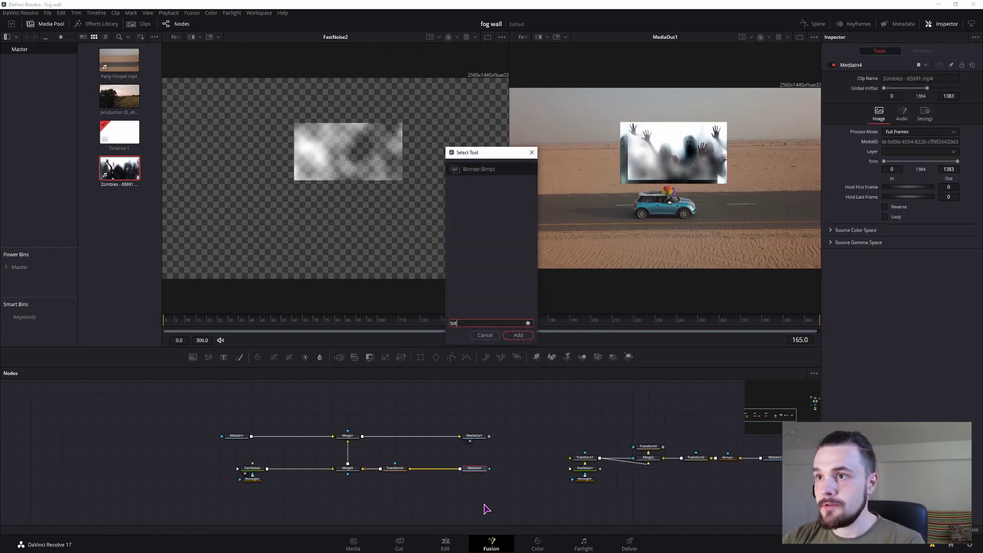
Insert the Bitmap node between the zombie clip and Transform4, viewing the transform output
key(Return)
drag(441, 463, 423, 472)
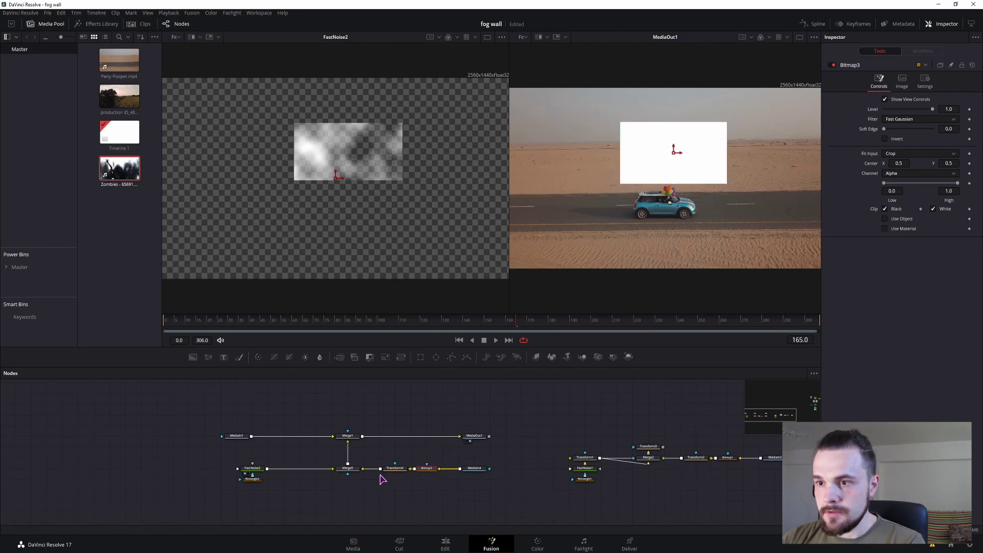
key(1)
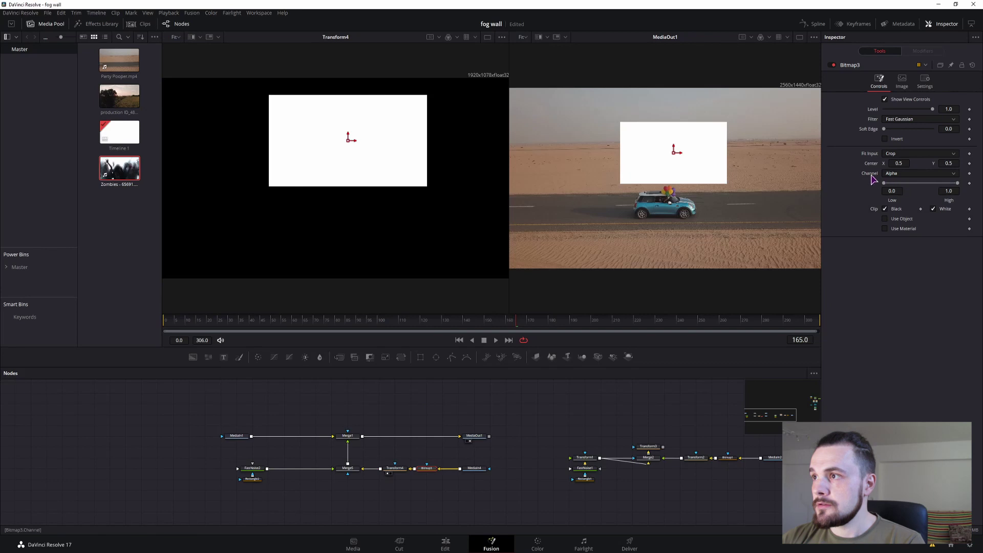
Key the bitmap matte on Luminance, raising Low to 0.167 and lowering High
click(905, 174)
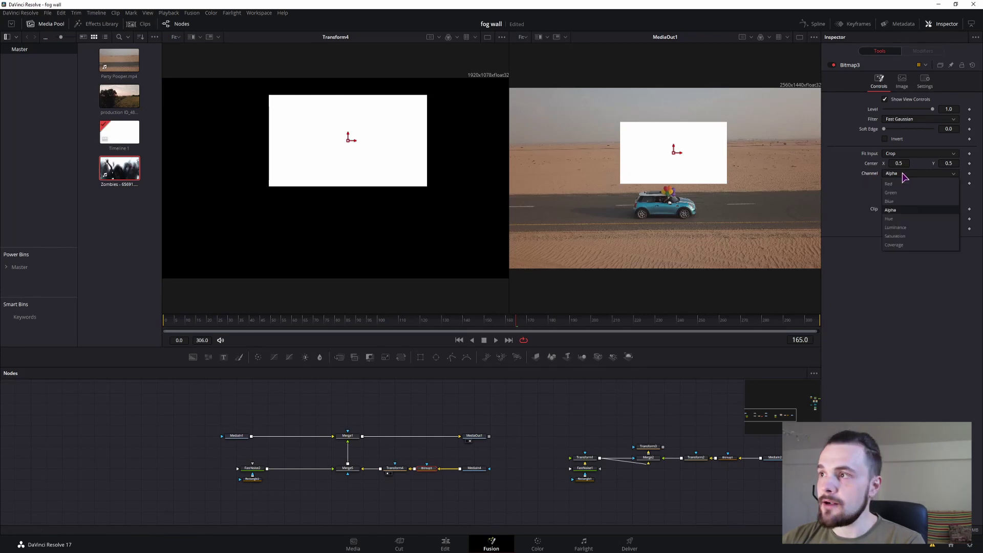
click(896, 227)
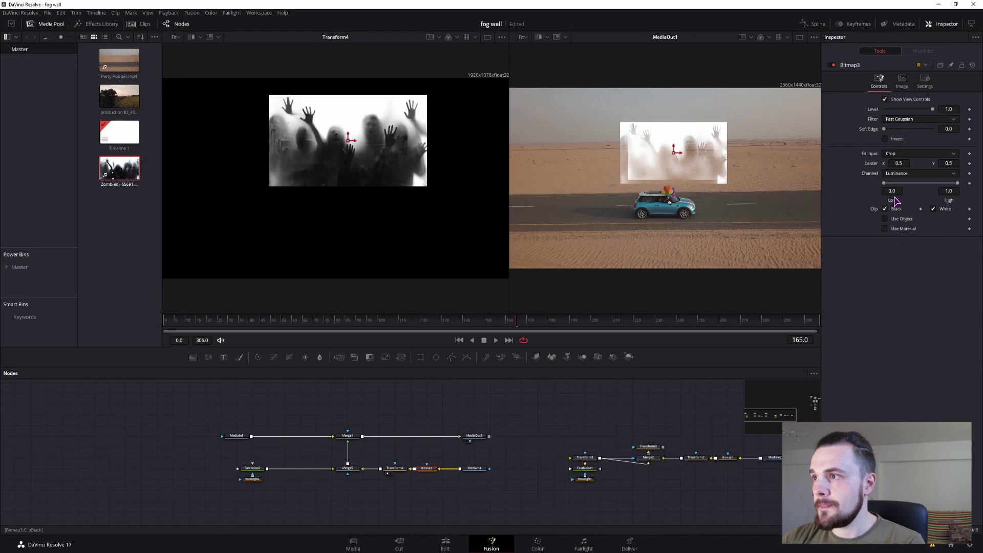
drag(884, 183, 894, 183)
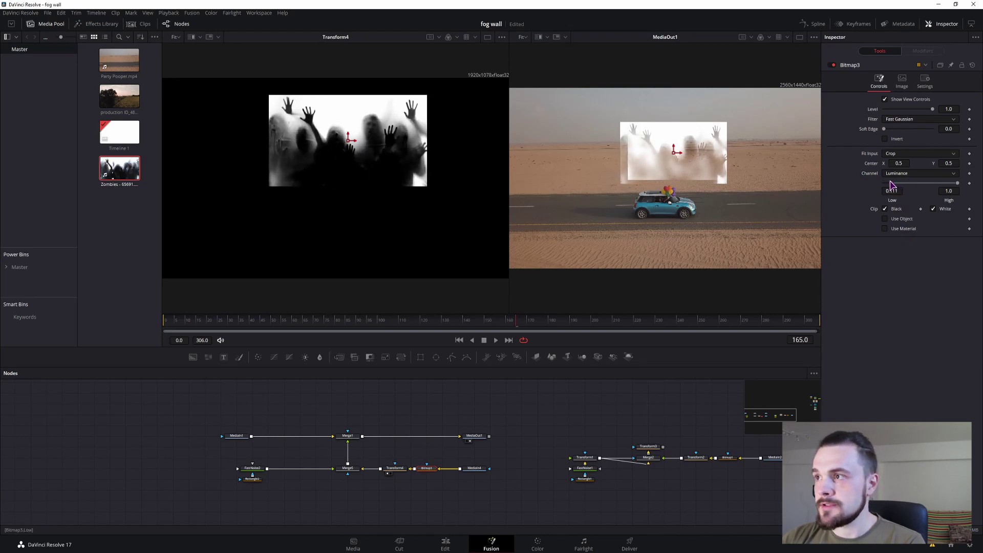
drag(958, 183, 944, 184)
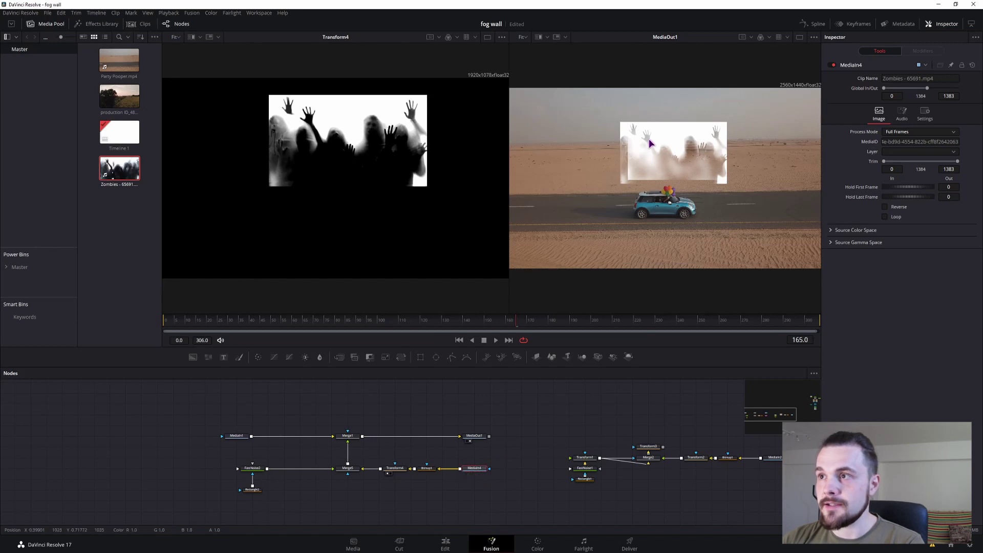
Attach Rectangle2 as Merge5's effect mask and raise its Soft Edge to 0.0079
click(348, 468)
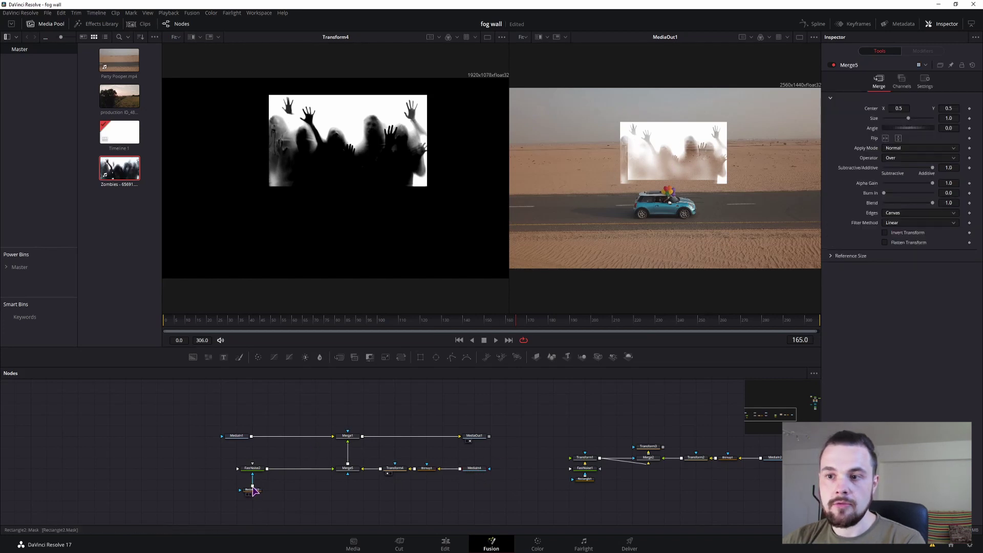
drag(253, 490, 349, 479)
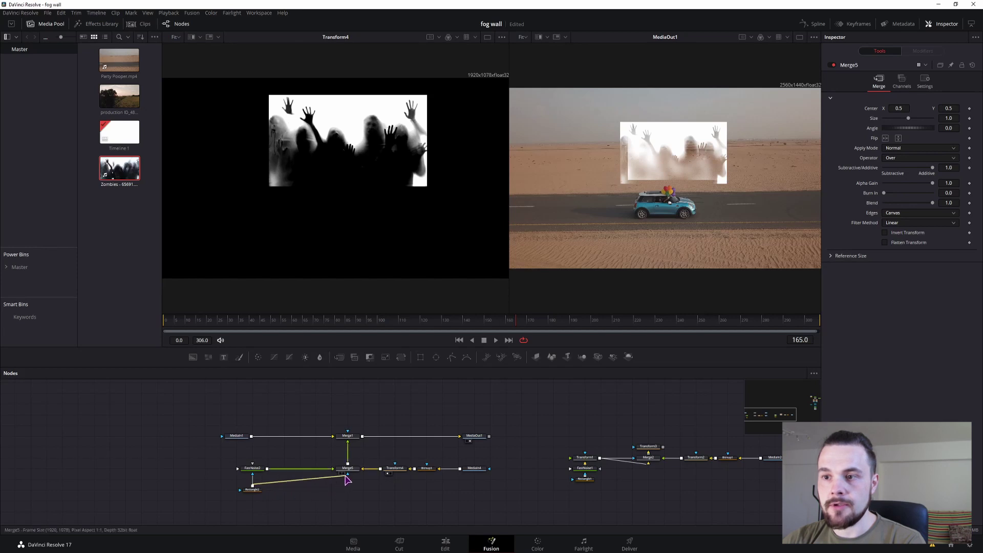
drag(349, 478, 349, 478)
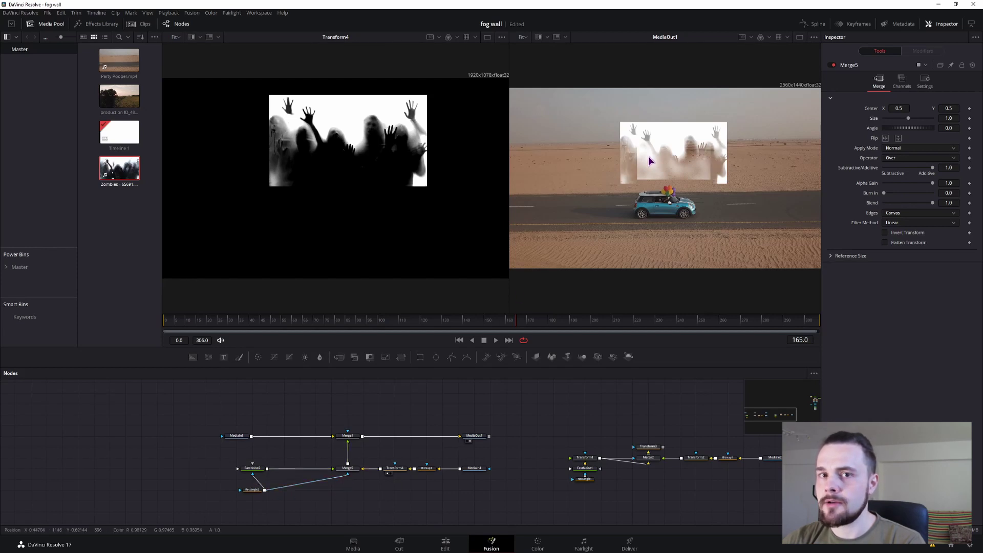
click(350, 469)
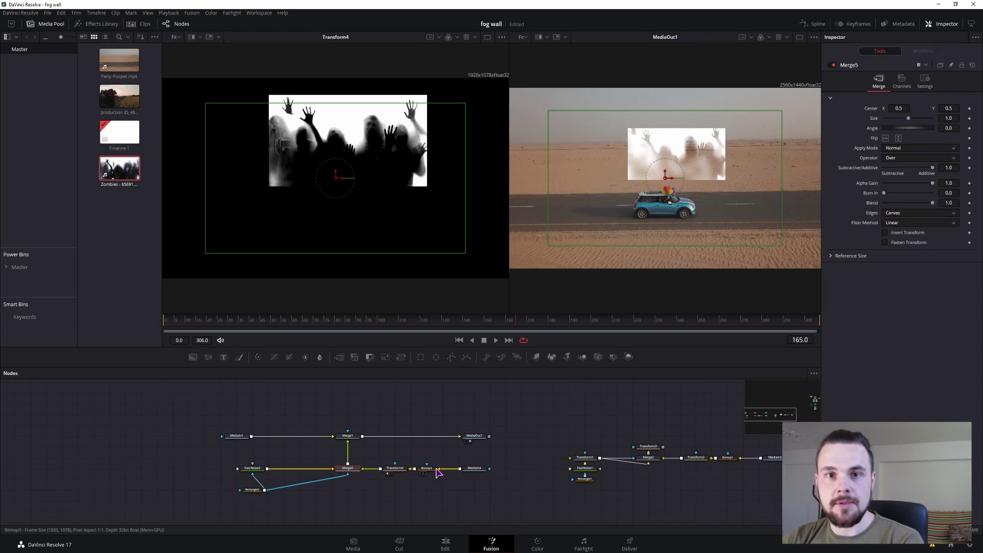
click(252, 489)
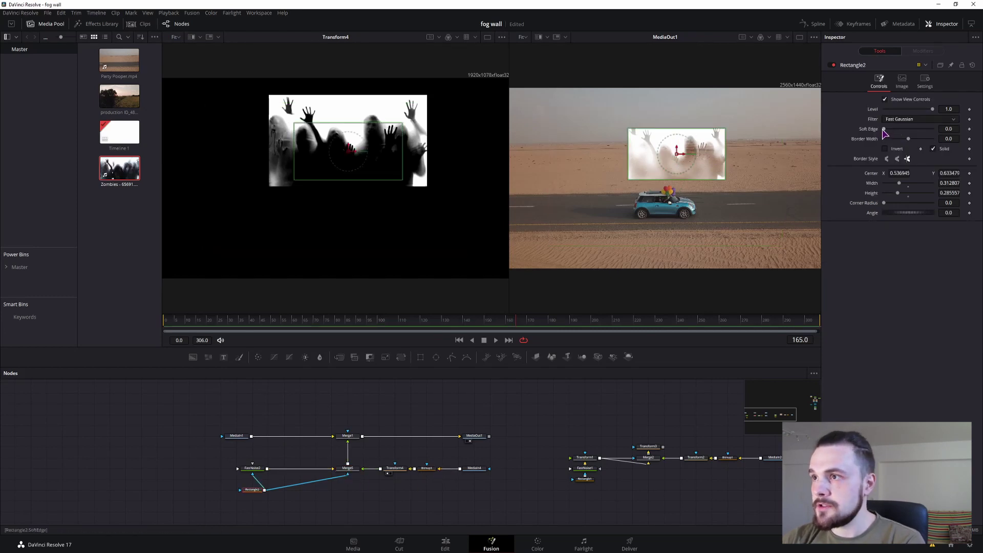
drag(885, 129, 886, 128)
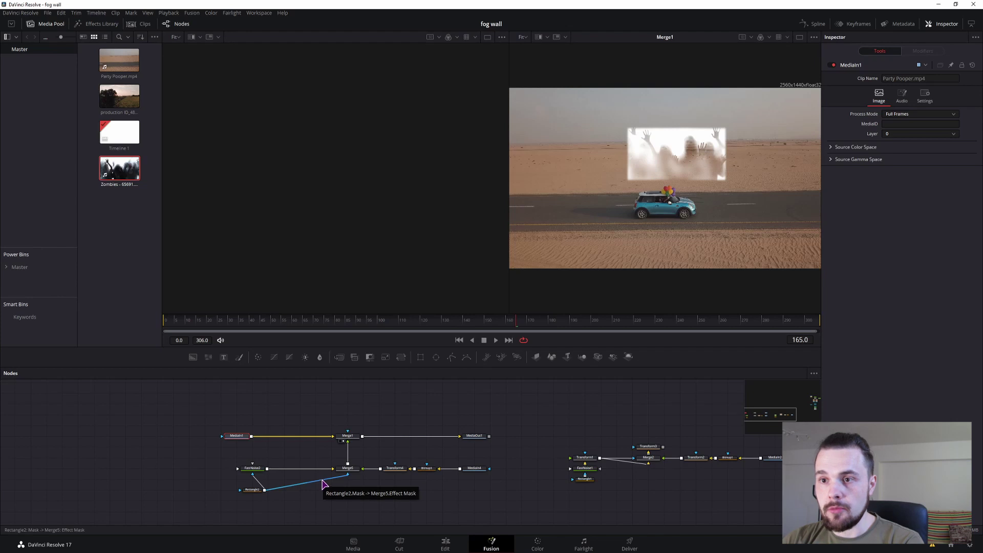
Move MediaIn1 up and link it to Transform3, creating Merge6 shown in the left viewer
drag(237, 436, 237, 414)
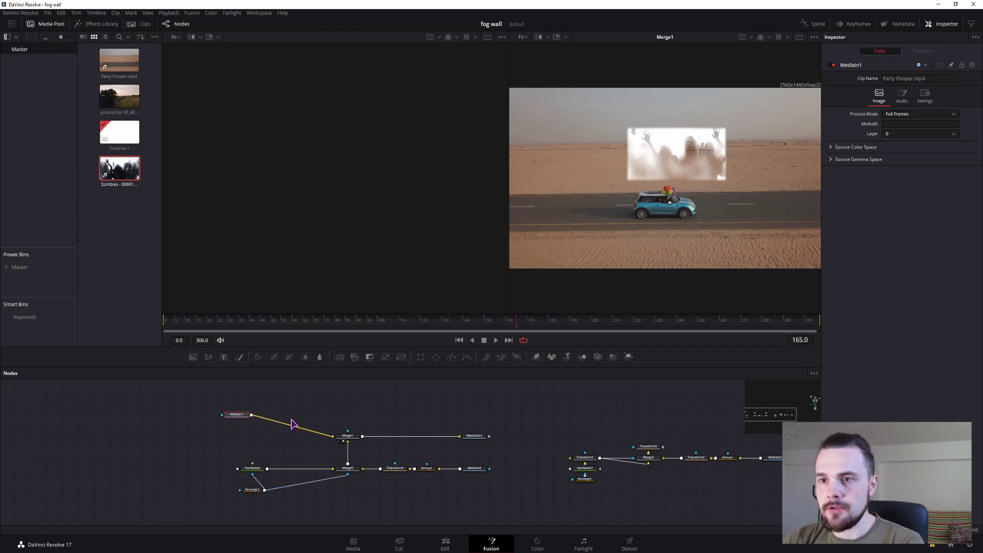
drag(251, 415, 648, 446)
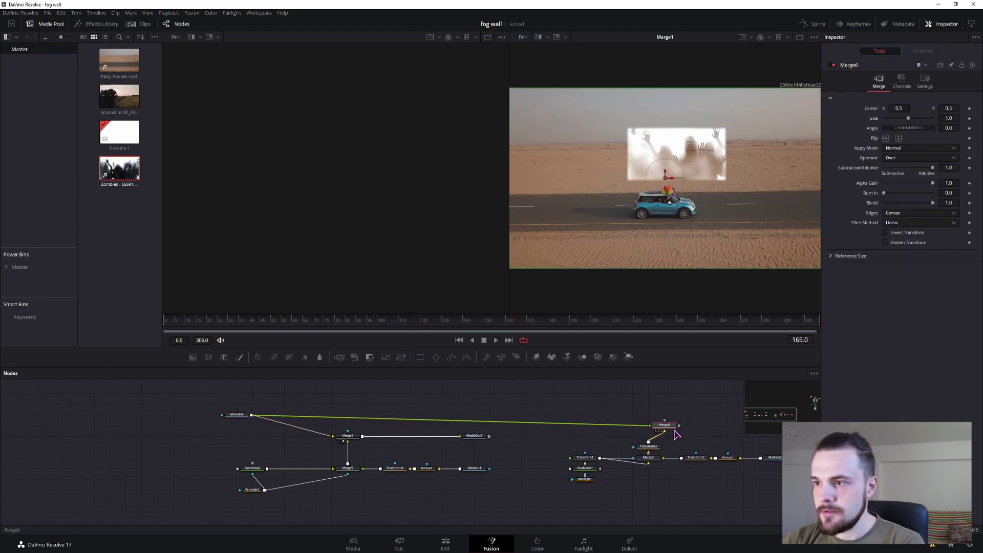
key(1)
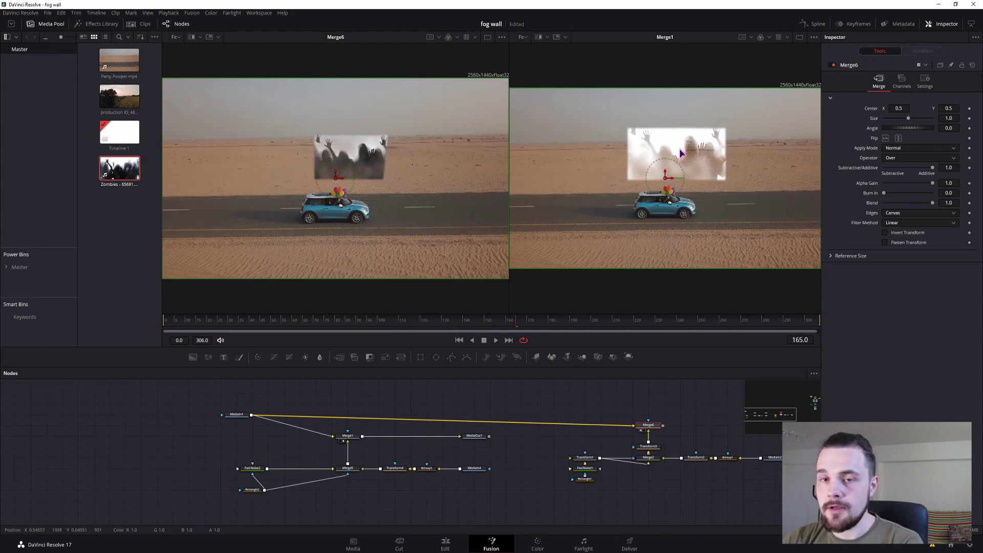
click(348, 436)
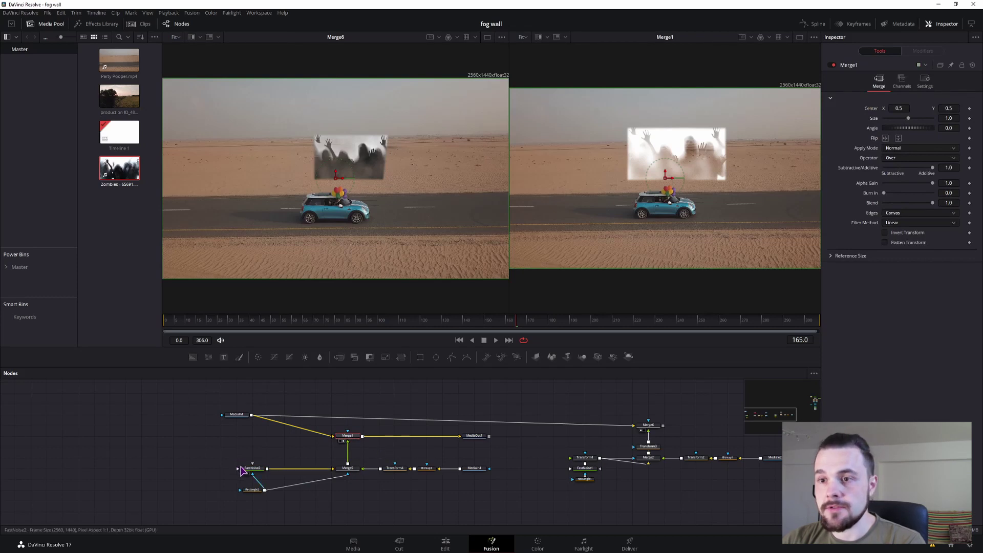
Give FastNoise2 a dark grey Color 1 at alpha 0.685 and a black Color 2
click(252, 469)
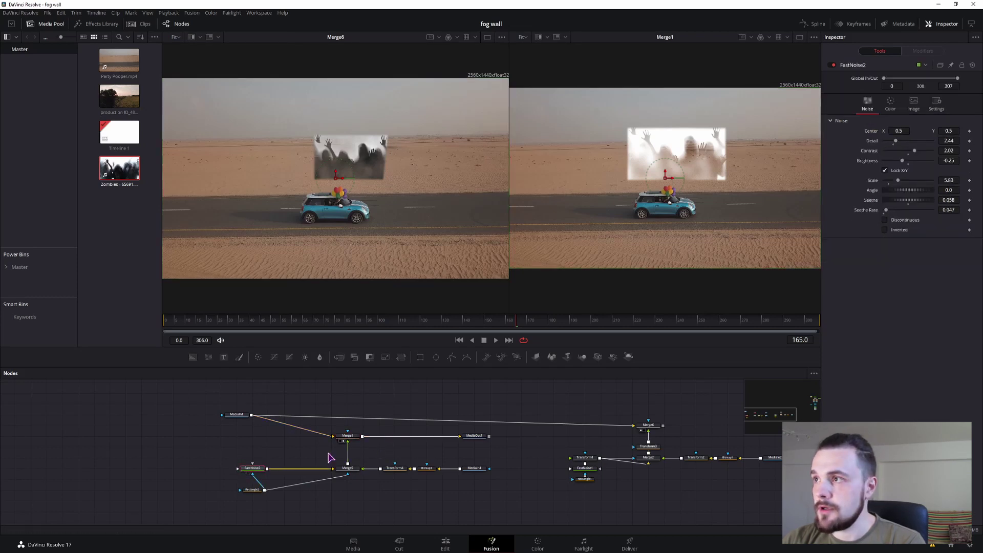
click(890, 103)
click(885, 156)
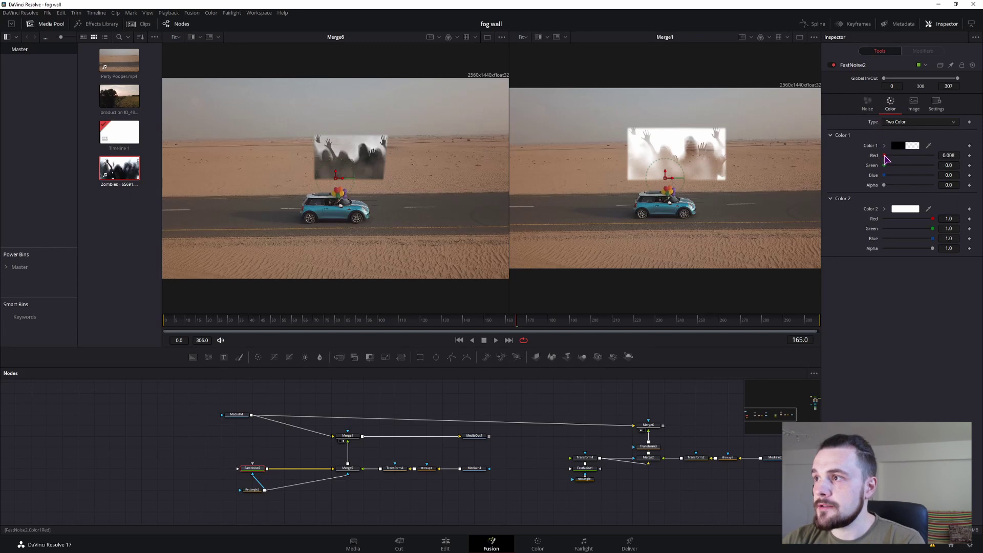
drag(883, 166, 891, 167)
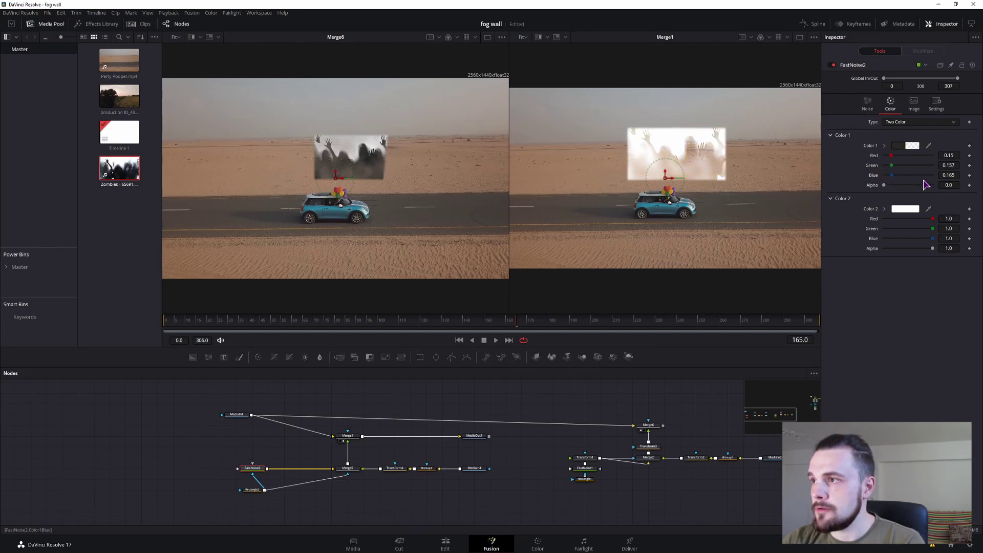
drag(884, 185, 911, 185)
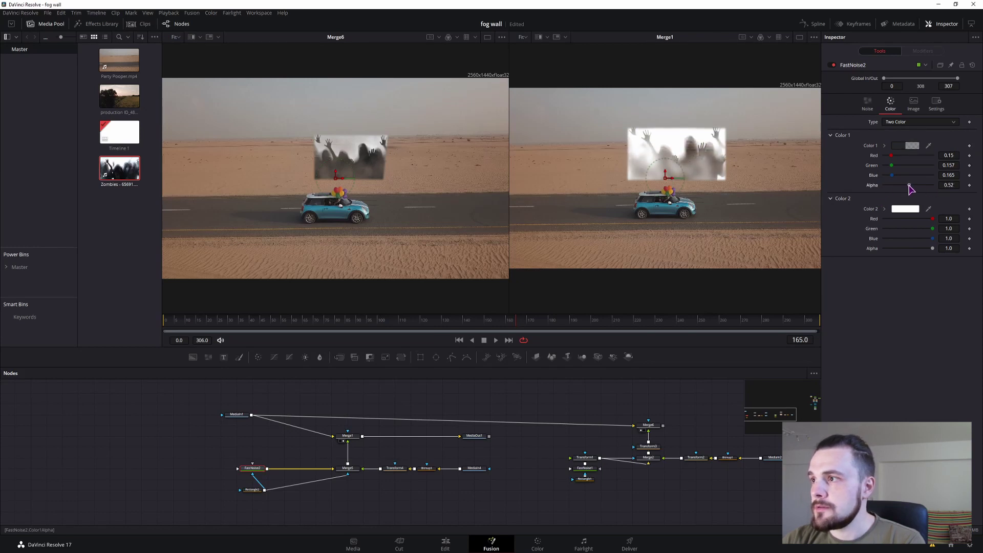
mouse_move(932, 219)
mouse_down()
mouse_move(884, 219)
mouse_move(896, 231)
mouse_move(868, 231)
mouse_up()
drag(933, 238, 886, 239)
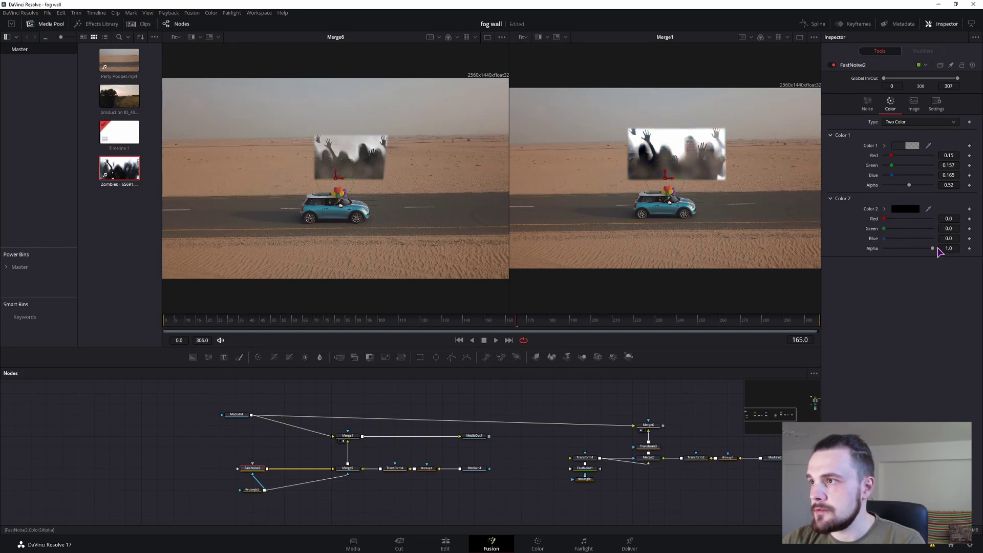
drag(909, 184, 918, 185)
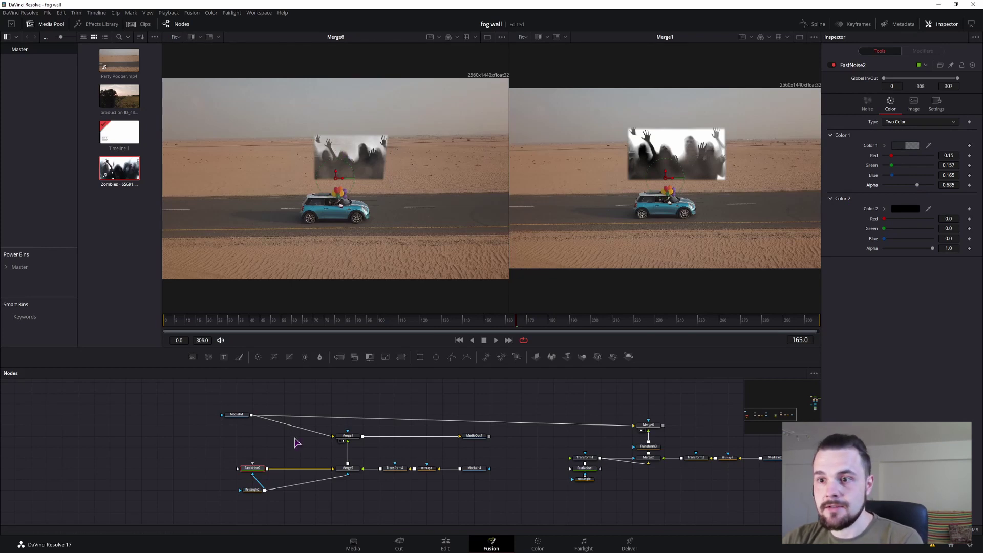
click(247, 491)
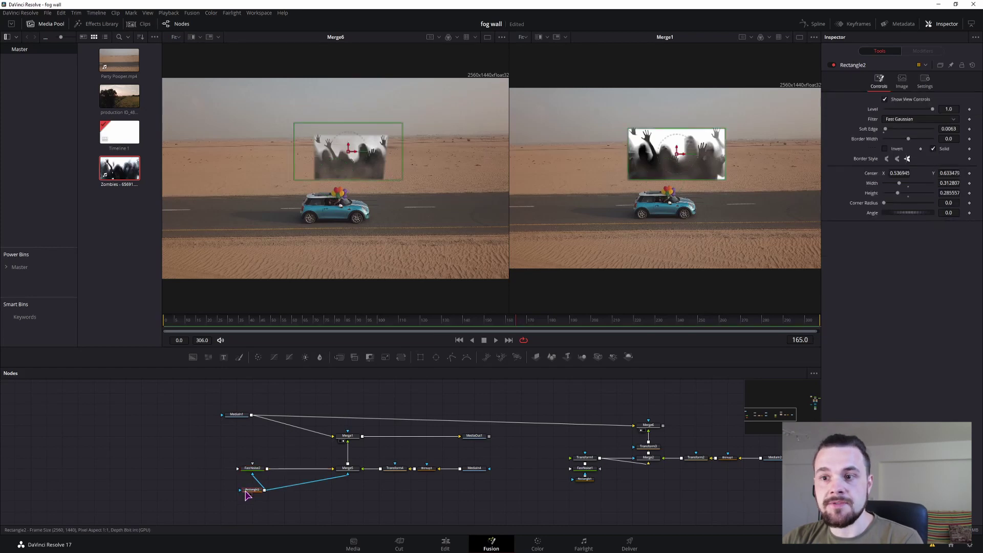
Wire FastNoise2 into Merge5's effect mask and lower its Color 1 alpha to 0.677
click(252, 469)
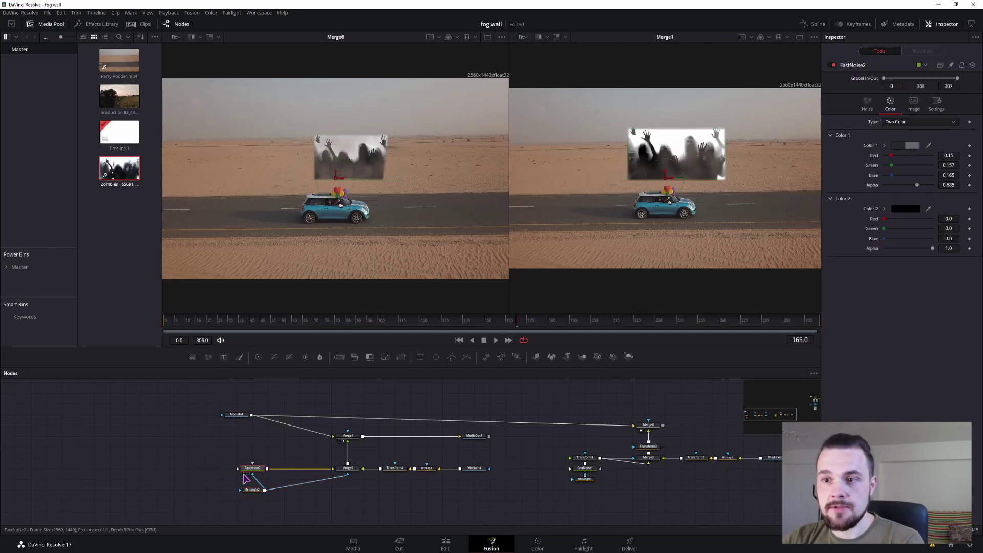
click(246, 474)
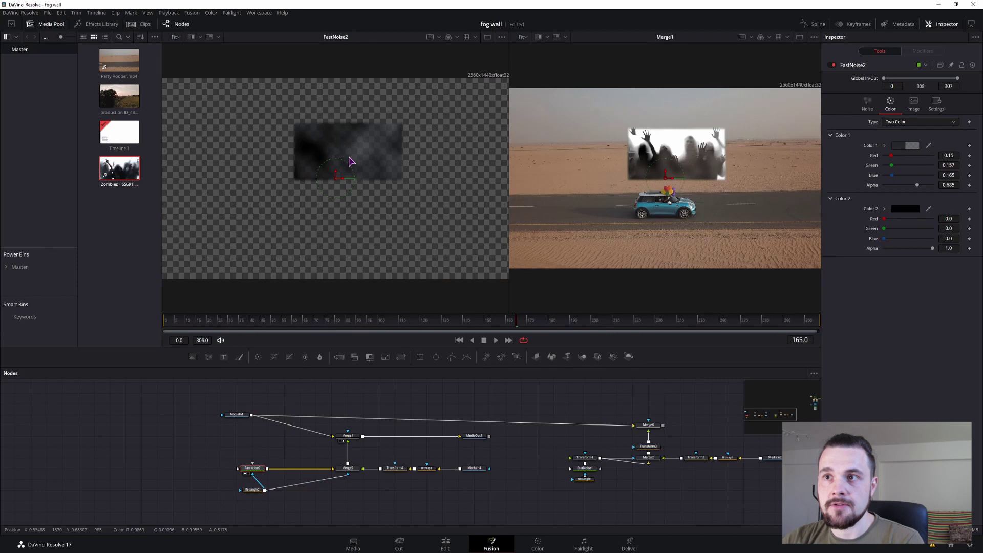
click(247, 495)
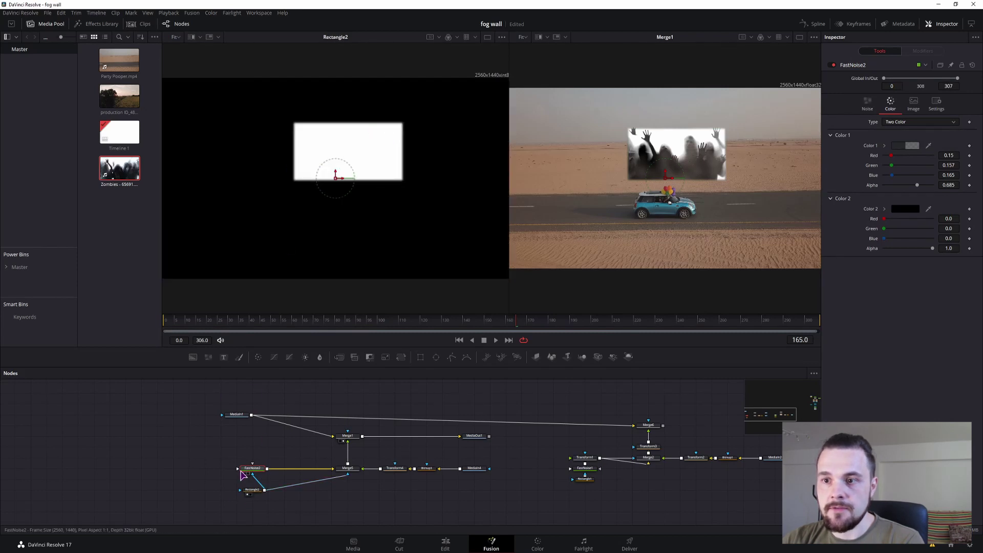
click(245, 475)
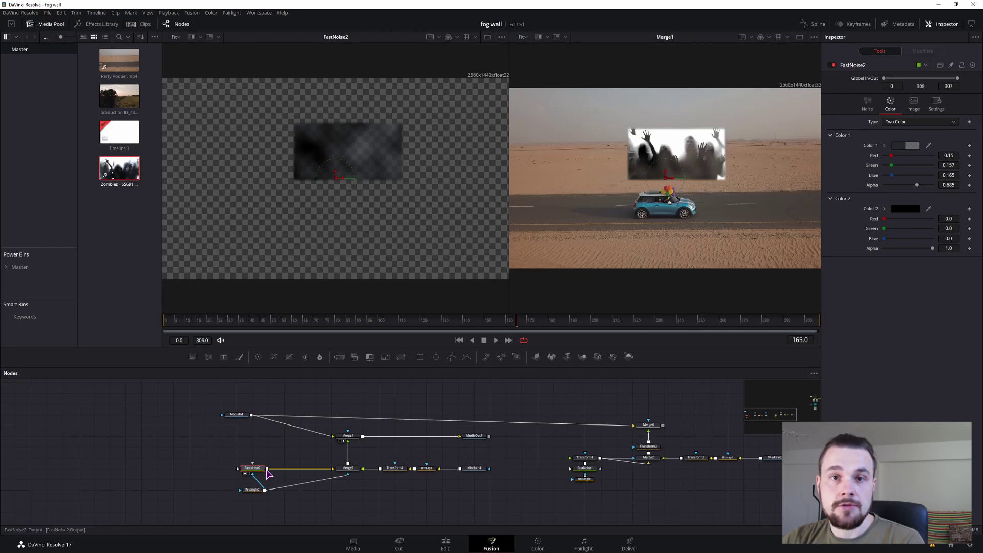
drag(267, 469, 348, 479)
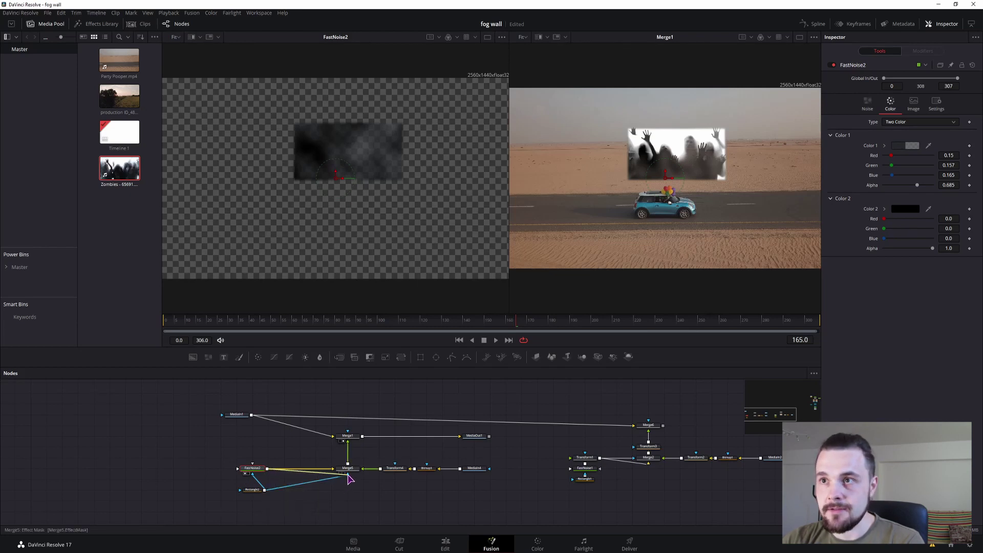
drag(349, 479, 348, 476)
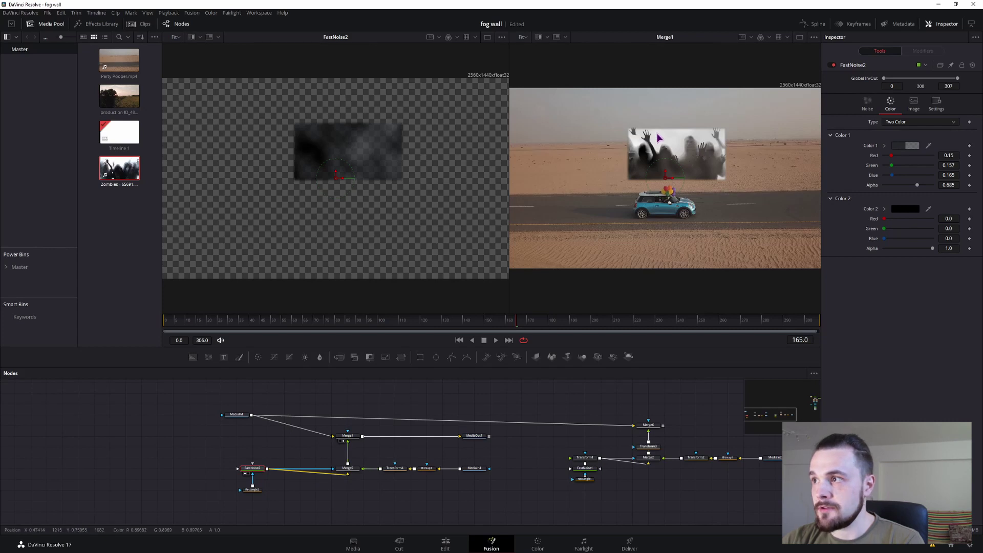
drag(918, 187, 914, 188)
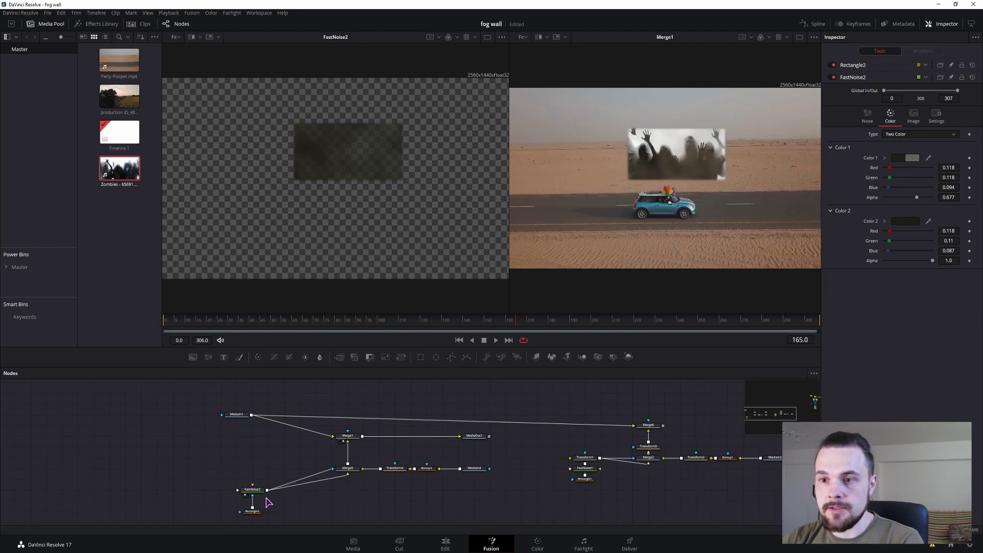
Add a Transform7 node after FastNoise2 and tilt the fog layer with Pitch -0.37
click(253, 490)
key(shift+space)
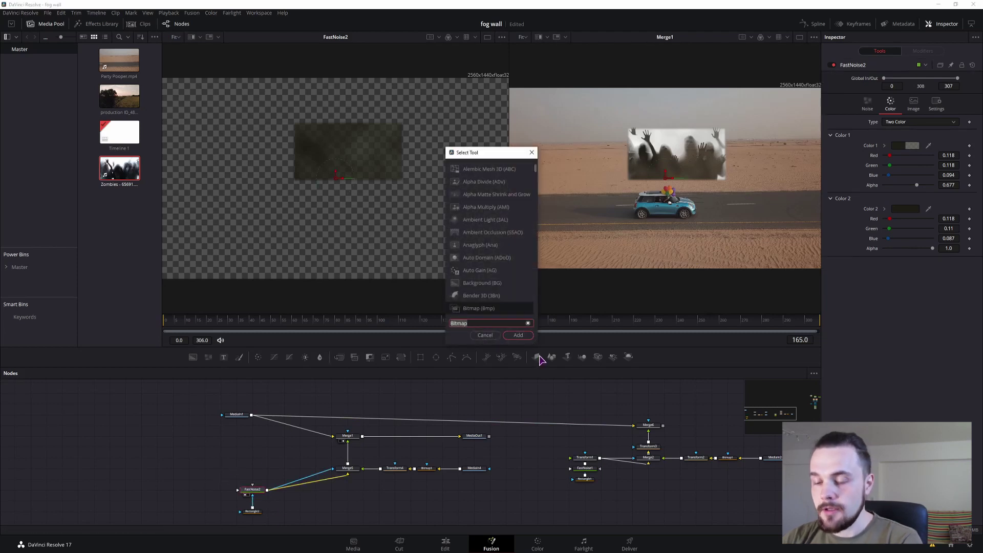
text(transform)
key(ctrl+a)
text(Transform)
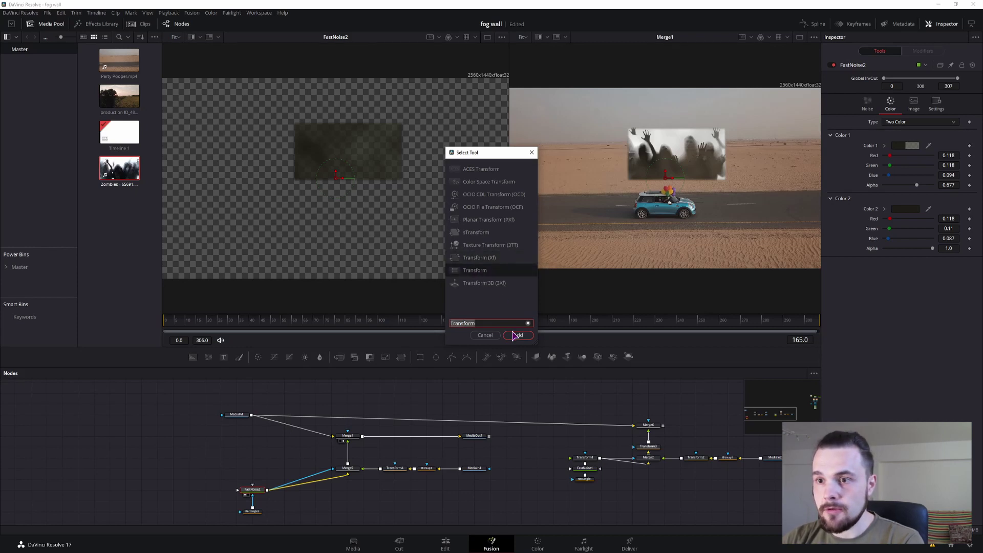
click(517, 335)
click(252, 470)
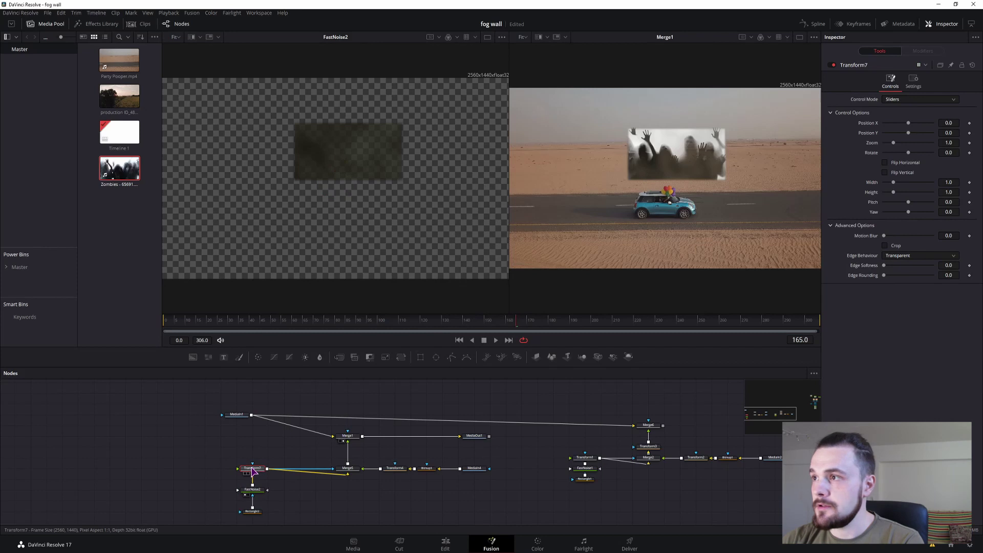
drag(909, 205, 927, 206)
Enlarge the zombie fog wall's Transform4 to size 0.656 and shift it right above the car
click(253, 511)
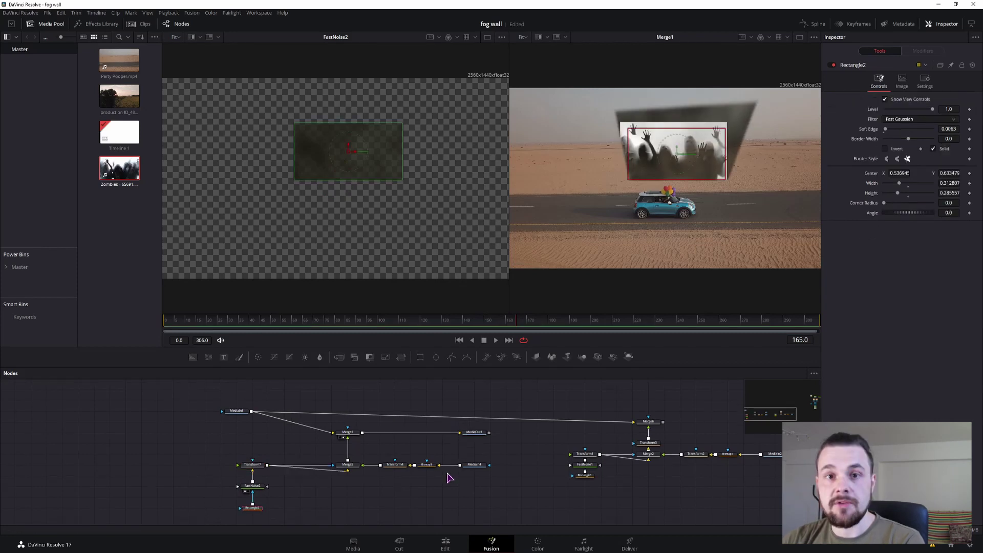
click(393, 466)
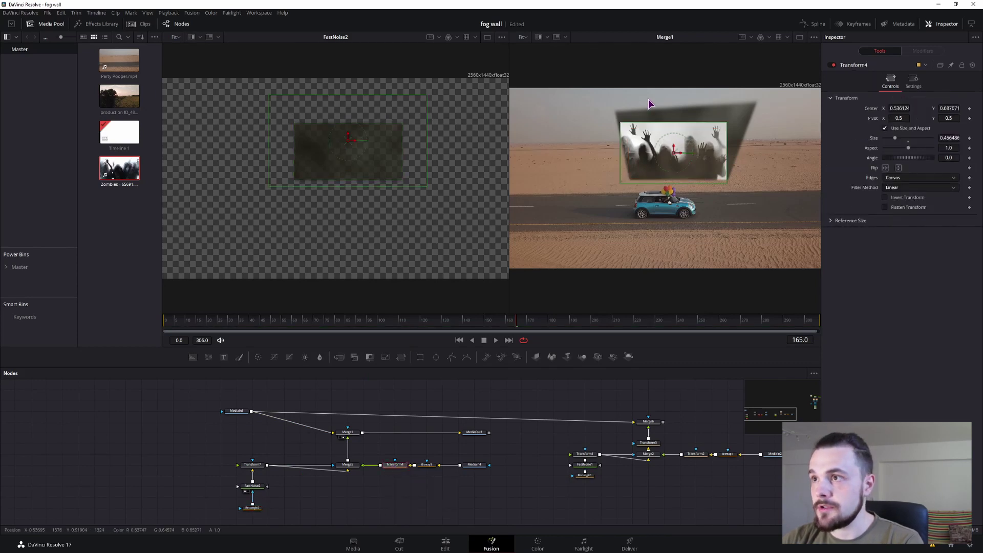
drag(621, 125, 612, 112)
drag(673, 155, 686, 142)
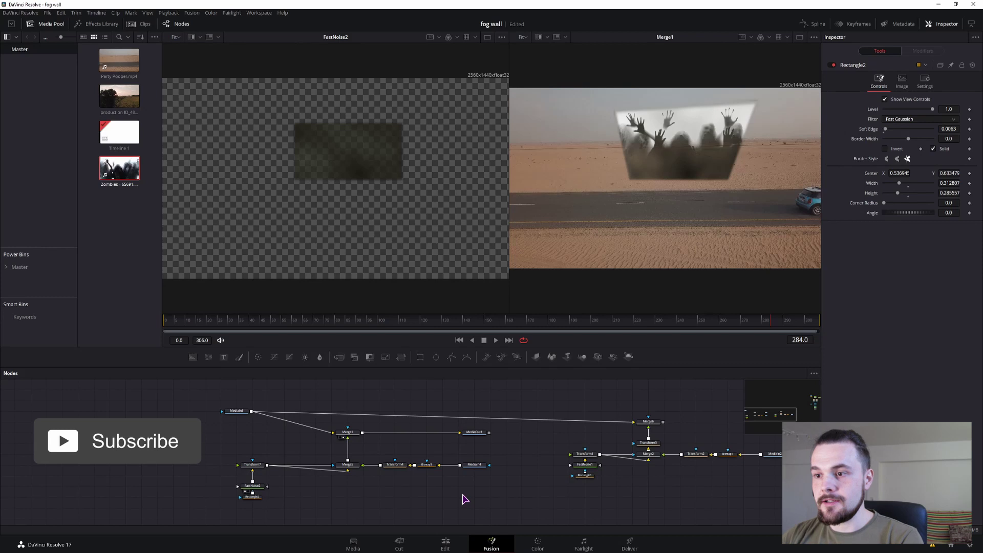
Go back to the Edit page and bring the drone field clip into Fusion
click(449, 547)
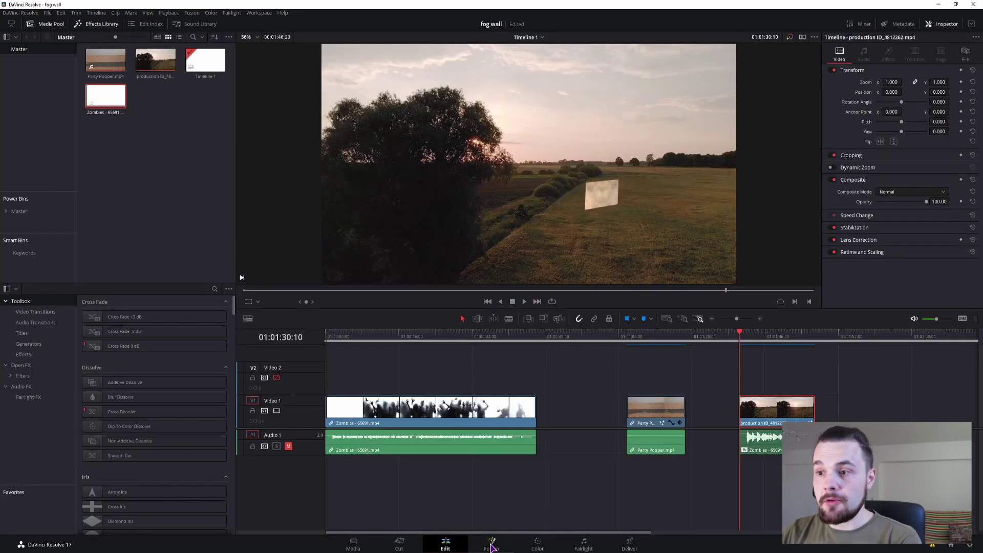
click(491, 547)
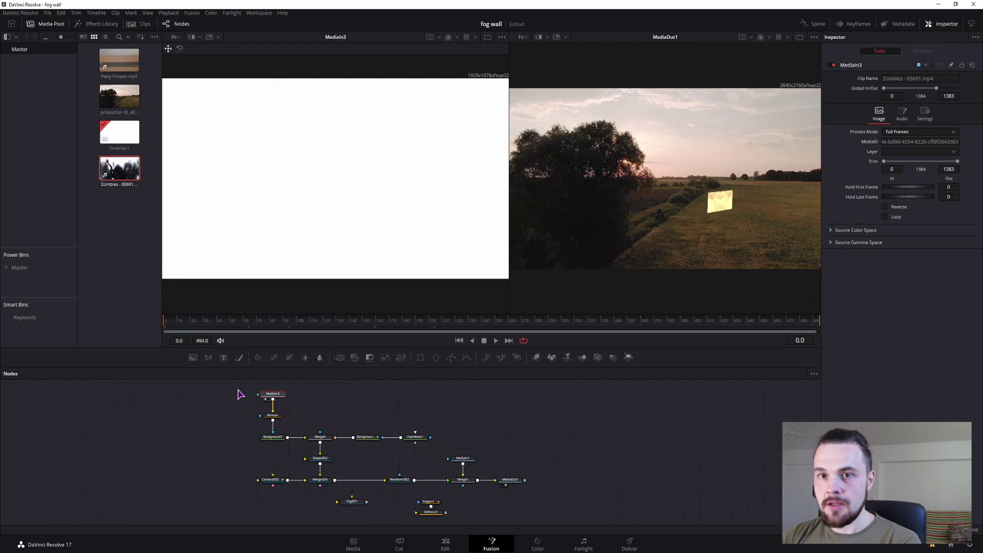
View the Bitmap2 zombie matte in the left viewer and toggle its Invert on and off
drag(230, 411, 441, 497)
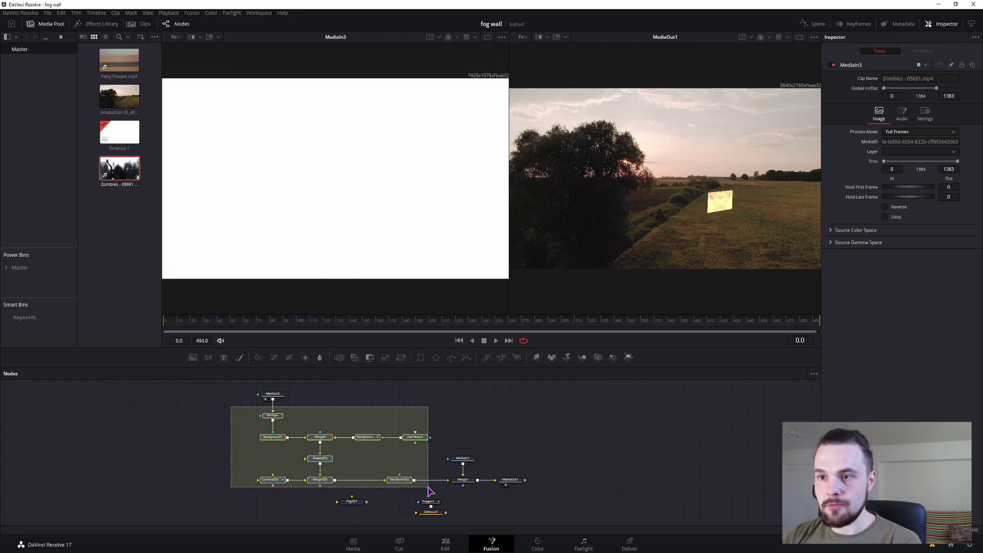
drag(273, 416, 310, 278)
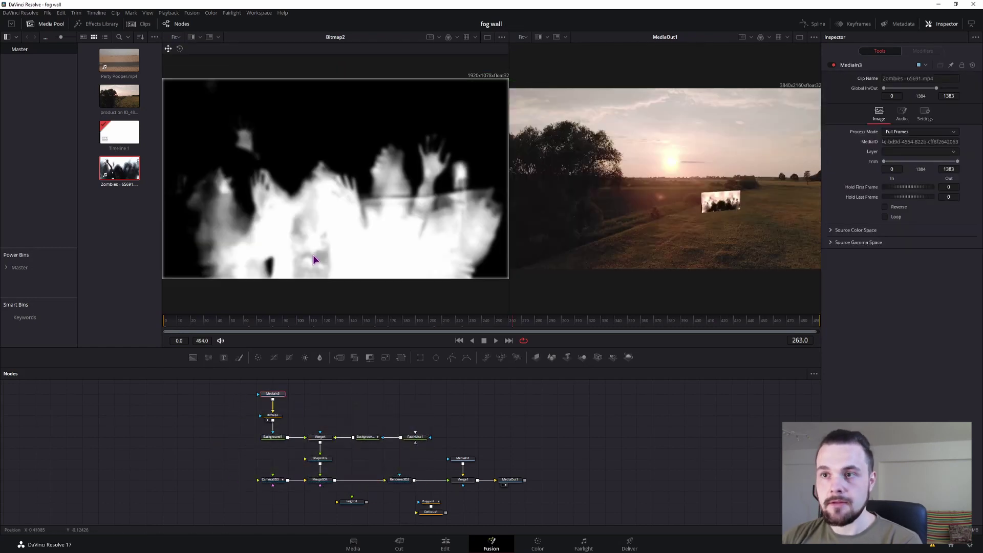
click(273, 417)
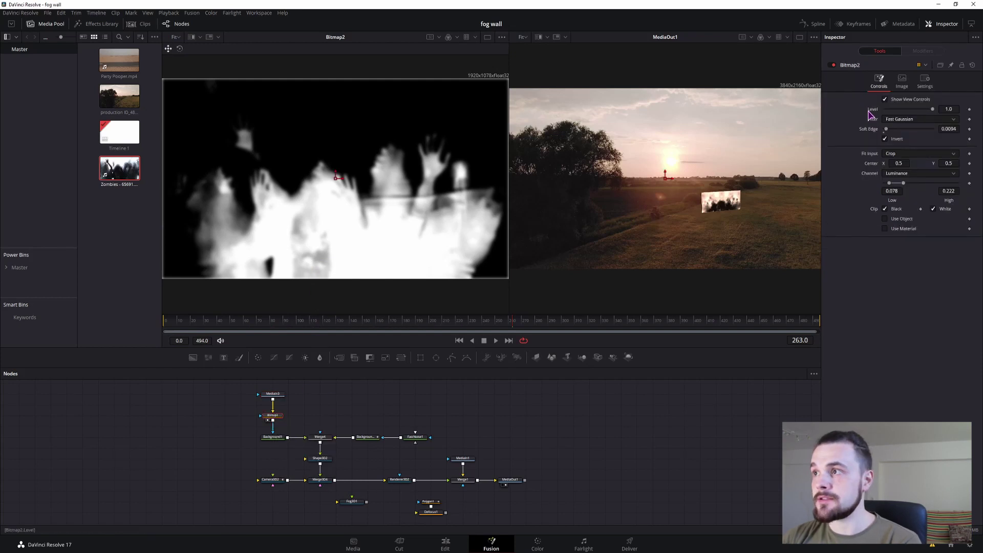
click(886, 140)
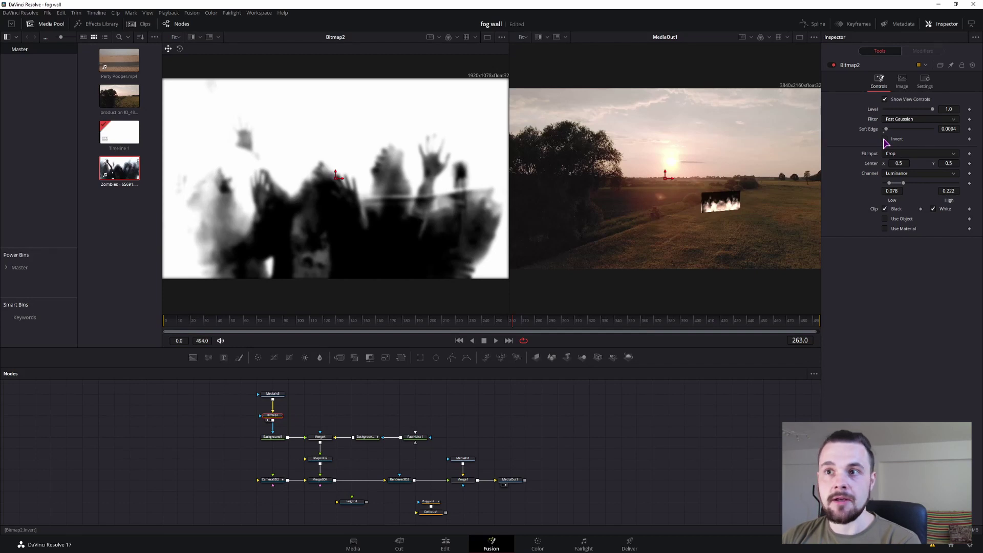
click(886, 140)
click(886, 140)
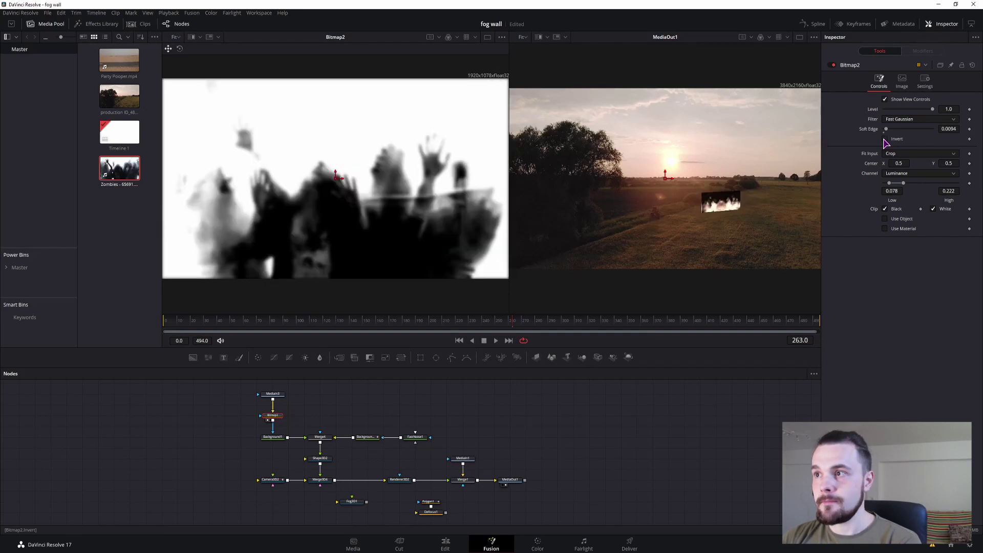
Pull Background1 out of the Bitmap2→Merge4 link, then put it back between them
click(272, 438)
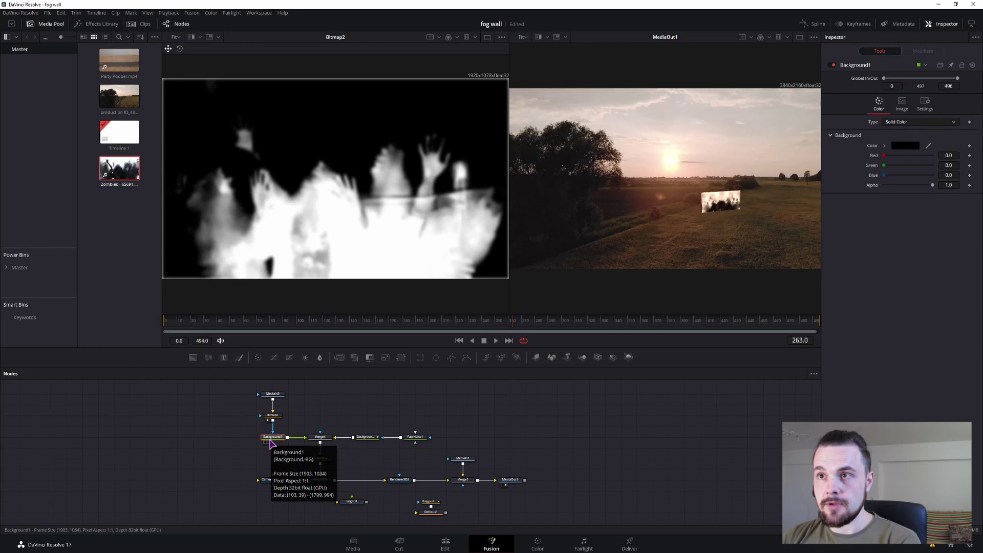
key(1)
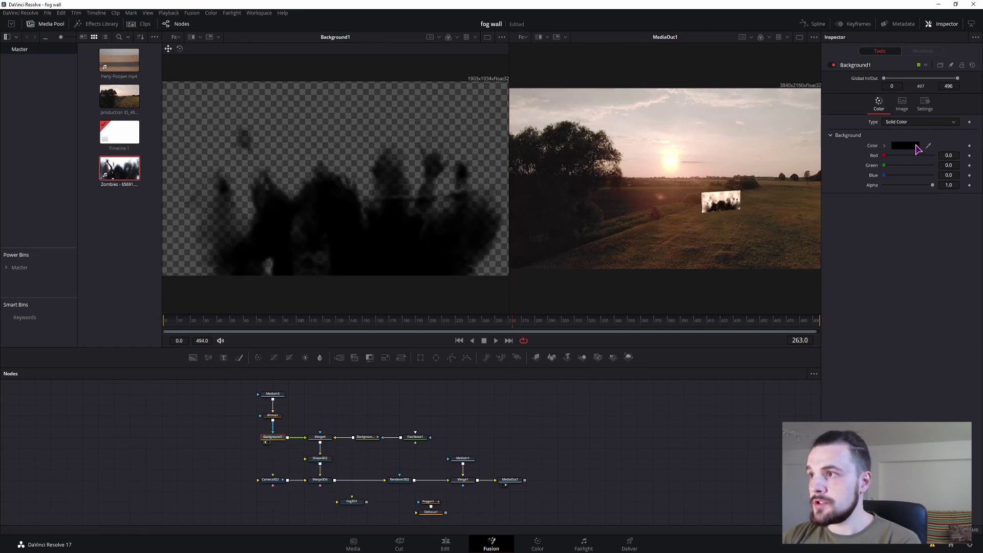
key(1)
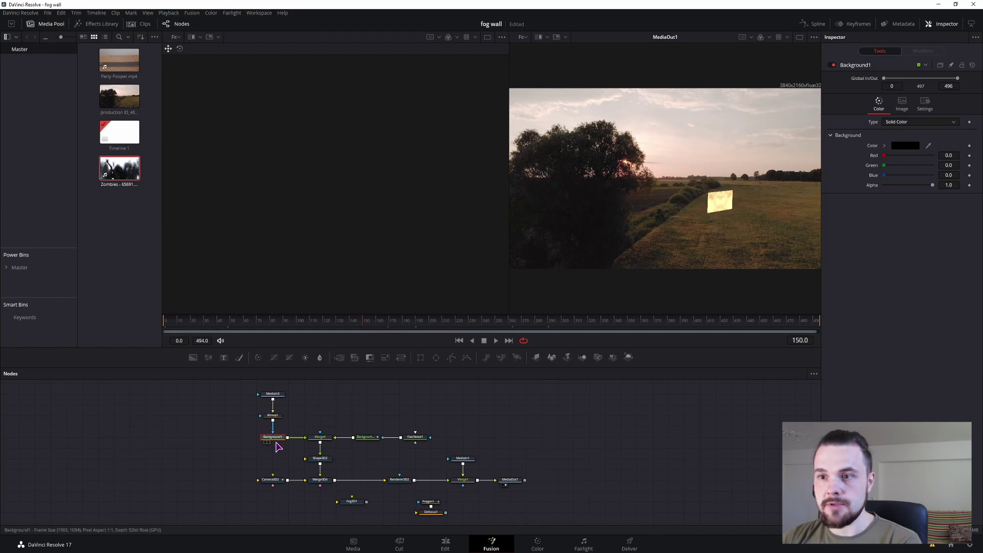
drag(272, 437, 241, 437)
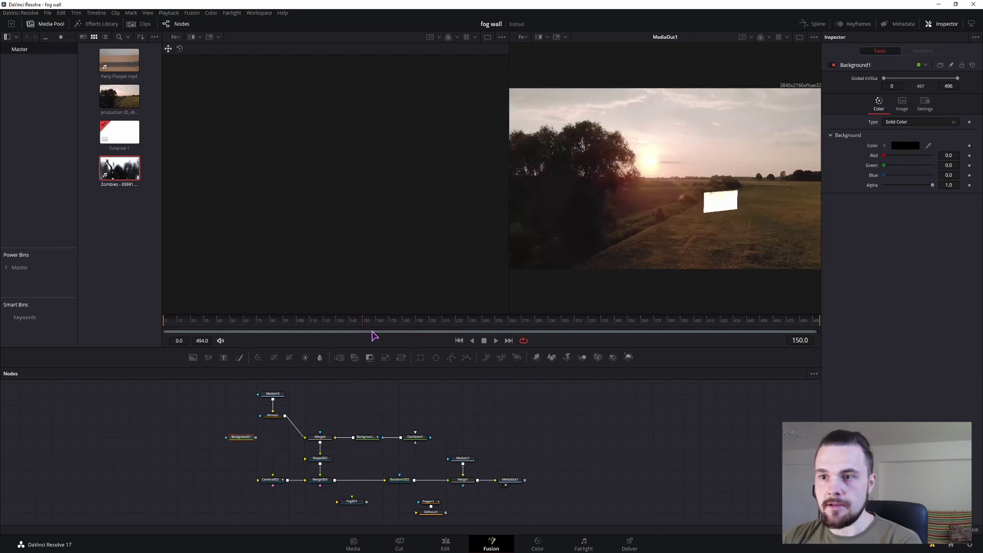
click(273, 415)
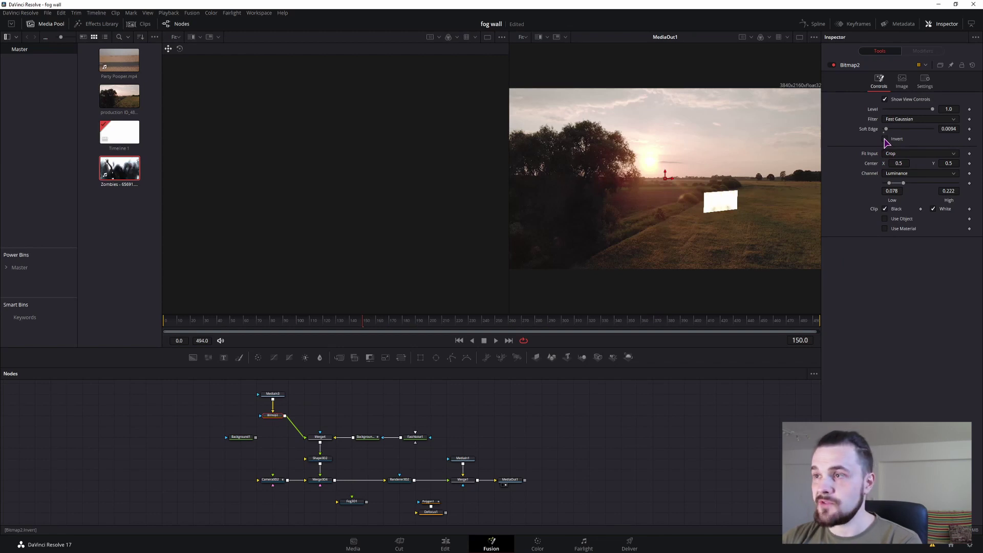
drag(240, 437, 272, 436)
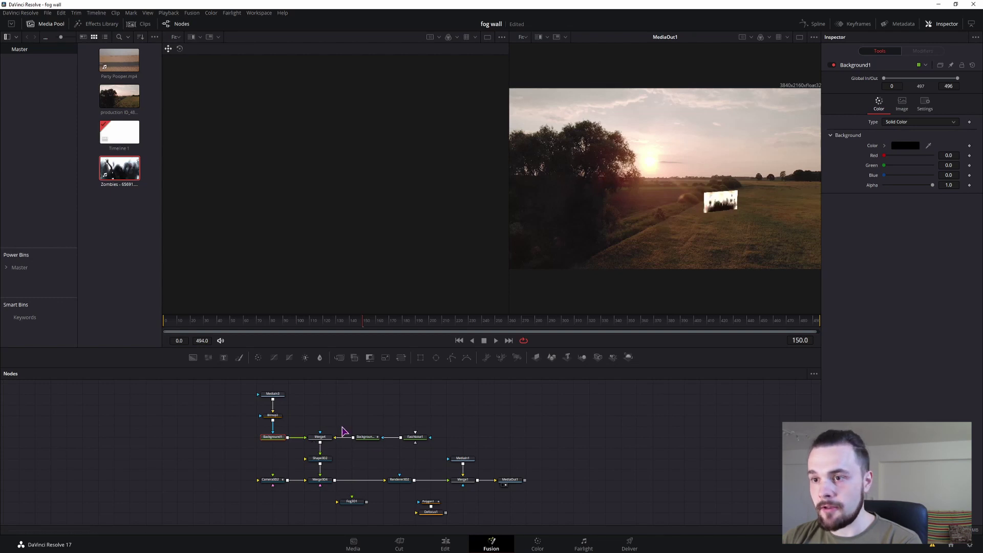
Show the FastNoise1 fog in the left viewer and select Background3
click(416, 438)
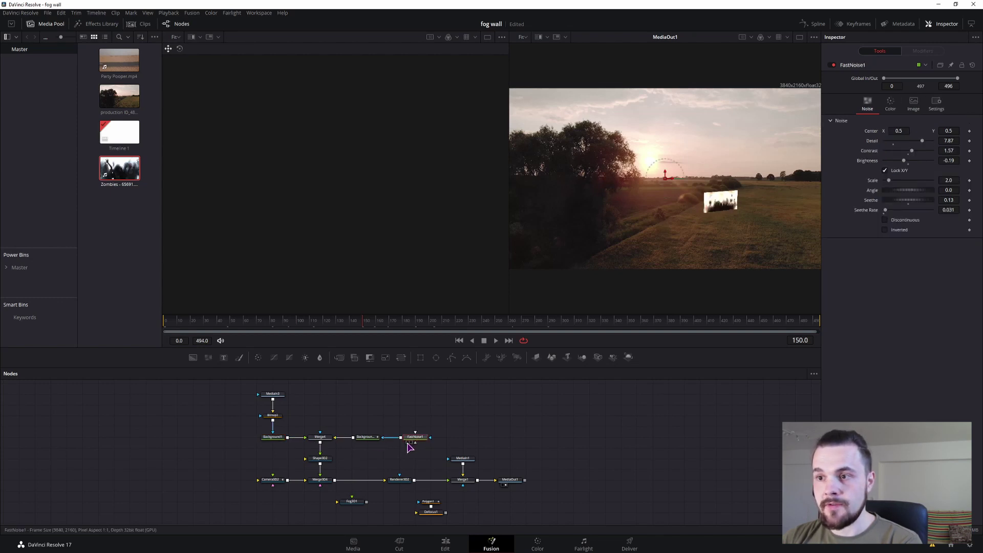
key(1)
click(367, 438)
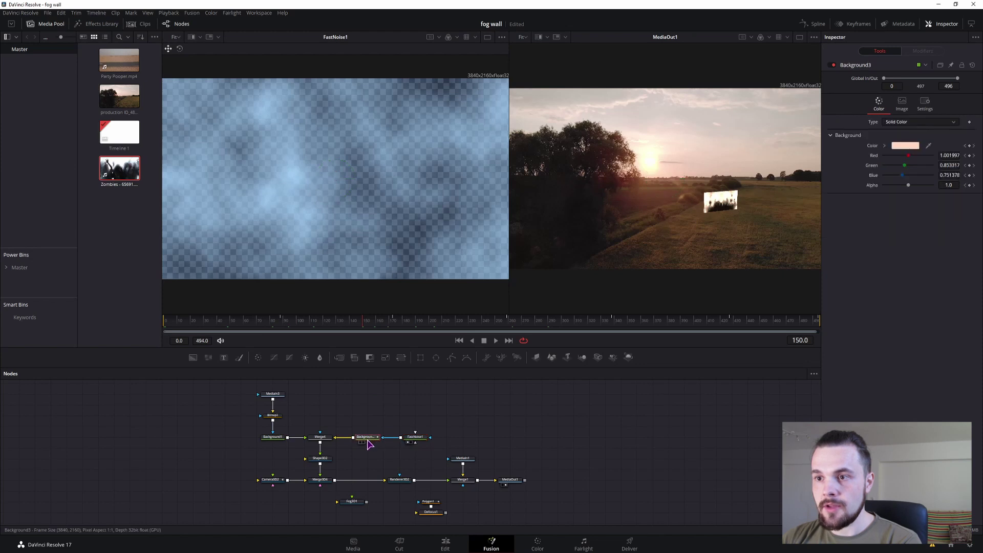
Take Background3 out of the chain and connect FastNoise1 directly into Merge4
drag(367, 438, 367, 417)
drag(430, 438, 335, 439)
click(416, 437)
Lower FastNoise1's Color 2 Red to get peach-toned fog, review Merge4, then deselect
click(889, 103)
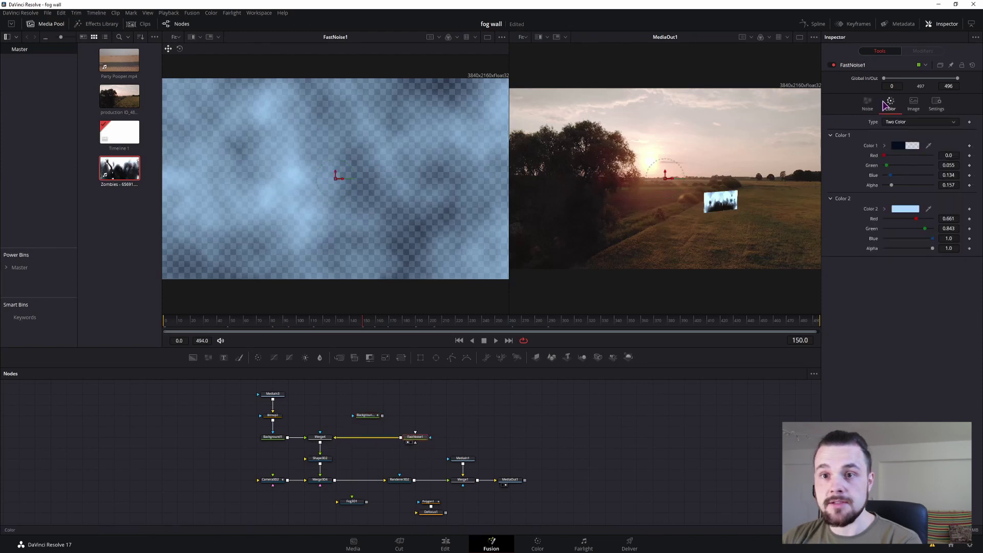
mouse_move(916, 219)
mouse_down()
mouse_move(898, 219)
mouse_move(906, 229)
mouse_move(675, 157)
mouse_up()
click(419, 442)
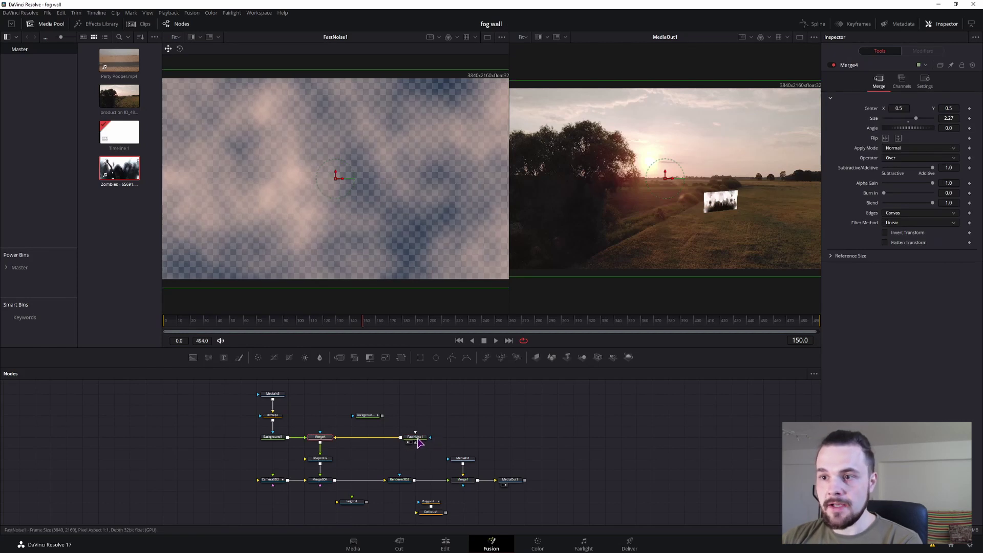
click(418, 439)
click(319, 440)
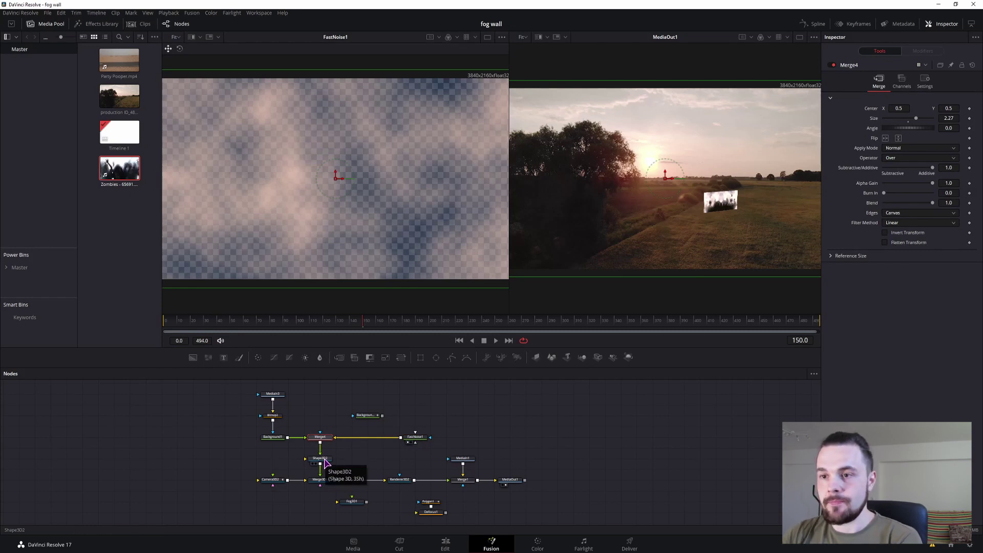
click(512, 407)
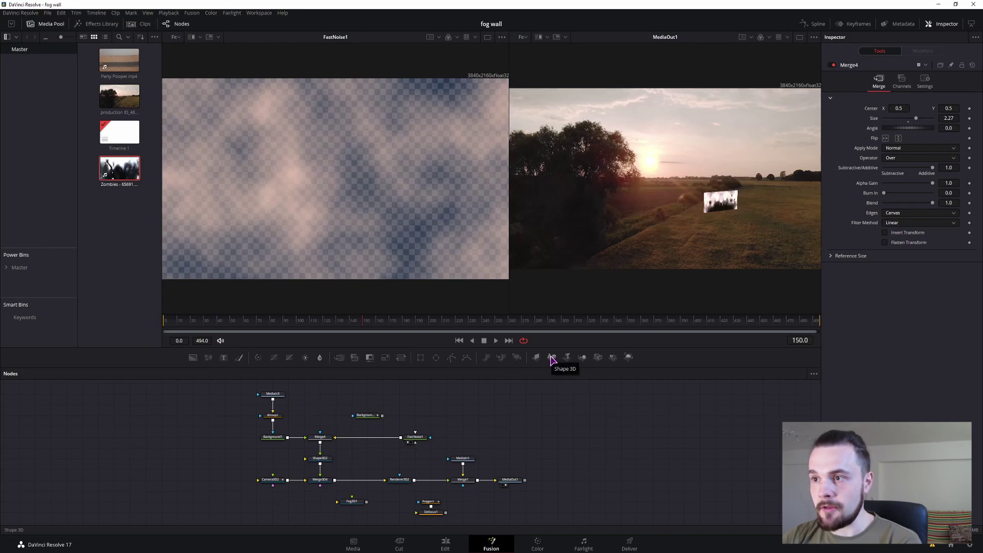
Add a Shape3D1 node and show the MediaOut1 final composite in the left viewer
click(552, 358)
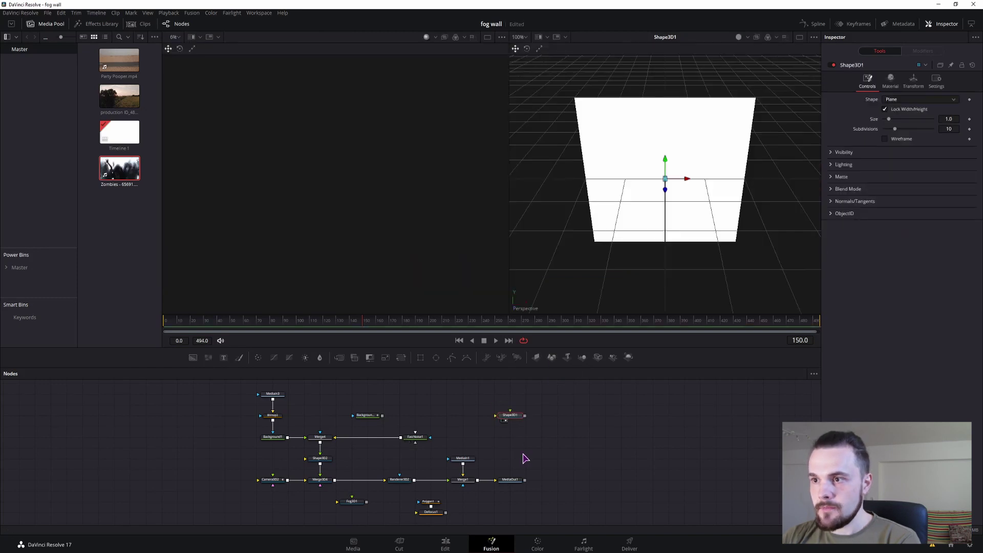
click(504, 485)
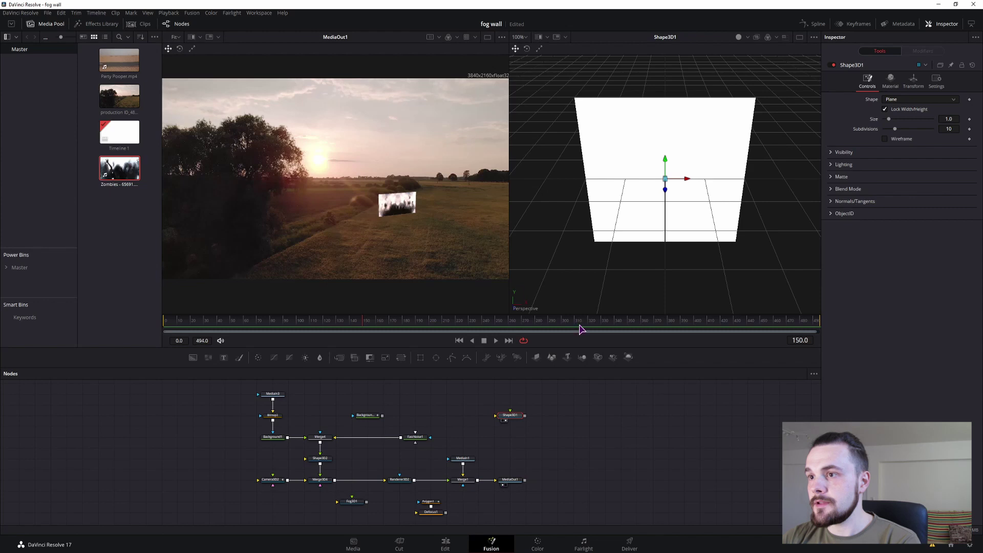
drag(745, 187, 754, 209)
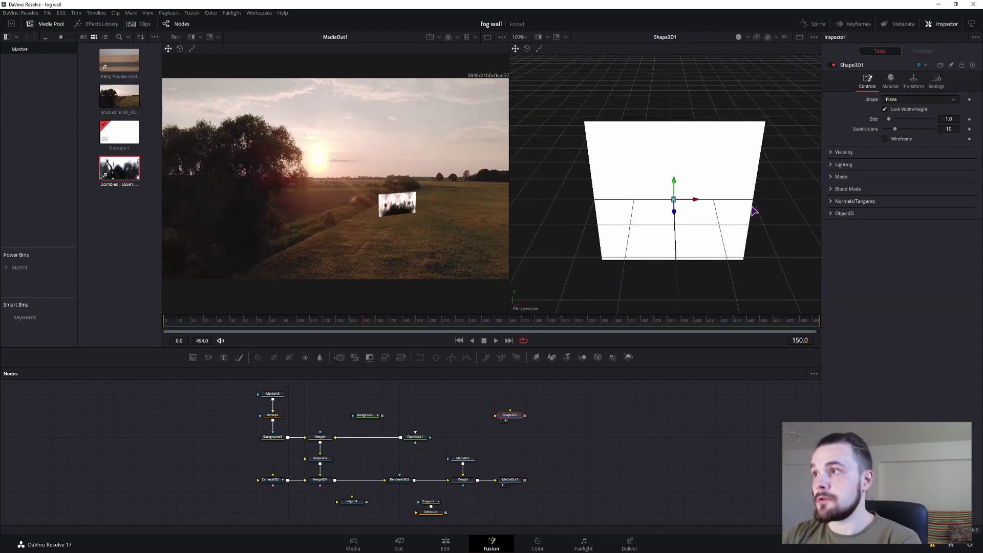
Make Shape3D1 a cube and feed the fog merge into it as texture
click(886, 110)
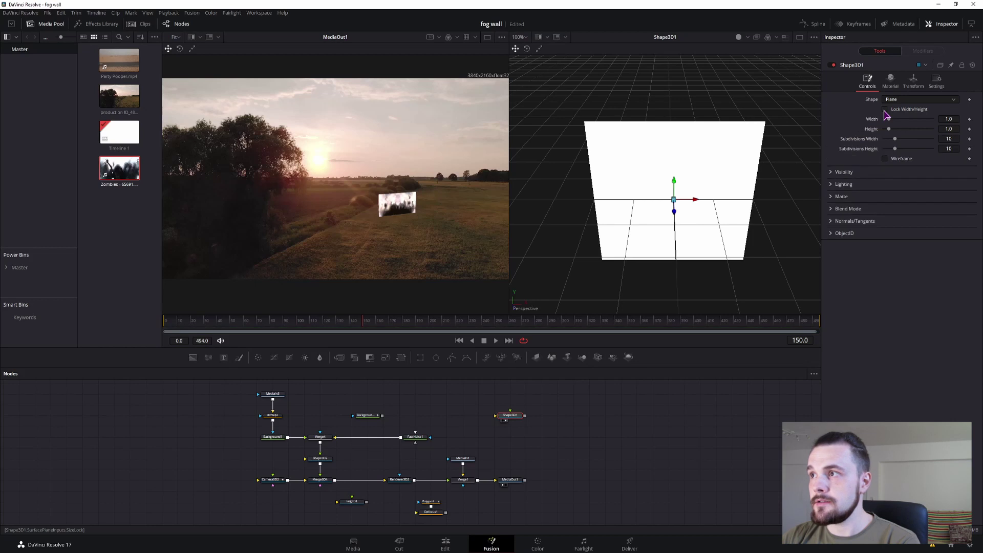
click(898, 100)
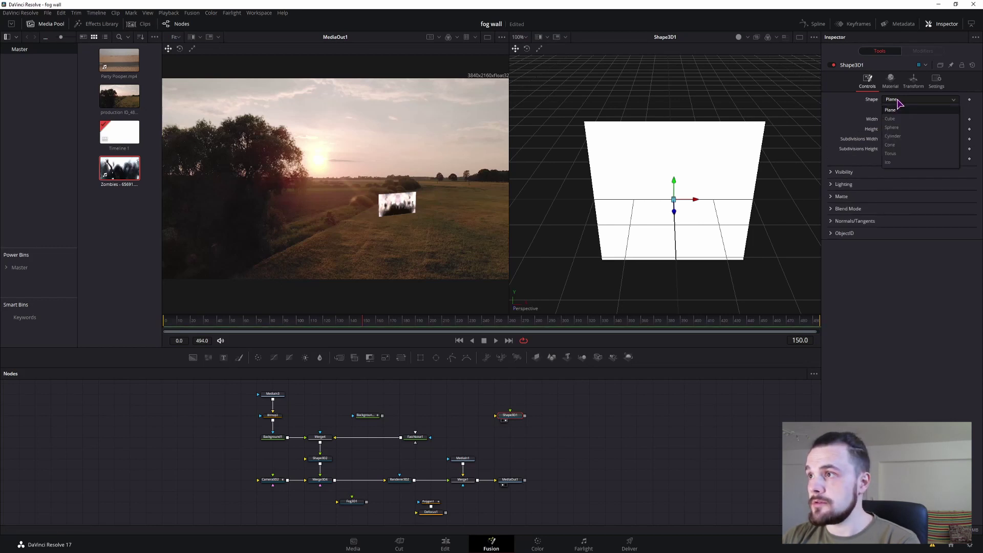
click(891, 119)
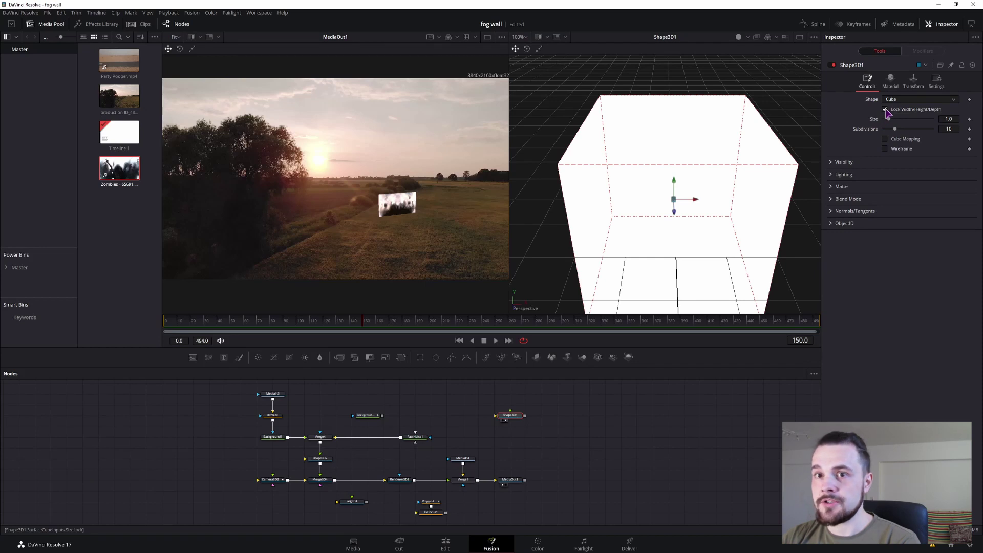
mouse_move(684, 184)
mouse_down()
mouse_move(702, 157)
mouse_move(660, 129)
mouse_up()
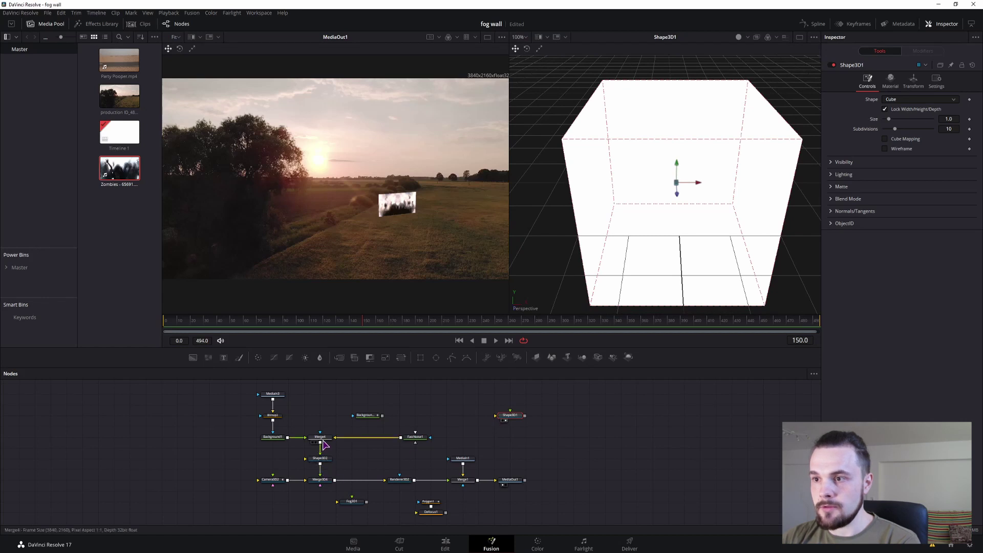
drag(320, 443, 510, 415)
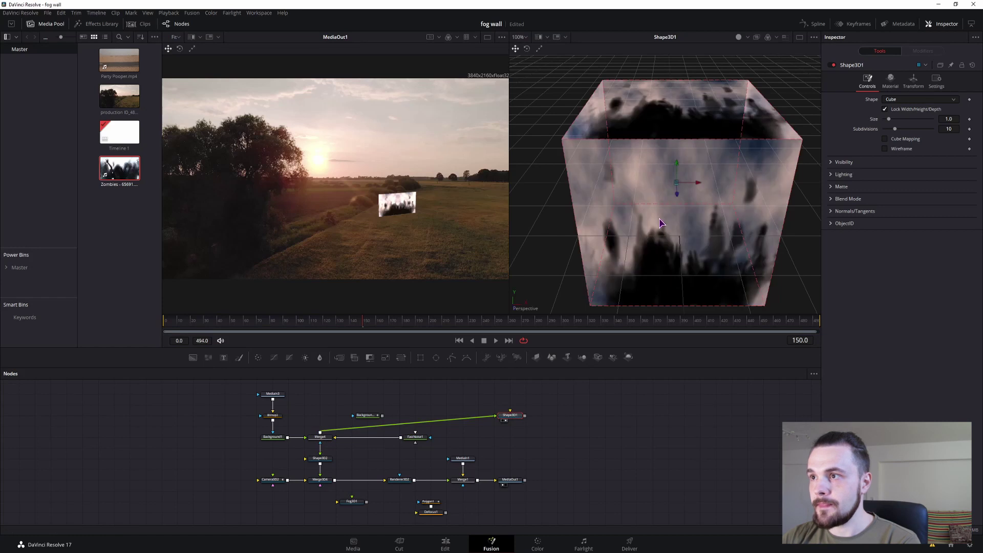
Unlock Width/Height/Depth and flatten the cube to a depth of 0.05
drag(659, 219, 676, 216)
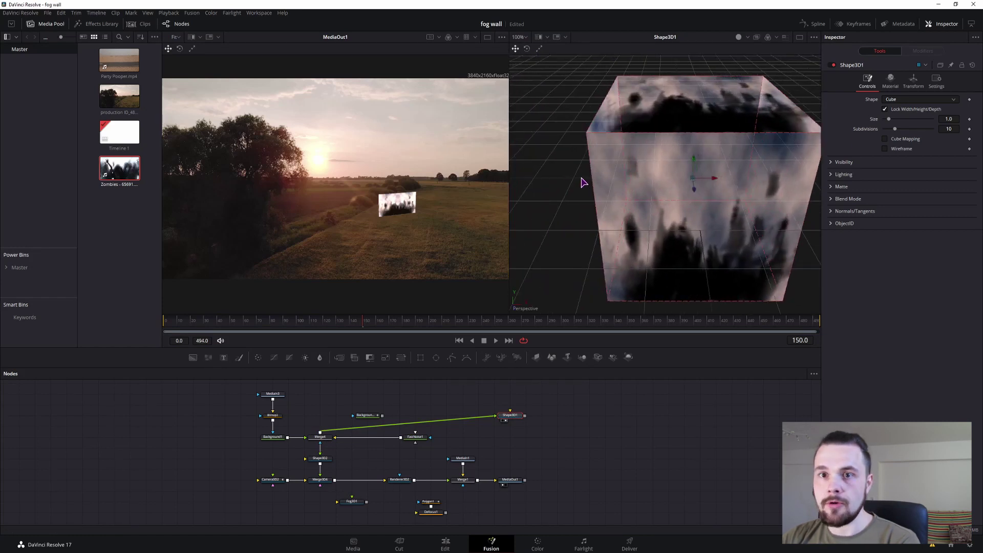
mouse_move(542, 180)
mouse_down()
mouse_move(631, 173)
mouse_move(631, 218)
mouse_up()
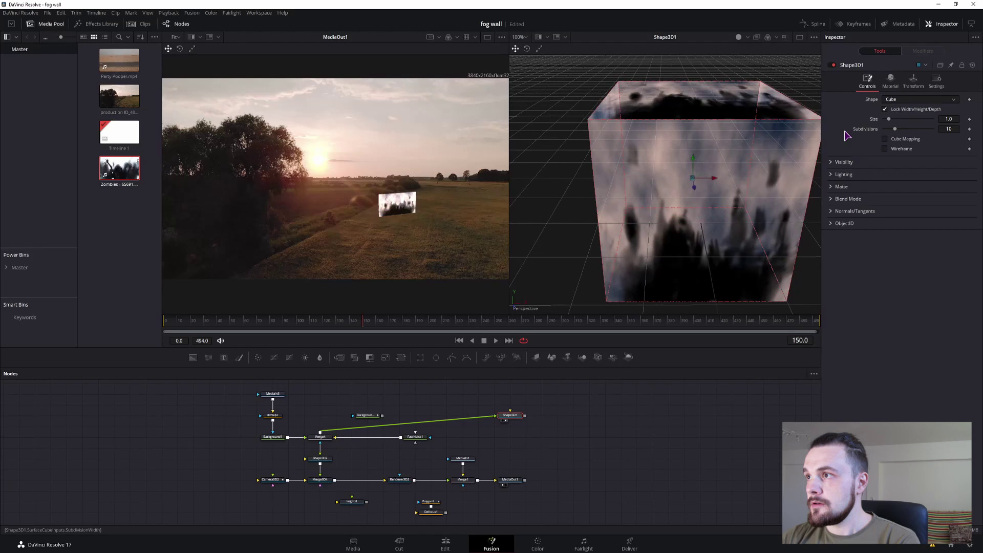
click(885, 109)
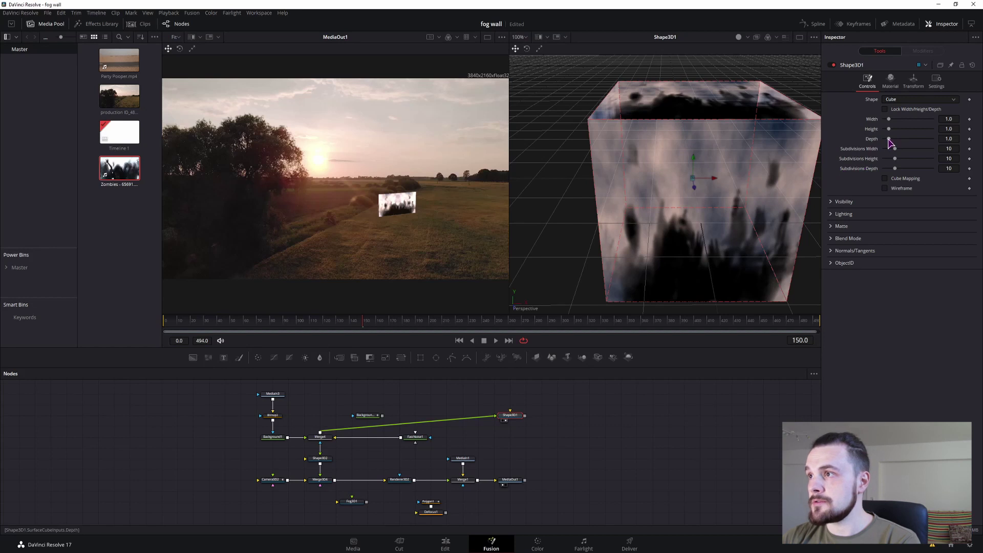
drag(889, 139, 884, 139)
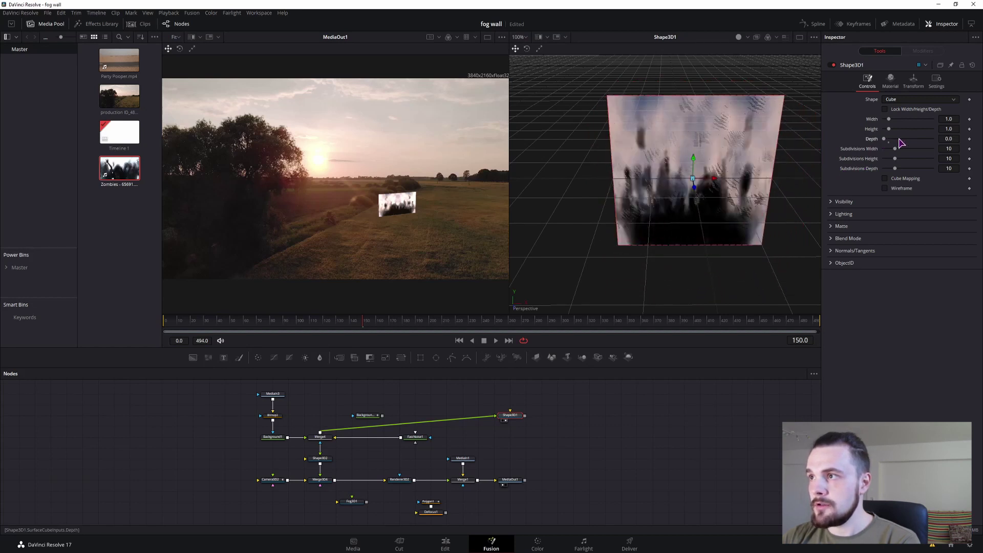
drag(738, 131, 747, 209)
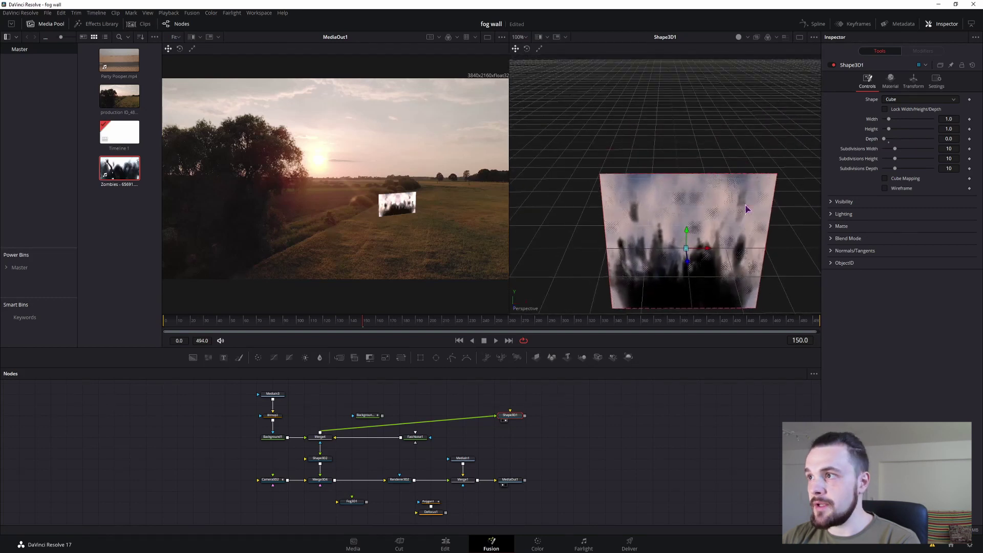
click(949, 138)
text(0.05)
key(Return)
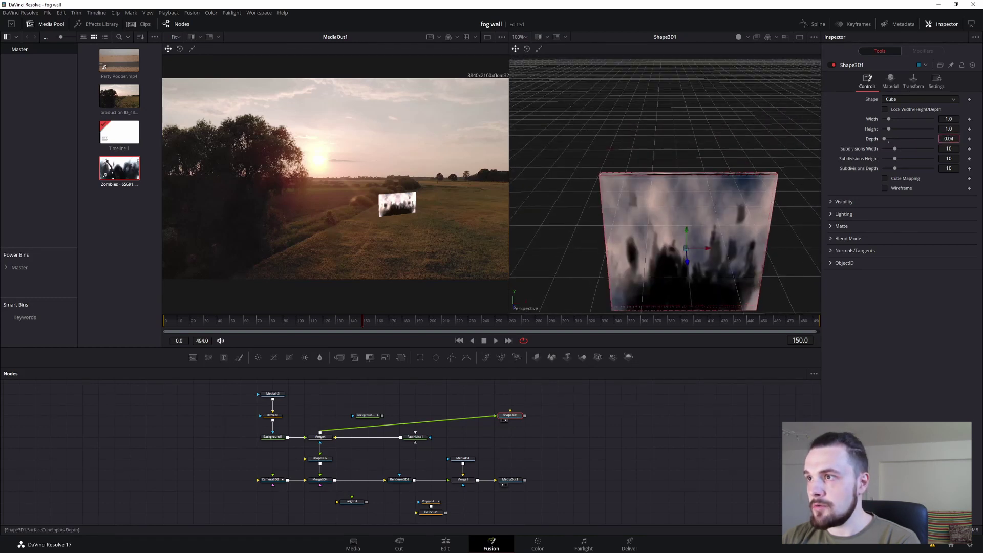
Set the slab's height to 0.6, leaving width at 1.0
drag(610, 181, 573, 219)
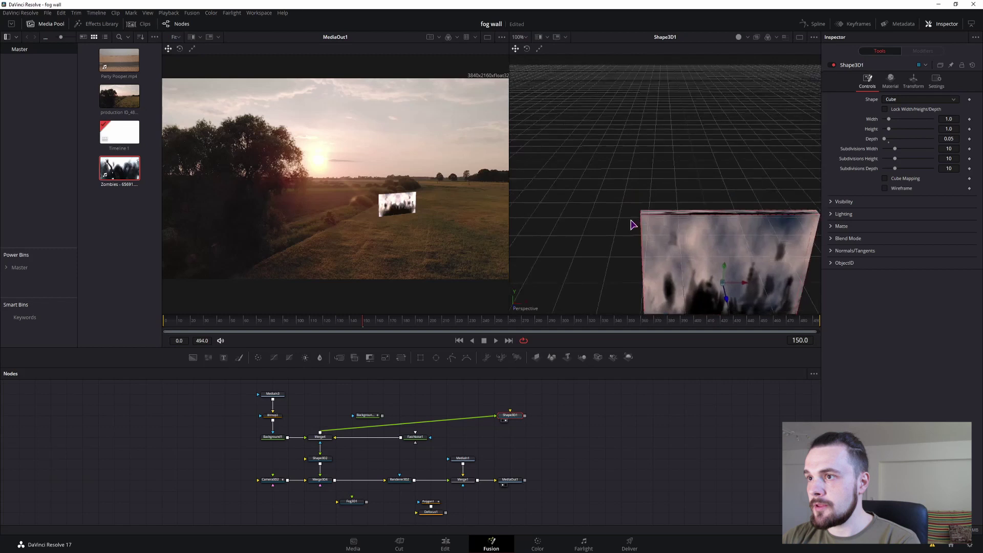
click(949, 129)
text(0.84)
key(Return)
text(0.6)
key(Return)
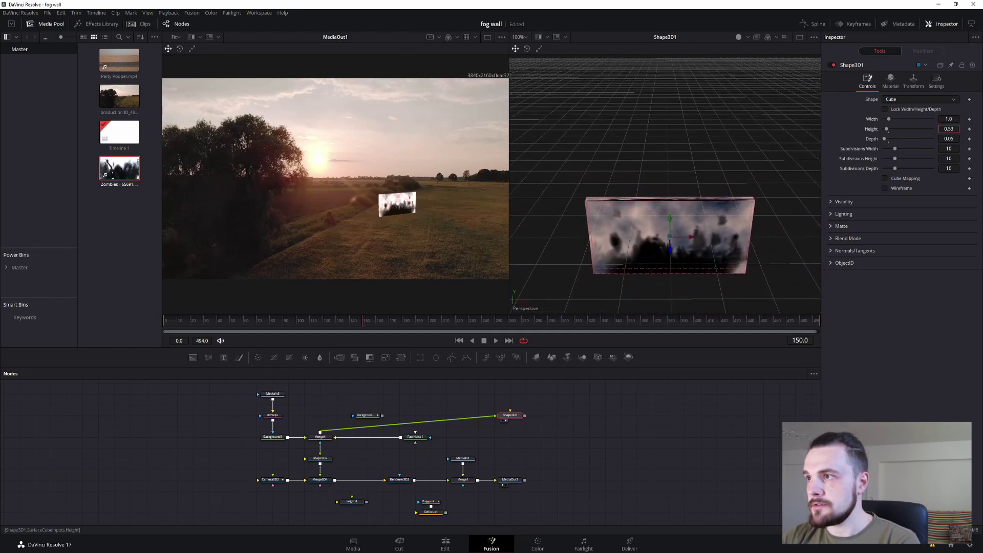
drag(657, 220, 672, 140)
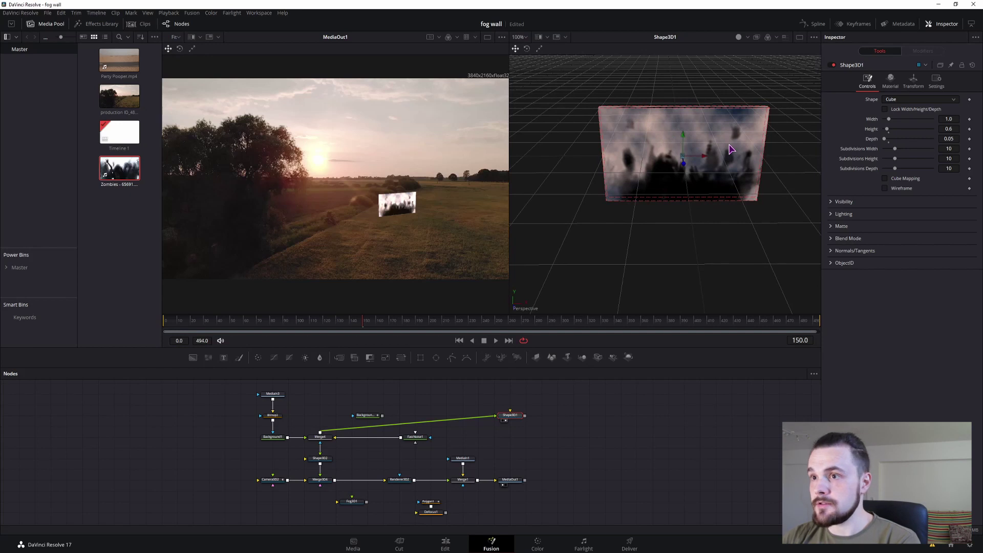
click(890, 78)
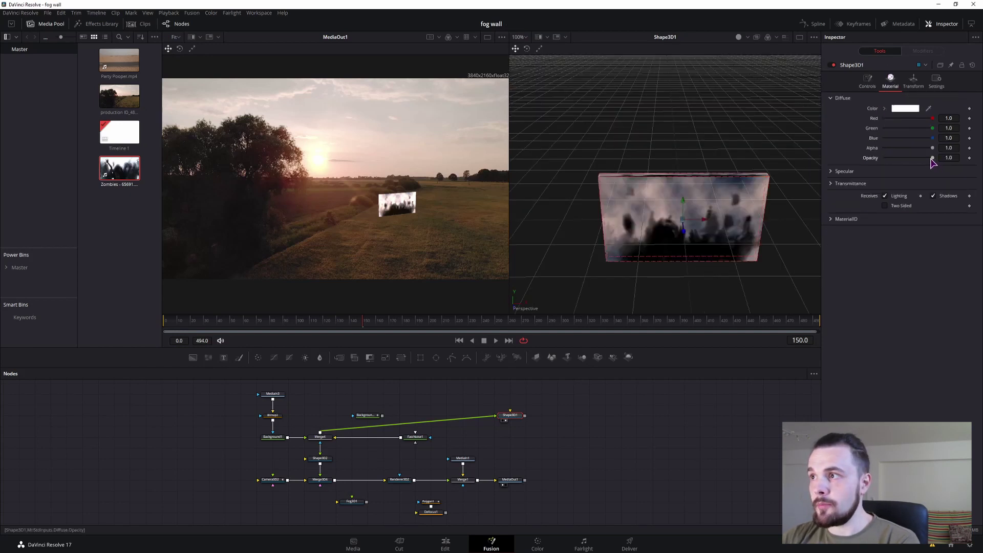
Lower the slab's Opacity, then shift it left, raise, push back and tilt it
mouse_move(931, 161)
mouse_down()
mouse_move(921, 166)
mouse_move(933, 163)
mouse_up()
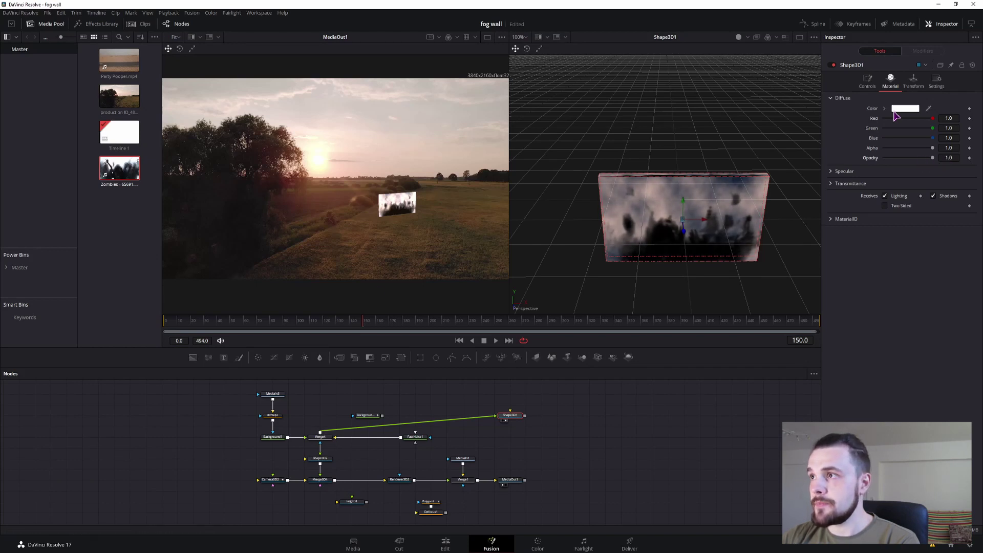
click(914, 82)
drag(920, 114, 909, 128)
mouse_move(907, 161)
mouse_down()
mouse_move(896, 162)
mouse_move(912, 182)
mouse_up()
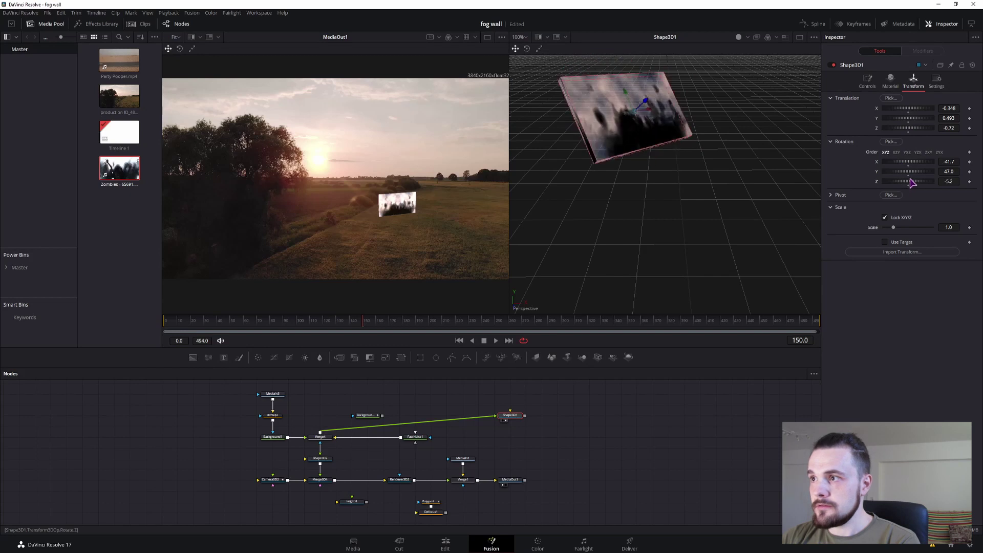
Move Shape3D1 beside Merge3D4, re-feed the fog texture, and wire its output into Merge3D4
click(307, 483)
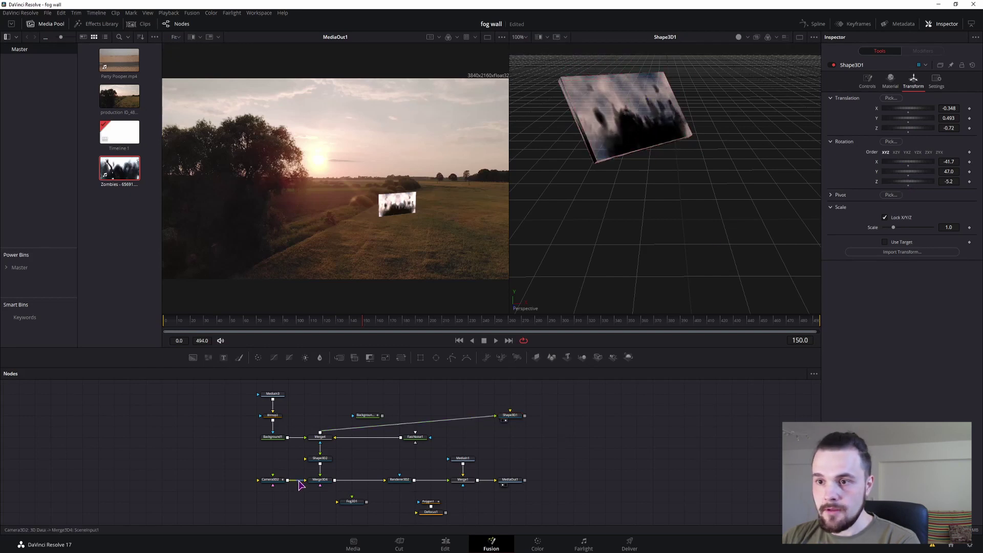
click(271, 481)
mouse_move(495, 415)
mouse_down()
mouse_move(512, 421)
mouse_move(360, 466)
mouse_up()
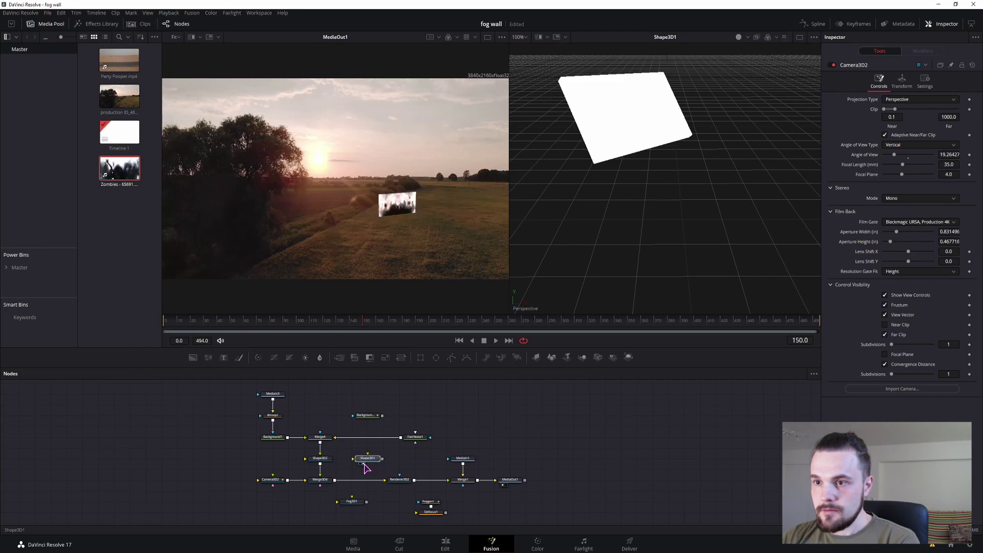
click(356, 459)
drag(320, 443, 372, 463)
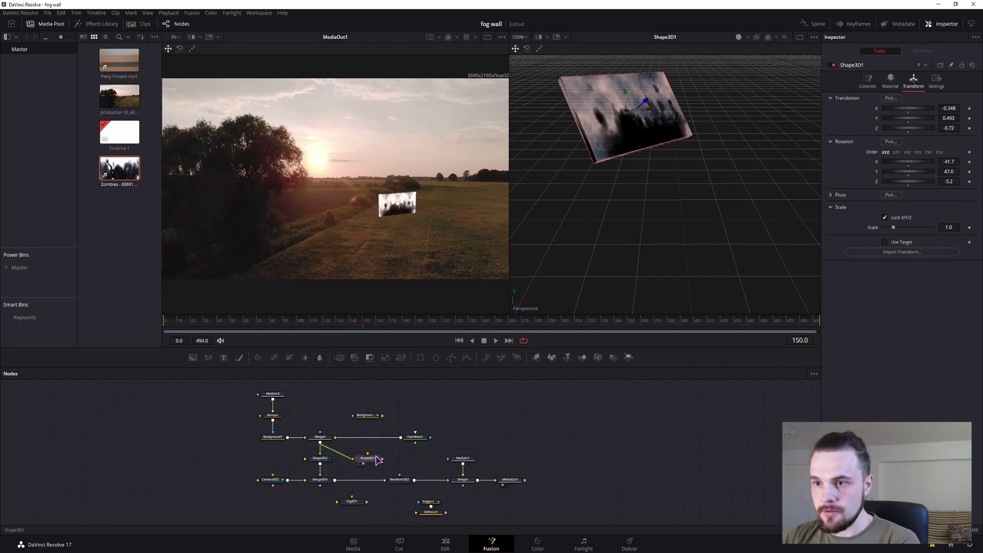
drag(382, 459, 322, 479)
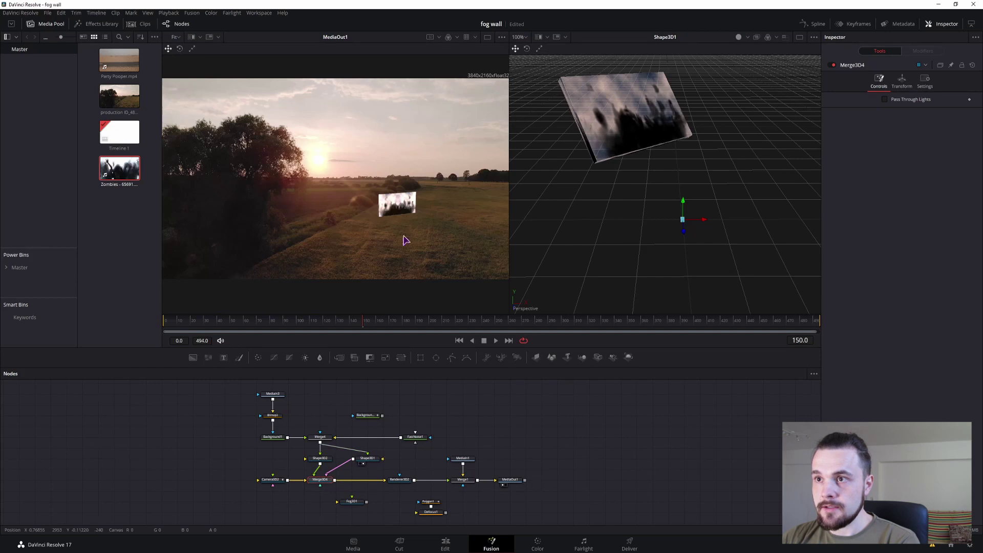
click(280, 480)
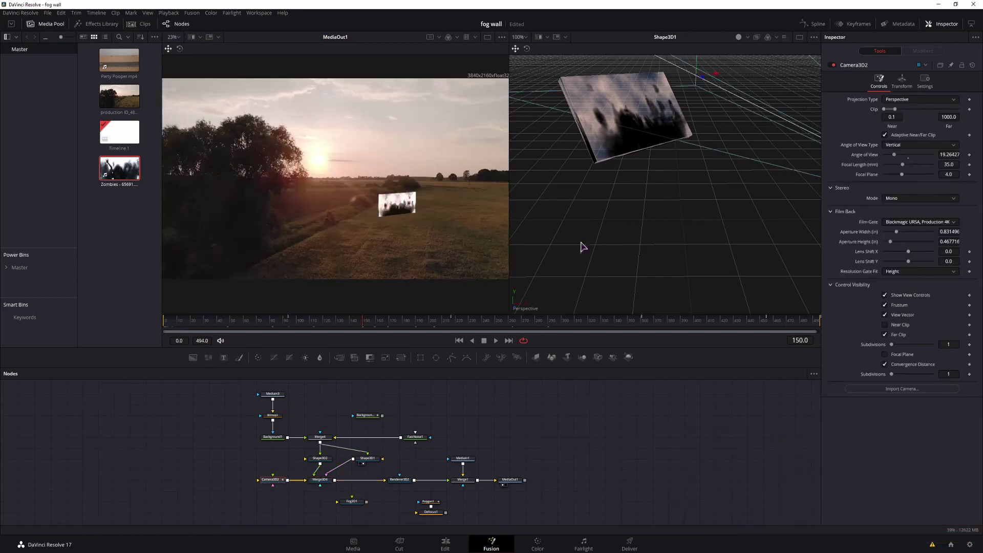
Zoom out to Camera3D2's view cone and move the fog slab to X 1.42, Y -0.145
scroll(649, 235, down, 3)
mouse_move(652, 232)
mouse_down()
mouse_move(724, 232)
mouse_move(536, 232)
mouse_move(555, 184)
mouse_up()
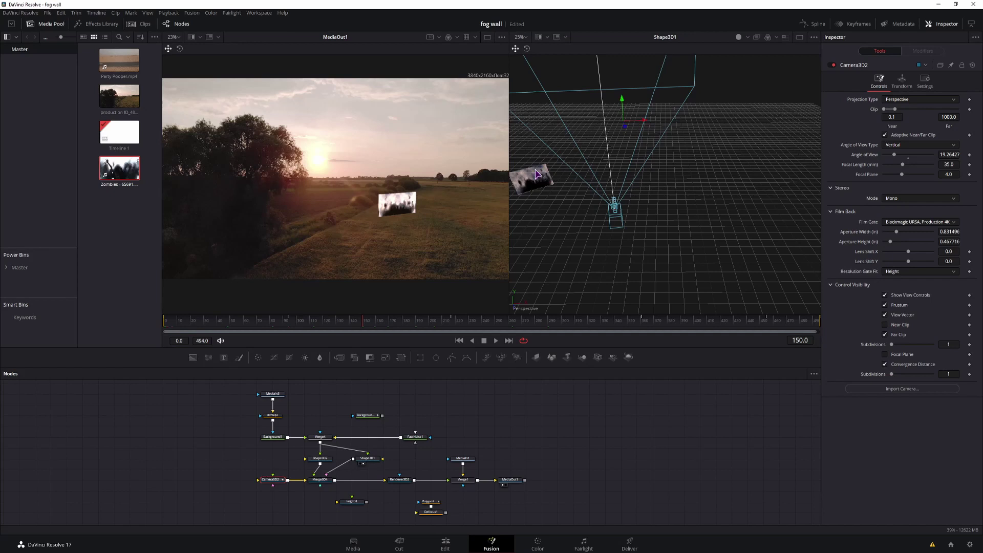
click(367, 458)
drag(897, 113, 920, 114)
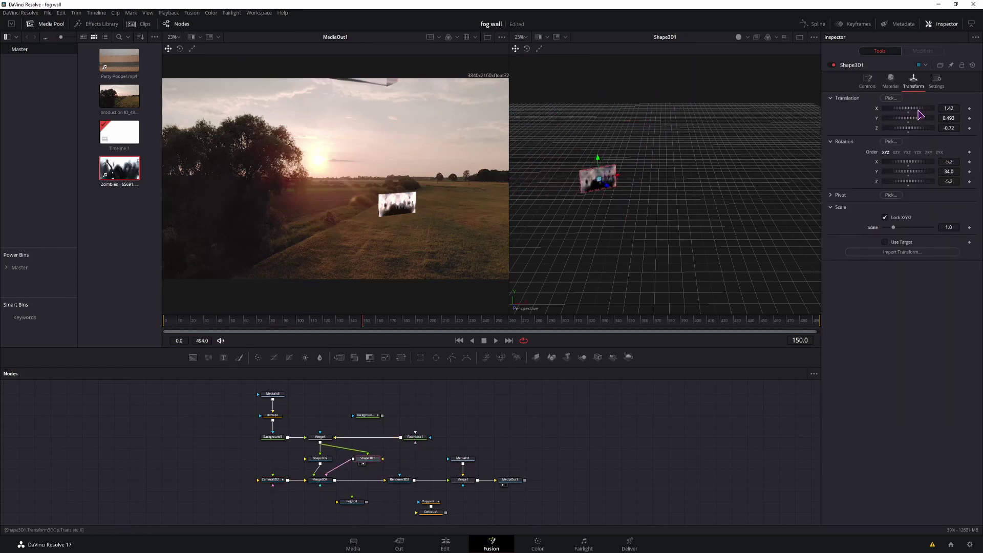
mouse_move(914, 120)
mouse_down()
mouse_move(902, 119)
mouse_move(921, 131)
mouse_move(890, 132)
mouse_up()
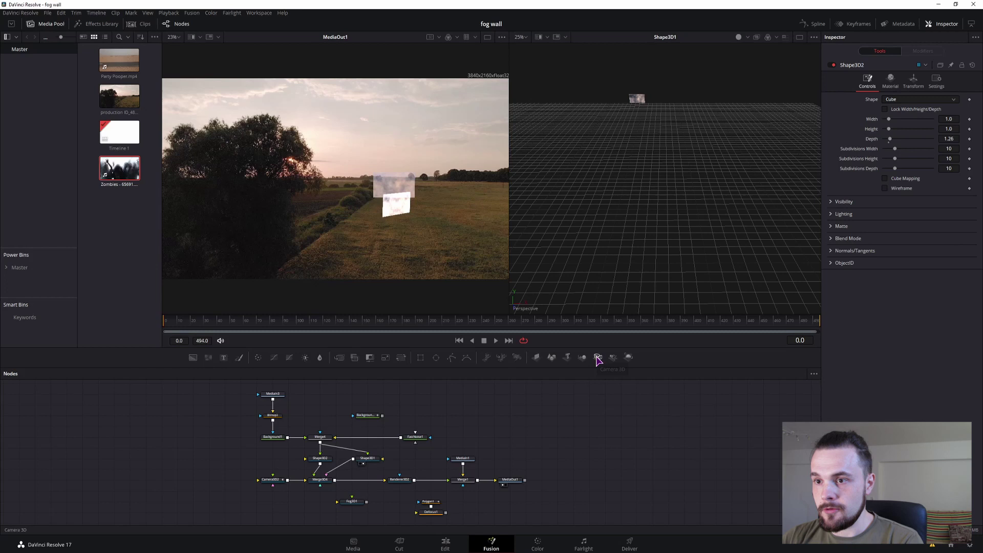
Add a Camera3D1 node and show its view in the right viewer
click(598, 358)
drag(611, 418, 578, 419)
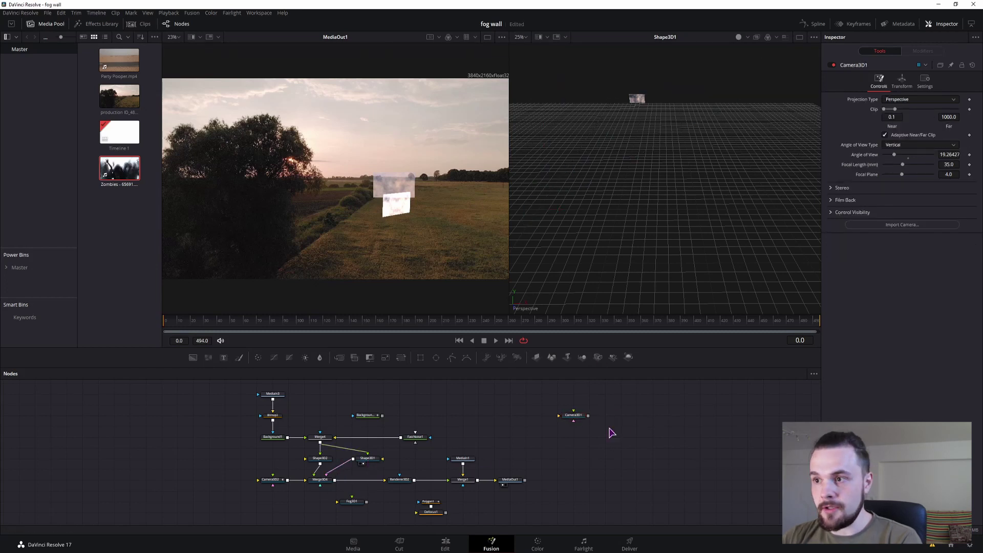
click(570, 421)
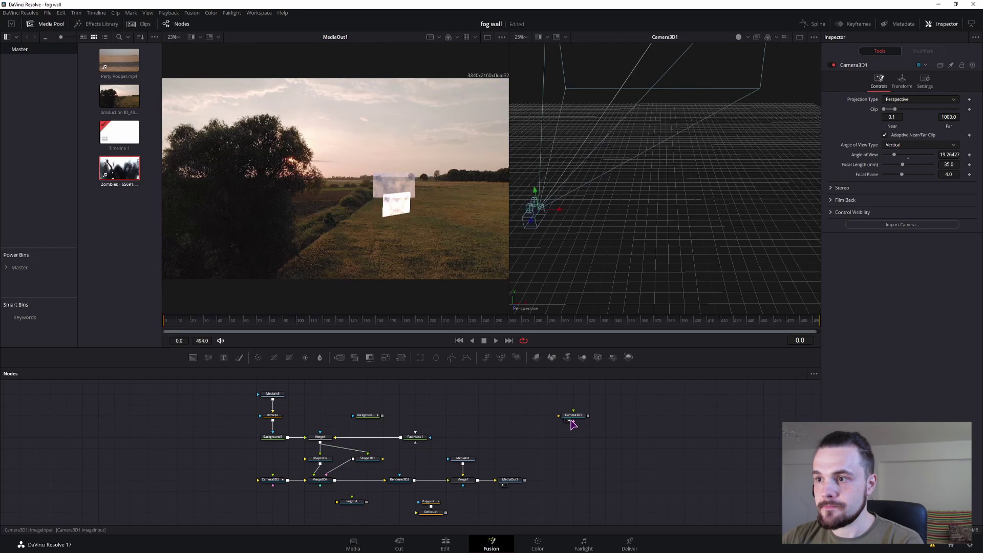
click(572, 416)
Check Camera3D2's animation at frames 94, 217 and 455, reviewing its transform settings
click(277, 482)
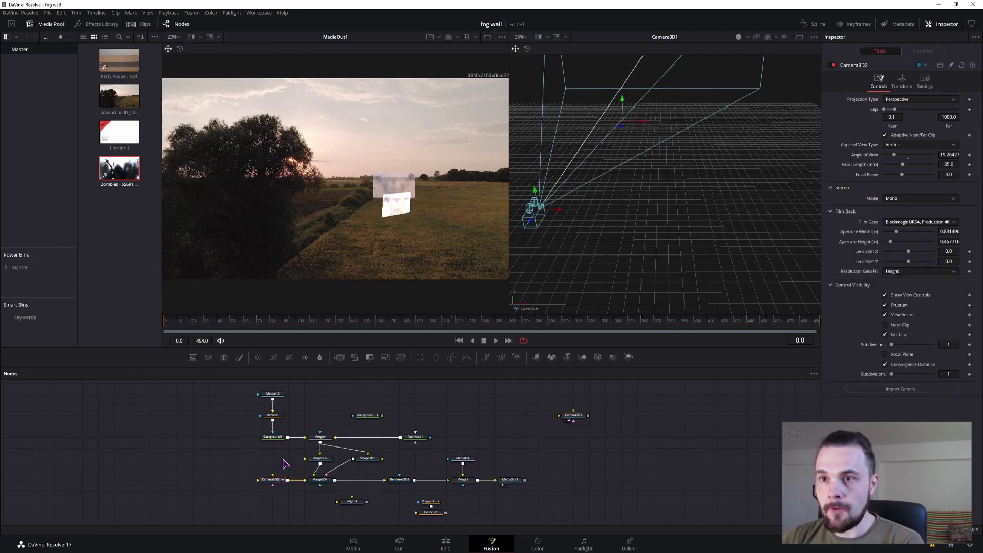
click(290, 321)
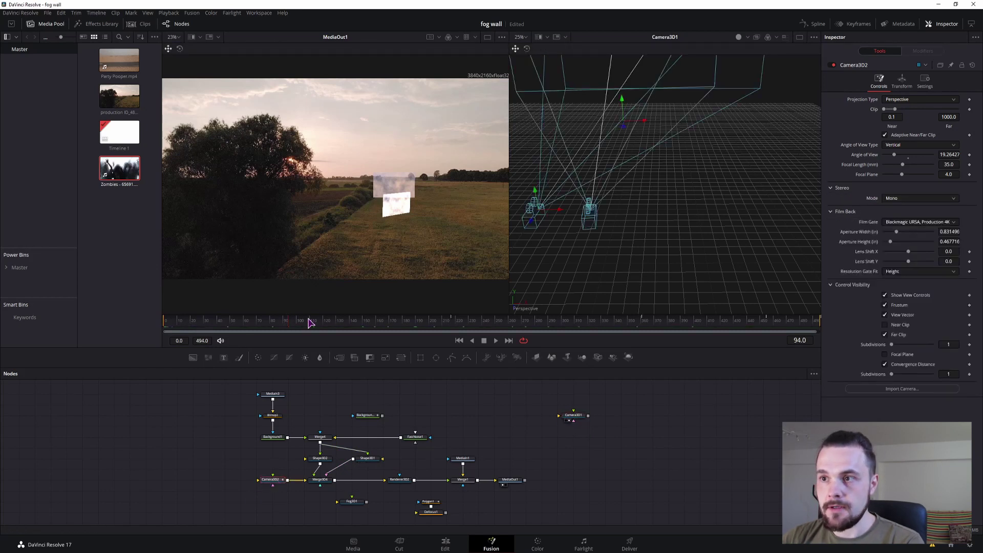
click(454, 322)
click(646, 321)
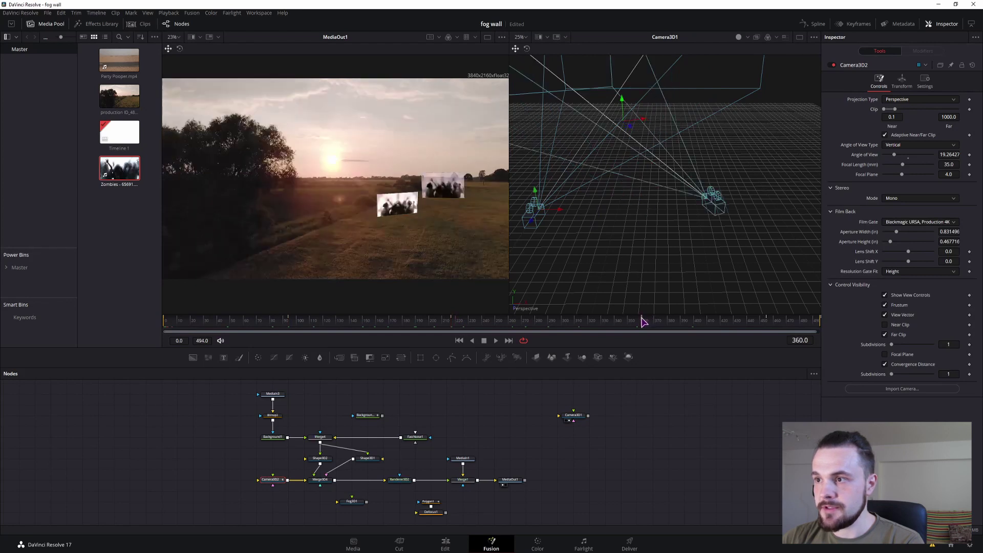
click(768, 322)
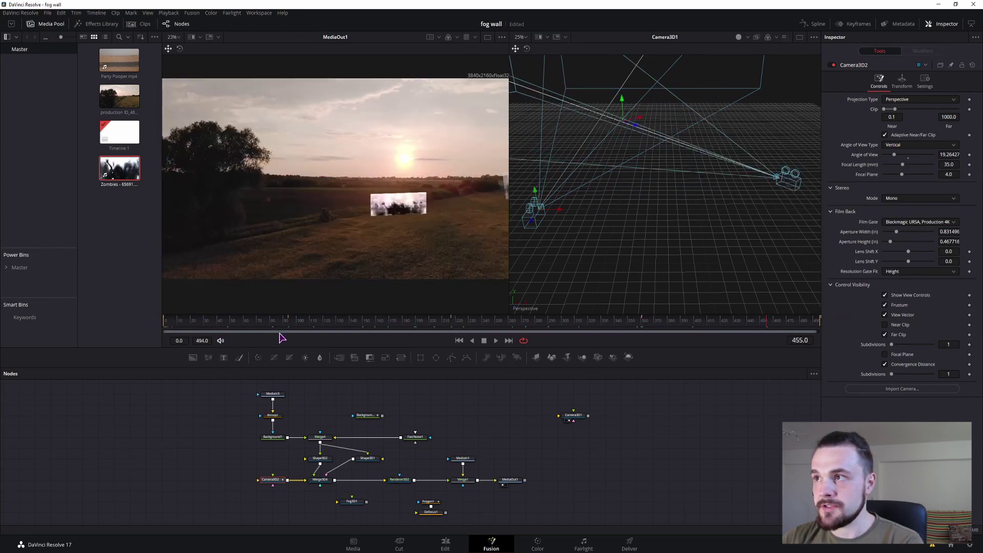
click(902, 80)
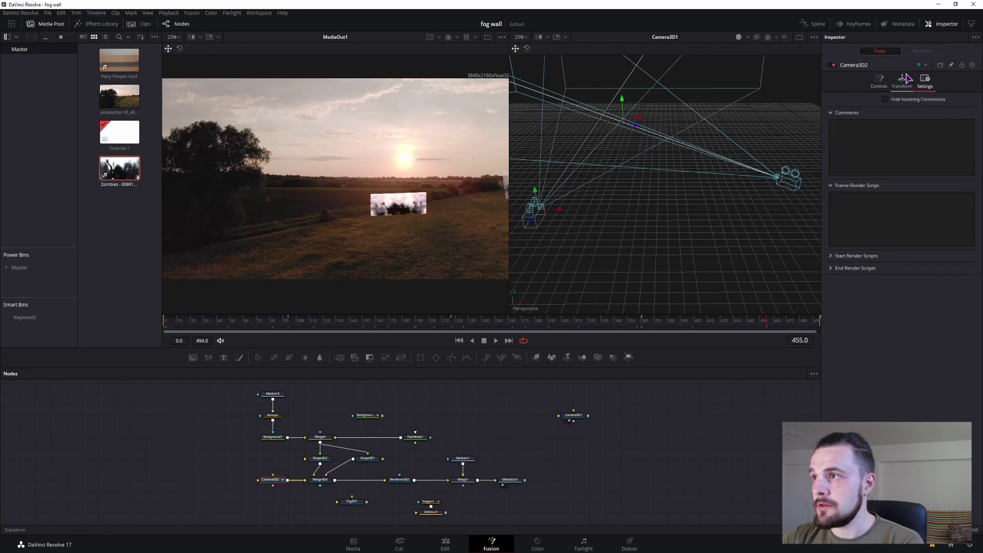
click(880, 81)
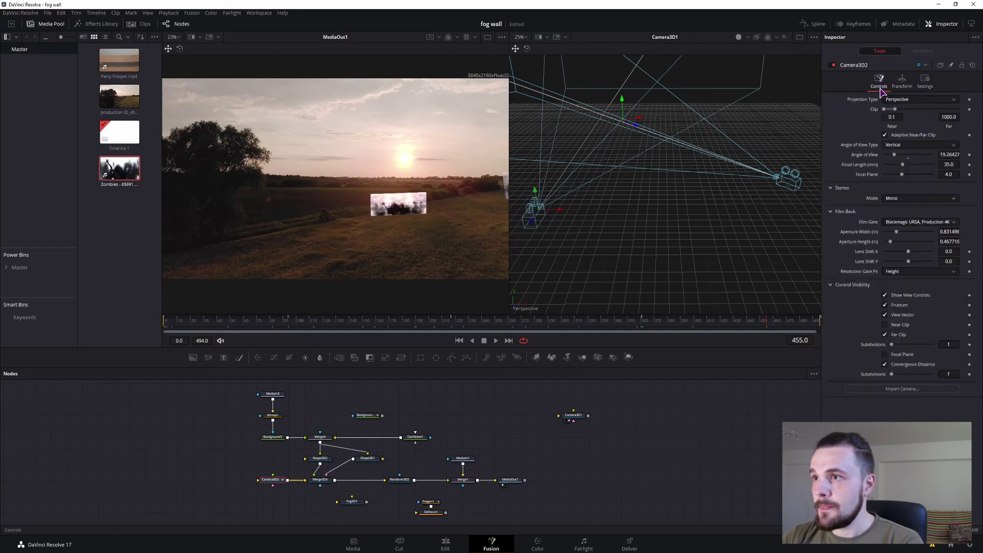
Combine Shape3D1 and Camera3D1 into a new Merge3D1 scene
drag(367, 458, 510, 404)
drag(576, 420, 574, 430)
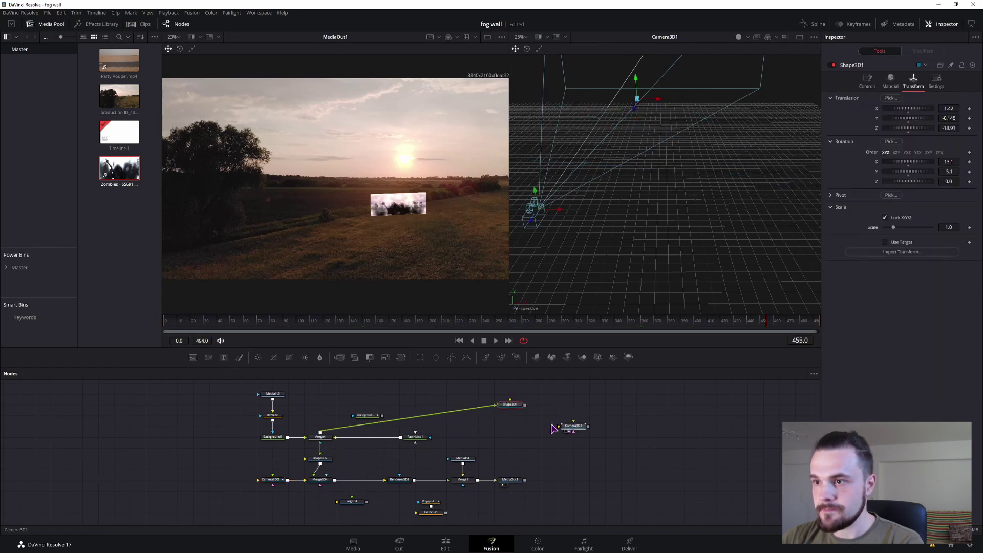
drag(525, 405, 588, 426)
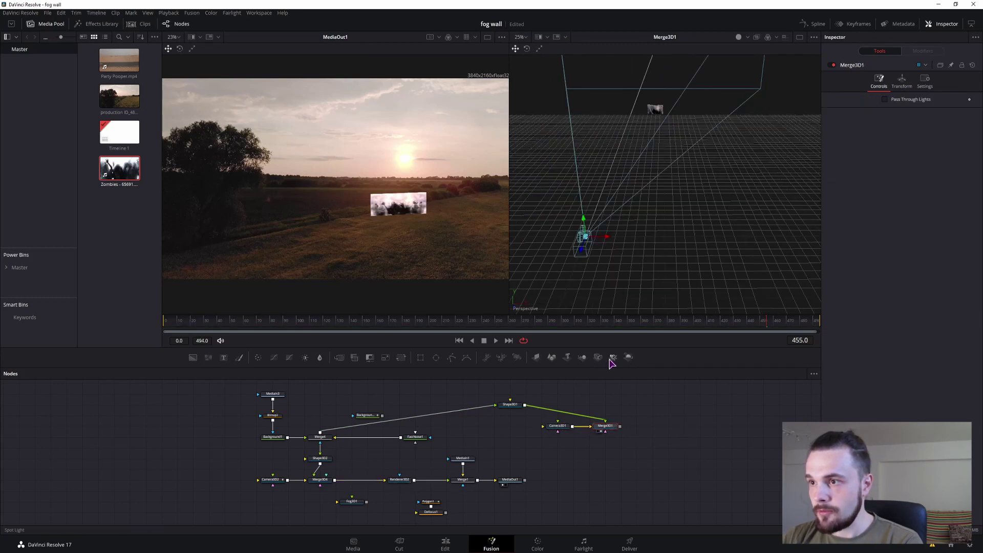
Render Merge3D1 with Renderer3D1, merge it over MediaIn1 as Merge2, and view it
click(630, 358)
drag(654, 427, 655, 431)
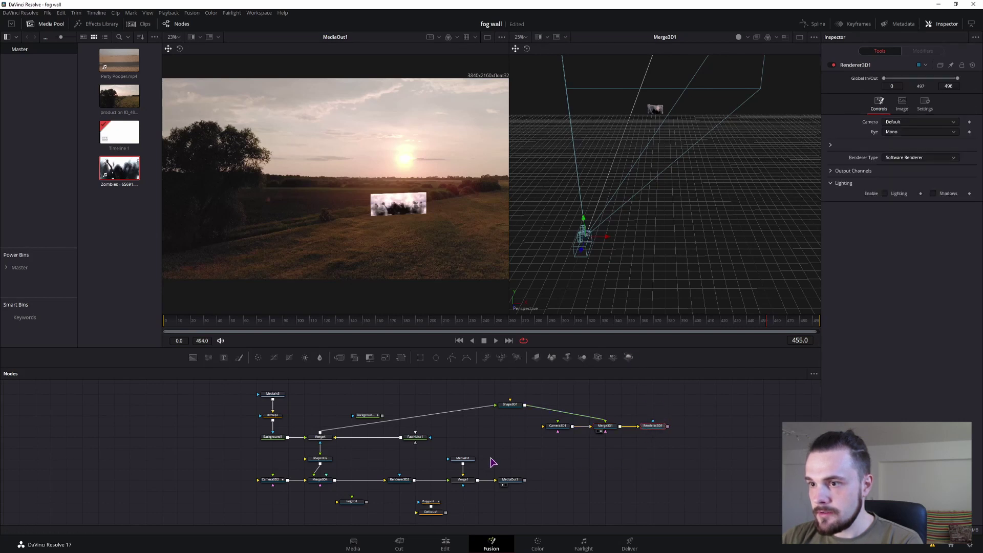
drag(463, 463, 668, 427)
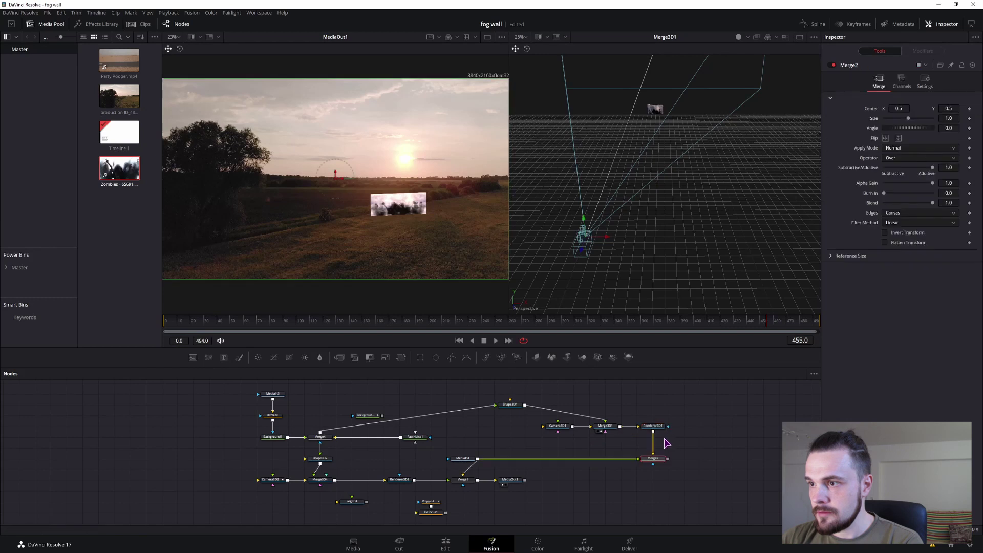
click(650, 464)
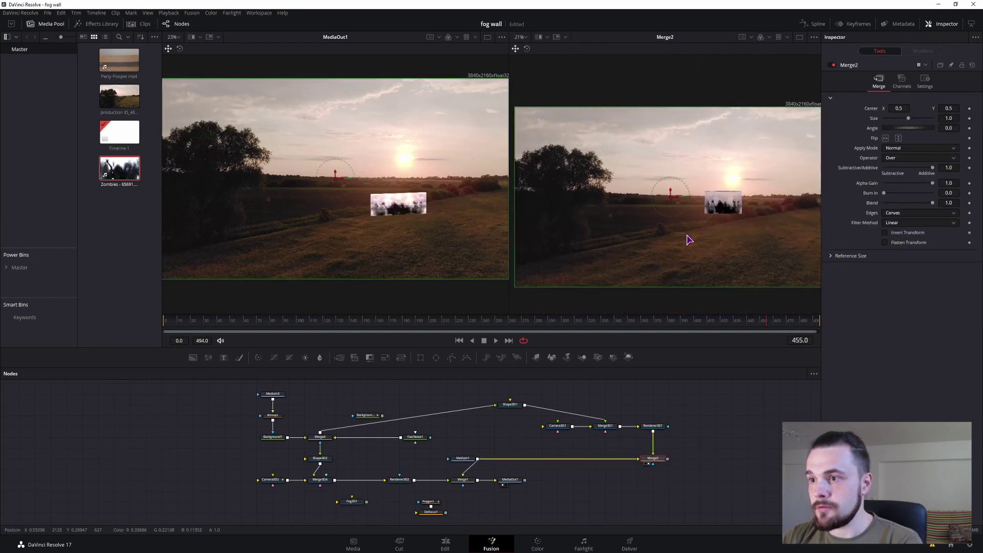
click(567, 428)
key(1)
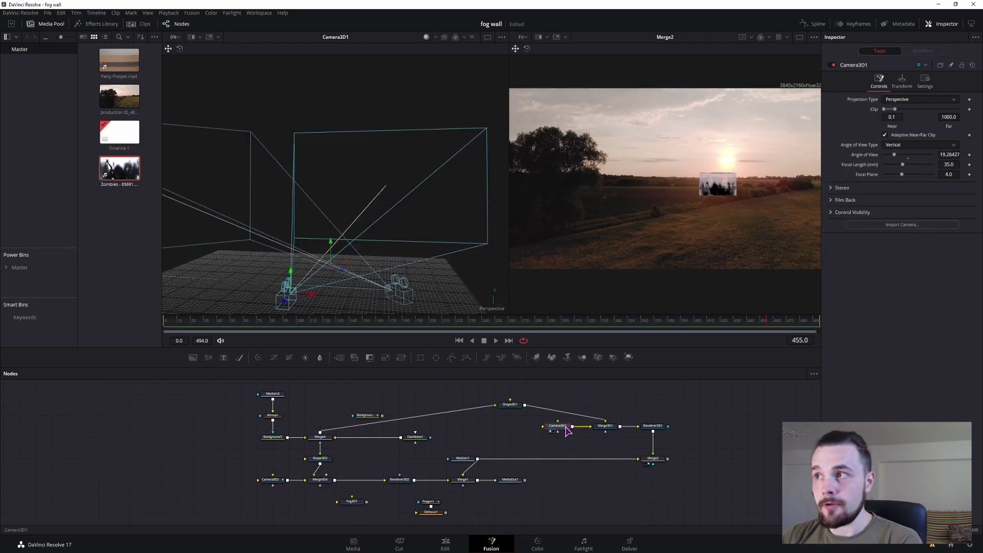
Set Camera3D1's pivot to 0.986, 1.188, -21.42, keeping its X rotation at 0
click(902, 82)
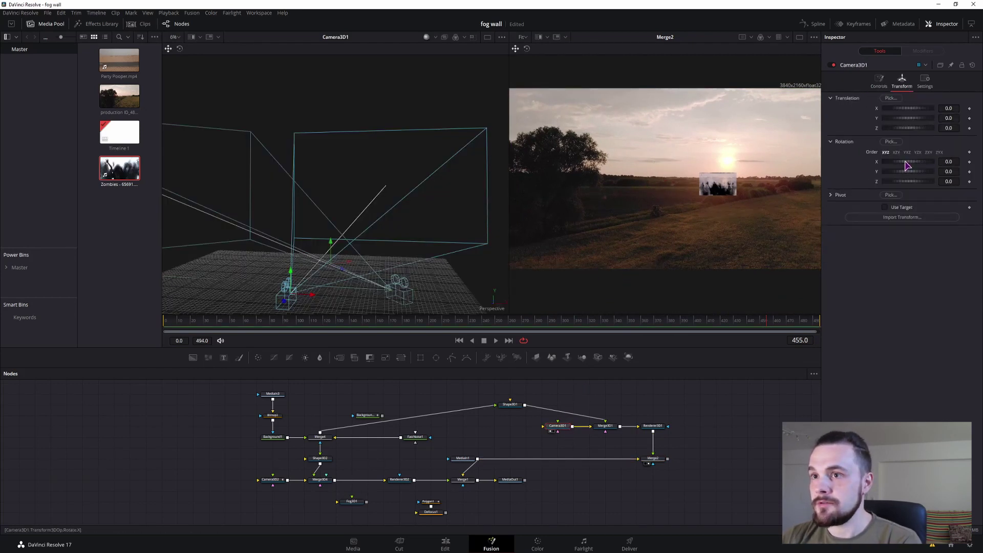
drag(907, 164, 873, 171)
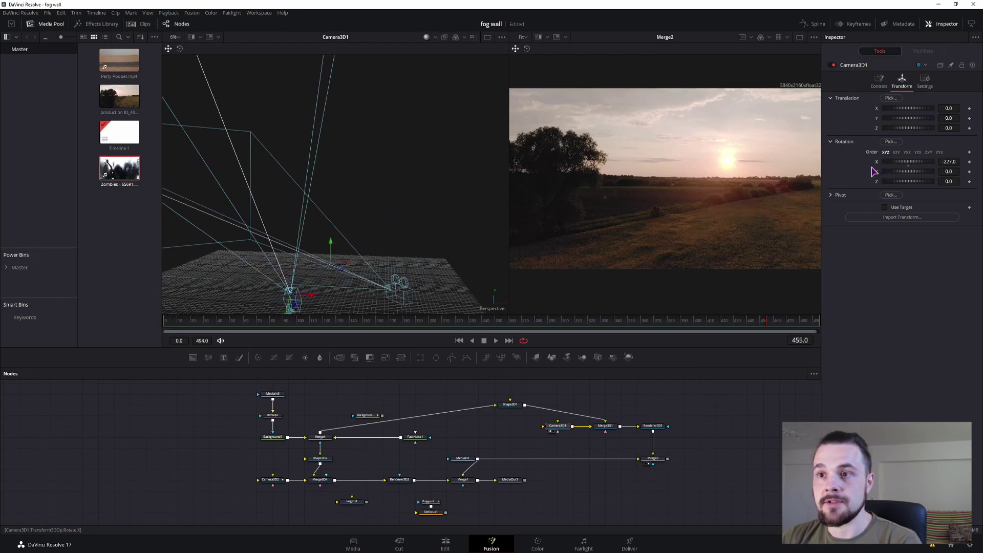
drag(874, 171, 858, 174)
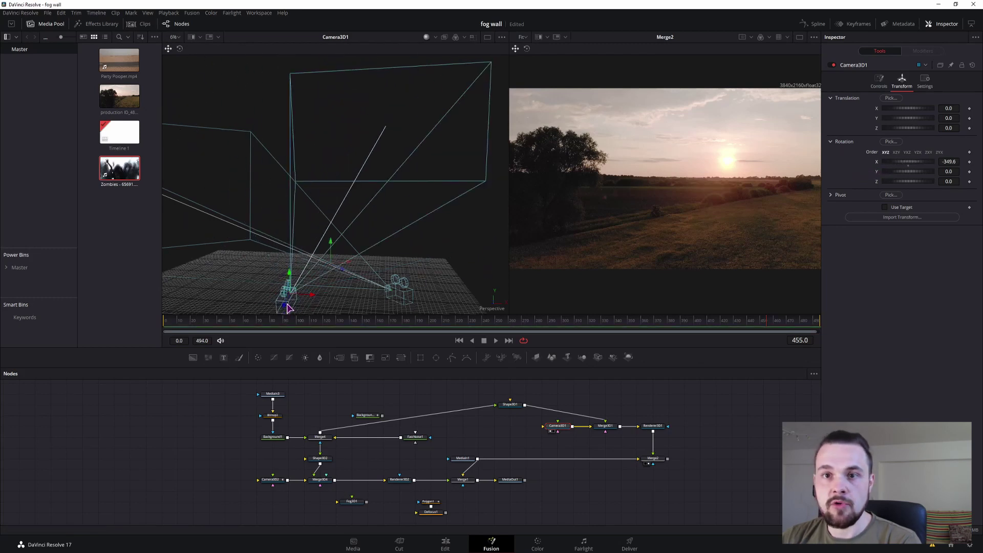
double_click(877, 164)
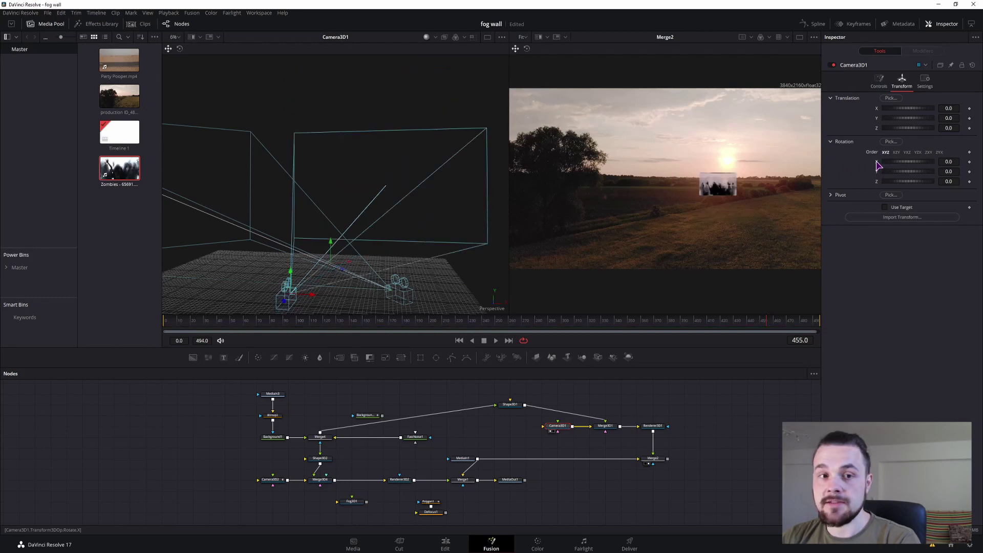
click(831, 195)
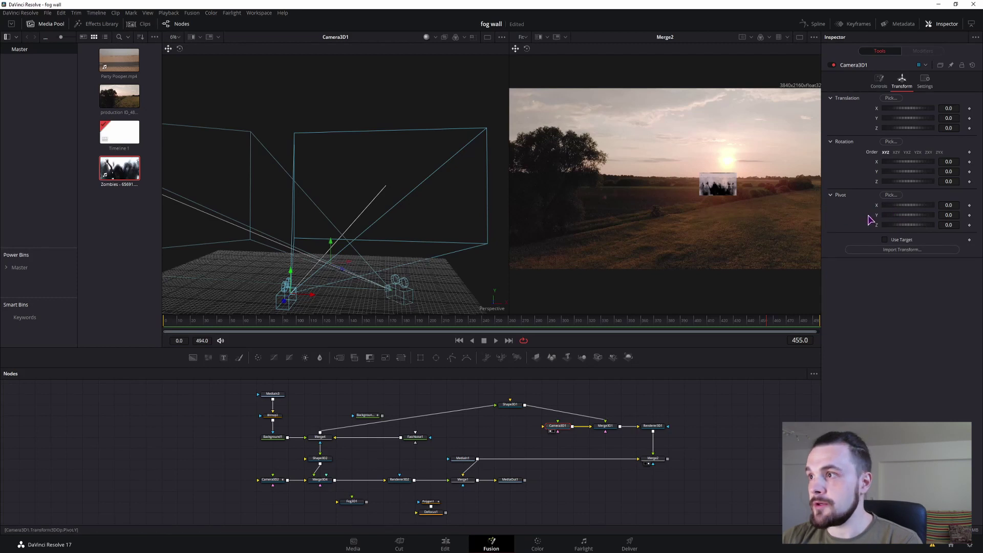
drag(920, 207, 915, 206)
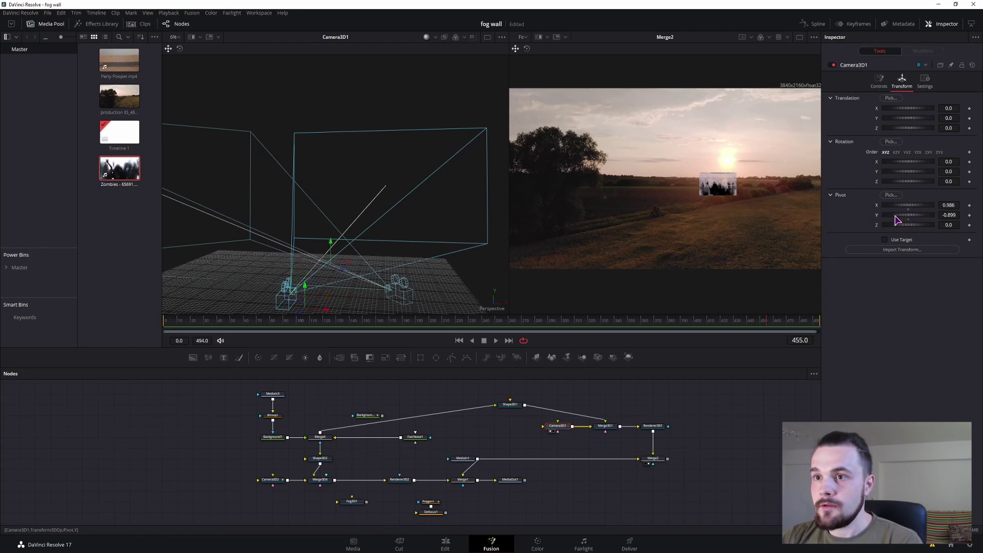
drag(911, 225, 844, 236)
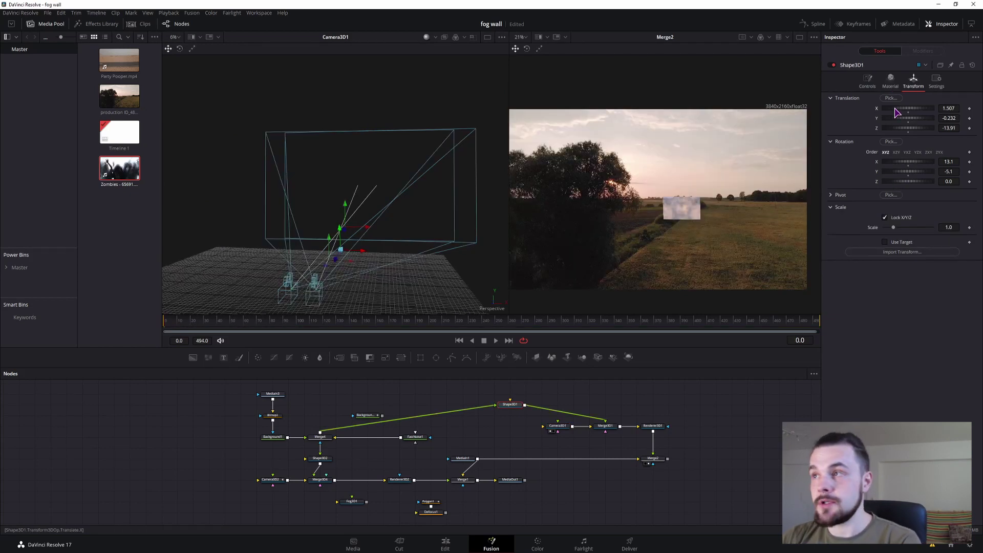
Shift the fog wall right and back to Z -15.07, then rotate the camera to Y 7.8
drag(896, 113, 907, 112)
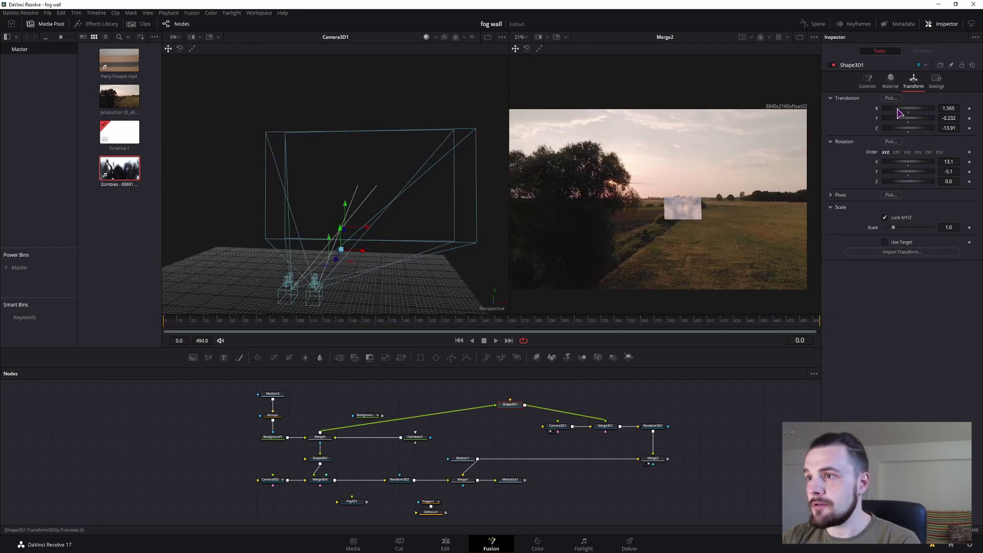
drag(896, 130, 893, 130)
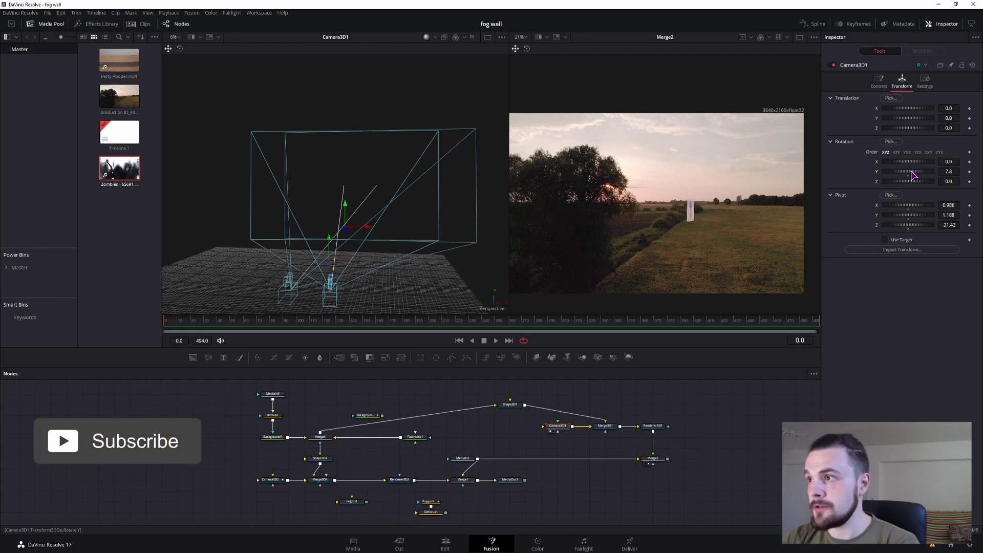
drag(908, 173, 907, 173)
drag(908, 181, 907, 184)
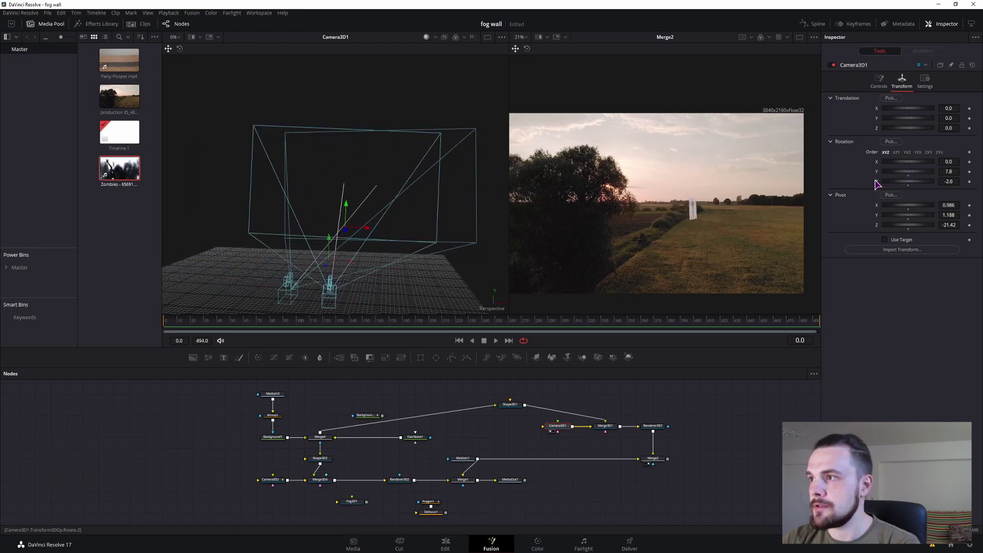
click(603, 427)
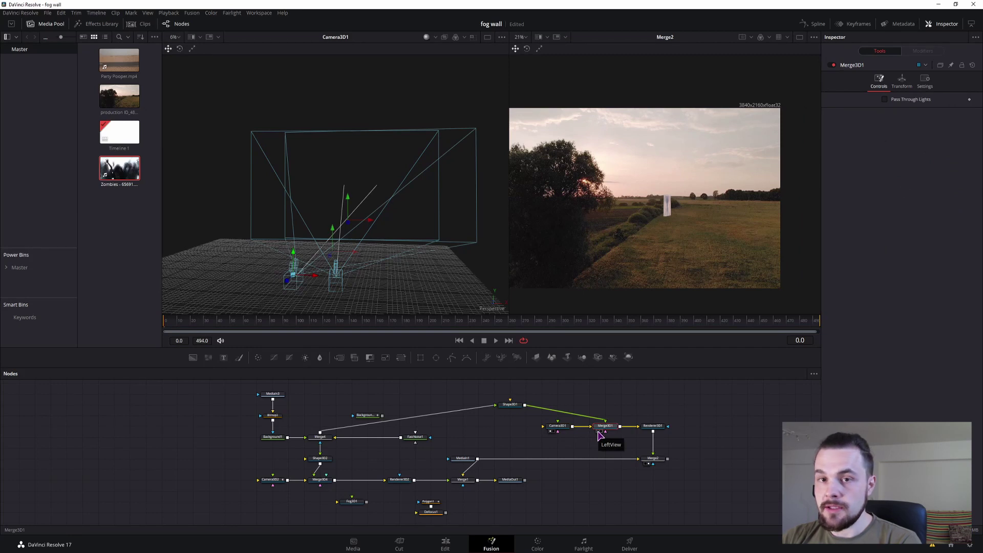
Show Merge3D1 in the left viewer and orbit the 3D scene to locate the wall
click(599, 433)
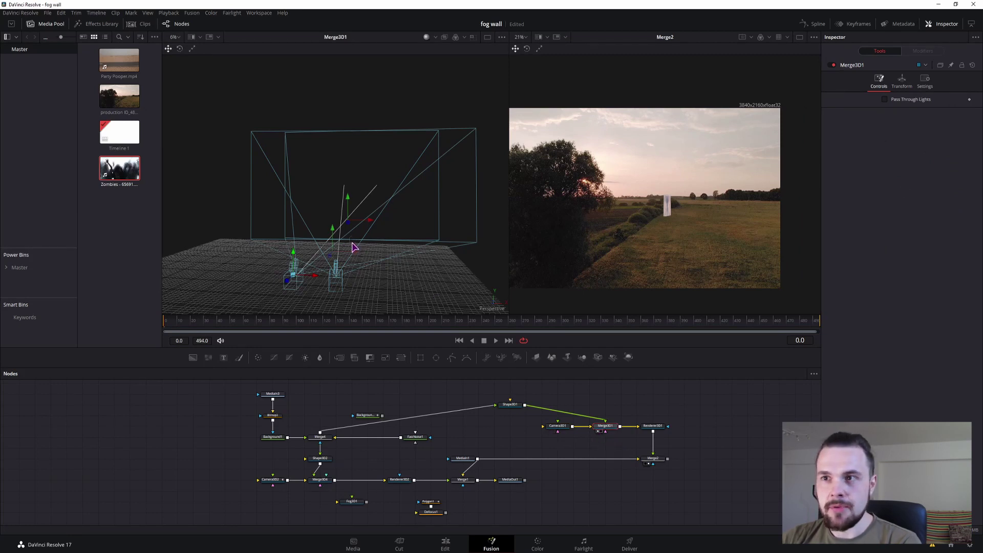
scroll(362, 263, up, 2)
scroll(361, 230, up, 2)
scroll(362, 229, up, 3)
scroll(344, 213, up, 3)
scroll(345, 241, up, 3)
scroll(364, 274, up, 2)
mouse_move(394, 295)
mouse_down()
mouse_move(381, 251)
mouse_move(321, 261)
mouse_up()
mouse_move(429, 261)
mouse_down()
mouse_move(409, 264)
mouse_move(455, 266)
mouse_move(440, 266)
mouse_move(486, 187)
mouse_up()
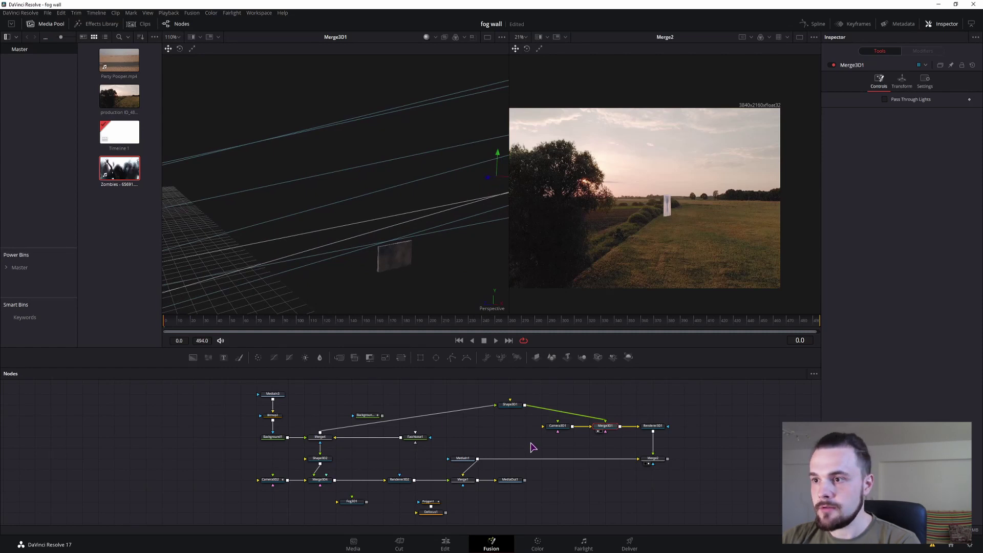
Move Camera3D1's pivot to 2.124, -0.232, -15.159 at the wall
click(561, 432)
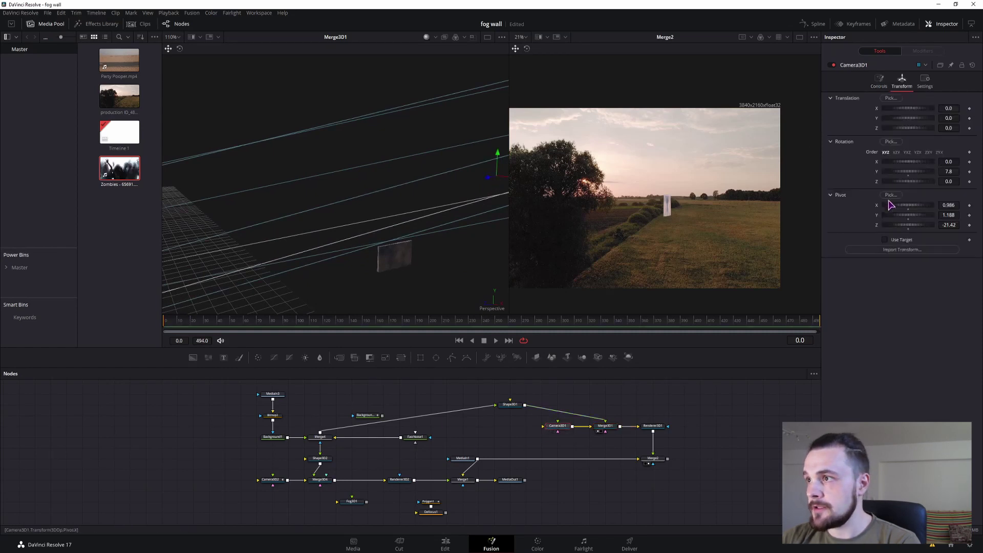
drag(915, 210, 871, 215)
scroll(412, 205, up, 5)
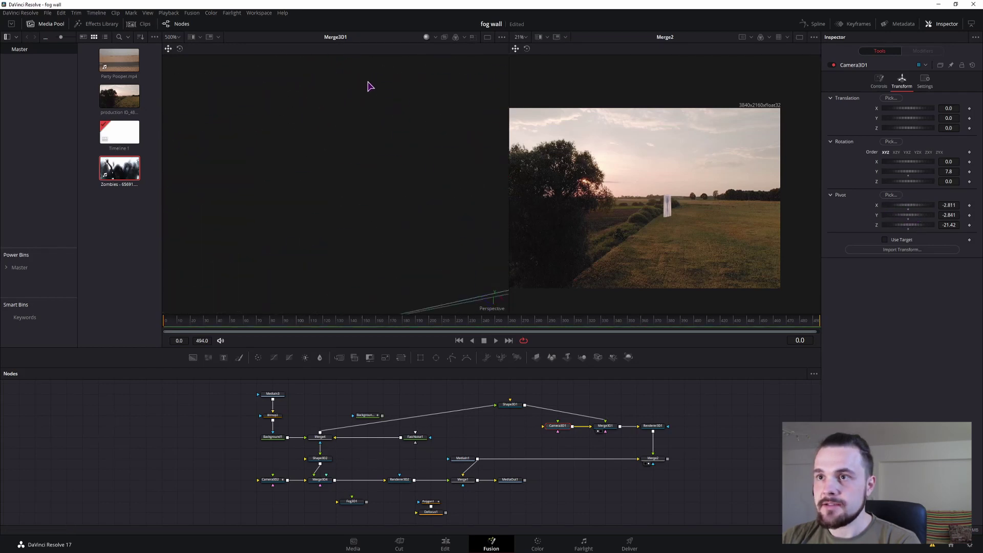
mouse_move(373, 176)
mouse_down()
mouse_move(476, 319)
mouse_move(423, 272)
mouse_up()
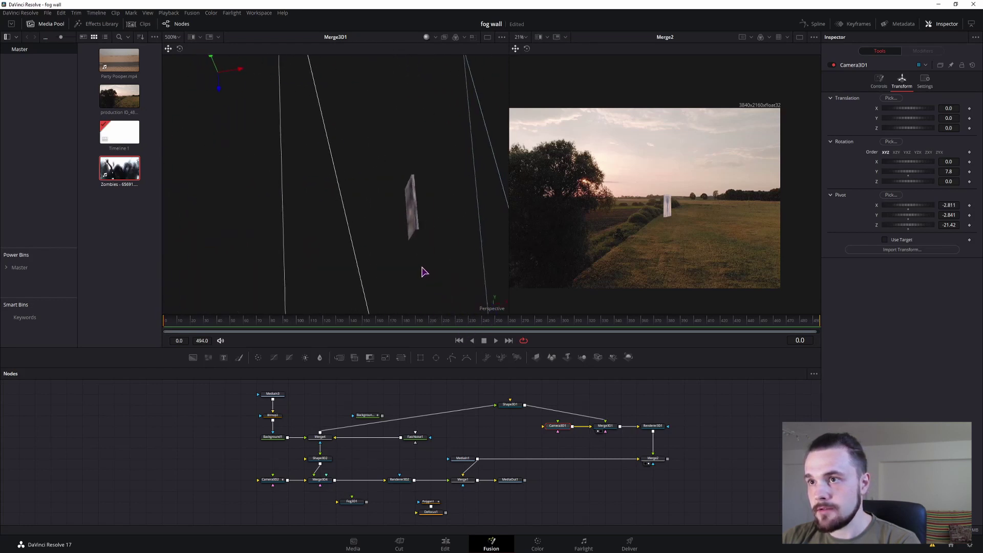
mouse_move(907, 225)
mouse_down()
mouse_move(919, 225)
mouse_move(885, 220)
mouse_move(901, 210)
mouse_move(902, 176)
mouse_up()
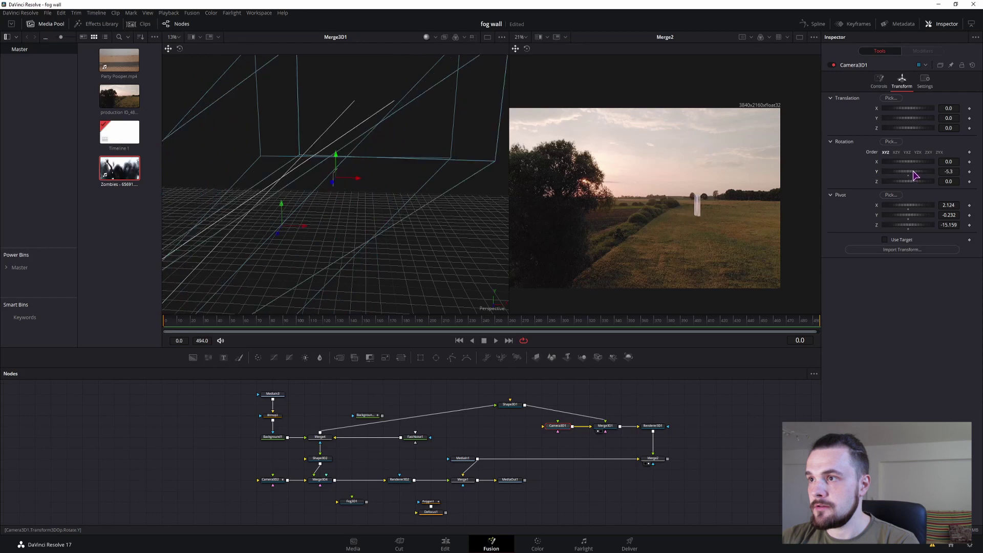
Keyframe Camera3D1's Y rotation at -172.2 on the first frame
mouse_move(917, 176)
mouse_down()
mouse_move(893, 173)
mouse_move(929, 179)
mouse_move(906, 180)
mouse_up()
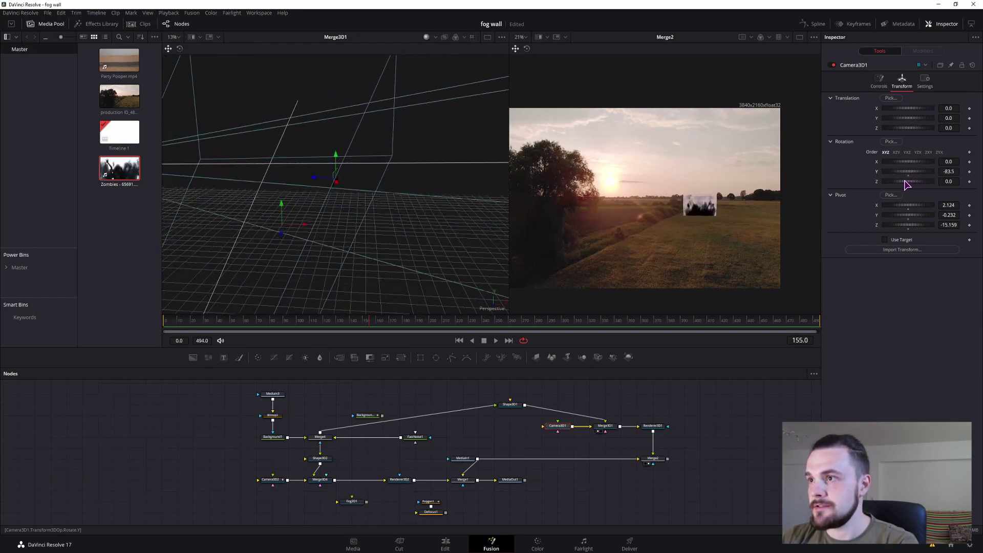
drag(185, 321, 165, 321)
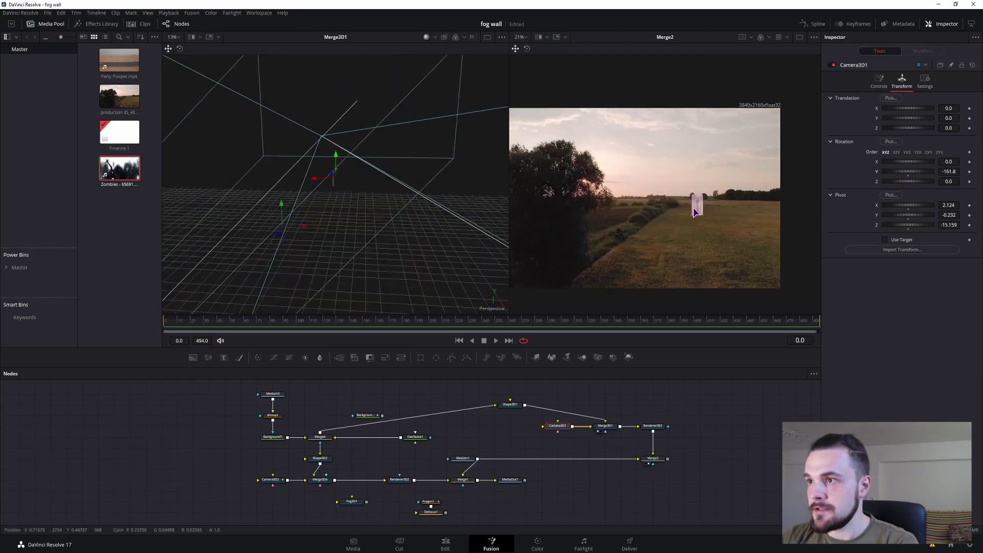
drag(918, 172, 914, 175)
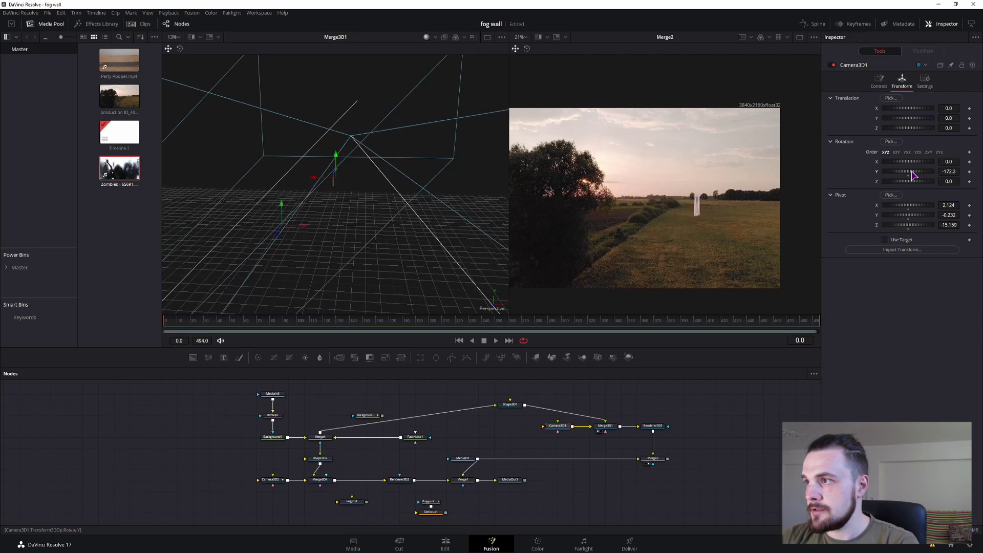
click(969, 171)
At frame 494, set the camera's Y rotation keyframe to -287.0
click(568, 325)
drag(800, 326, 821, 326)
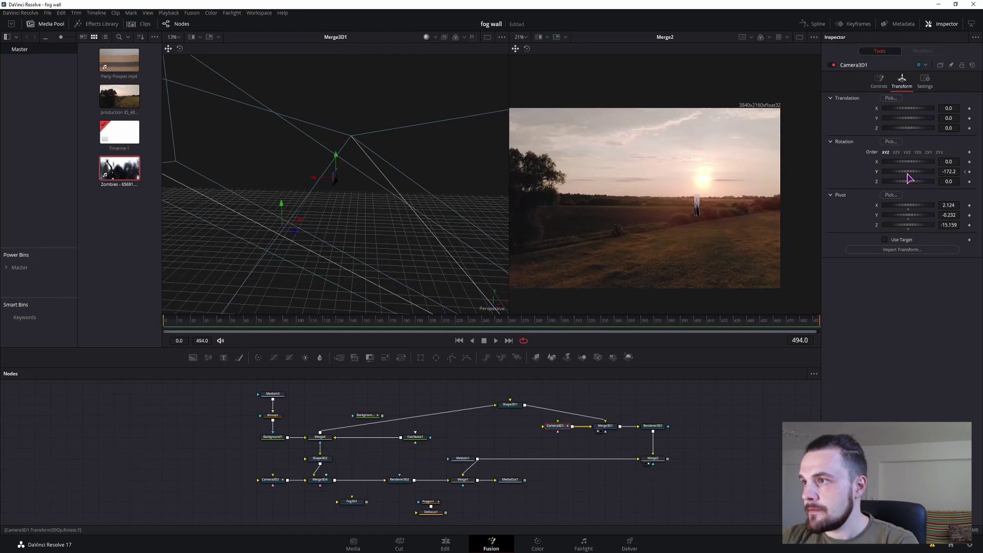
drag(910, 174, 894, 177)
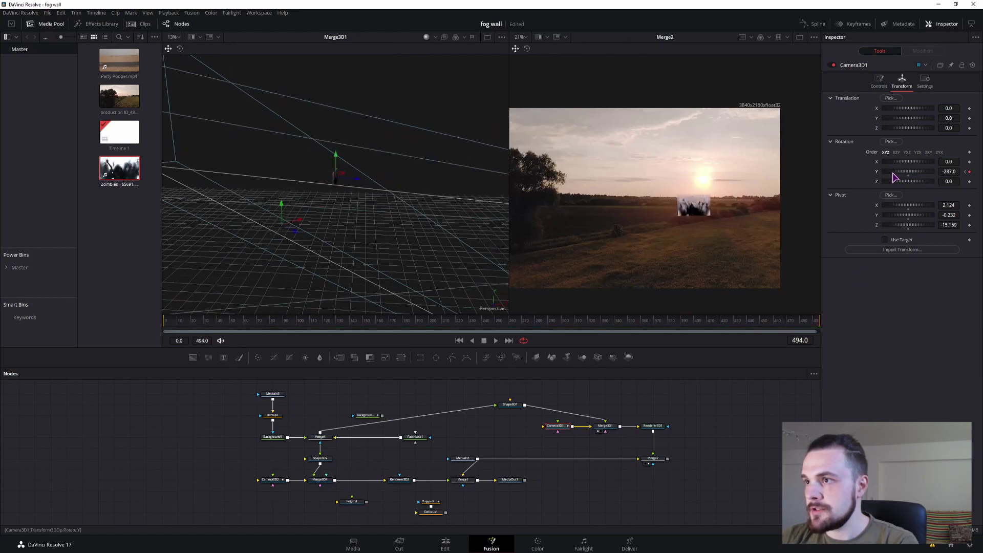
drag(895, 177, 896, 177)
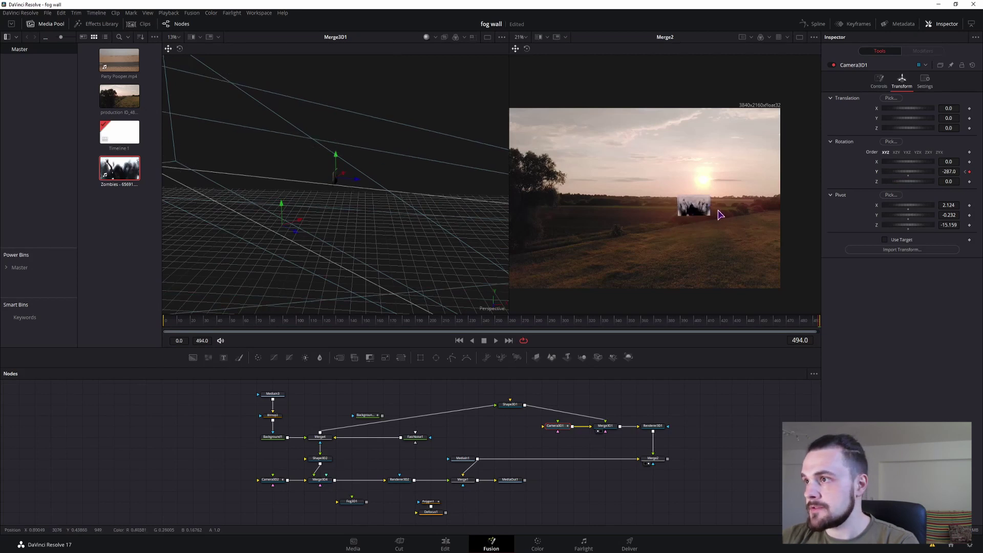
click(509, 405)
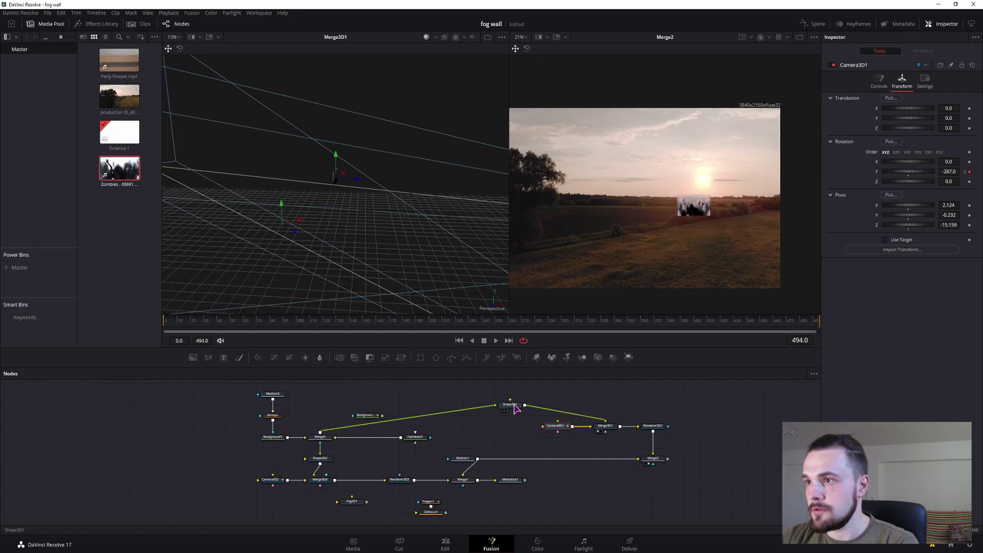
Place the zombie card at Z -15.21, Y rotation 75.8, Z rotation 0, and view Merge1
mouse_move(909, 128)
mouse_down()
mouse_move(915, 134)
mouse_move(906, 120)
mouse_up()
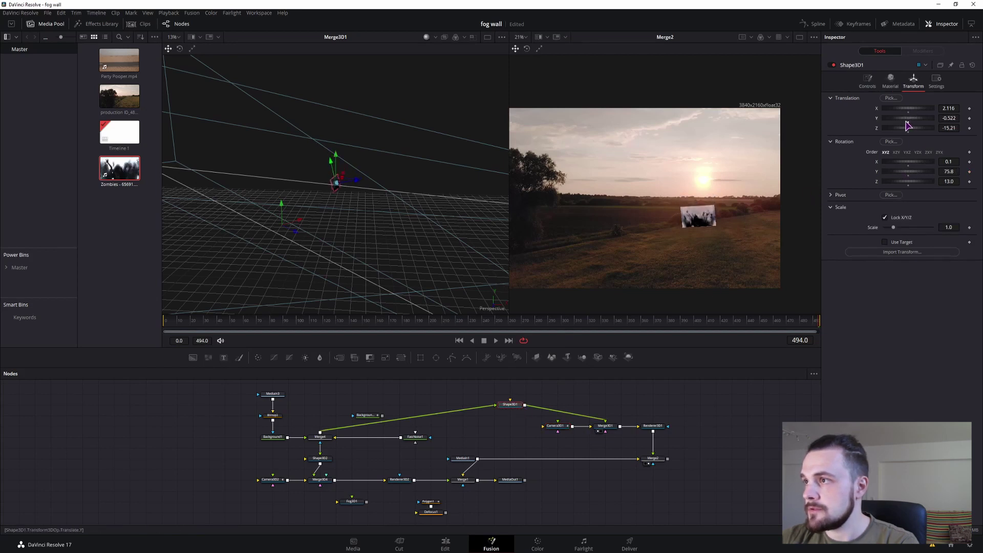
double_click(916, 182)
click(166, 325)
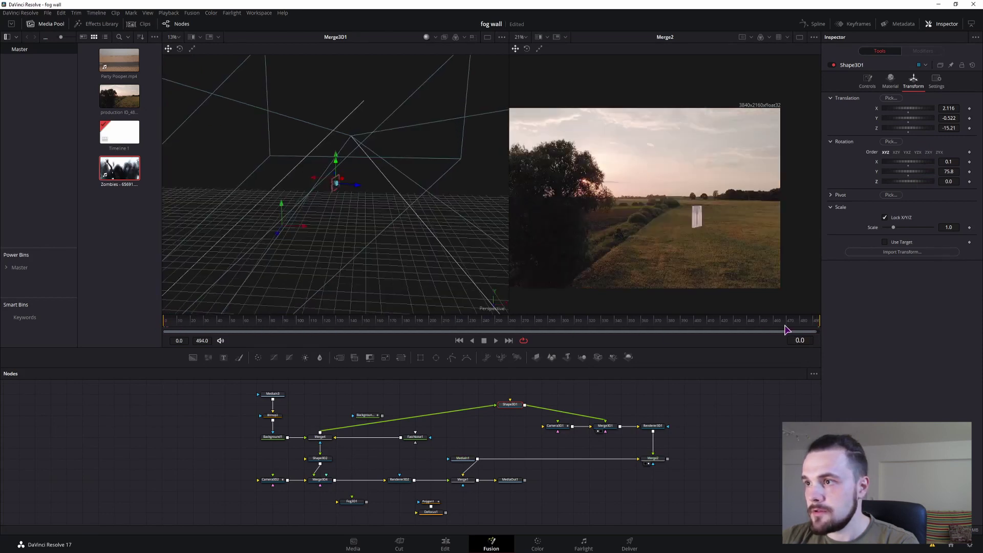
drag(730, 323, 814, 326)
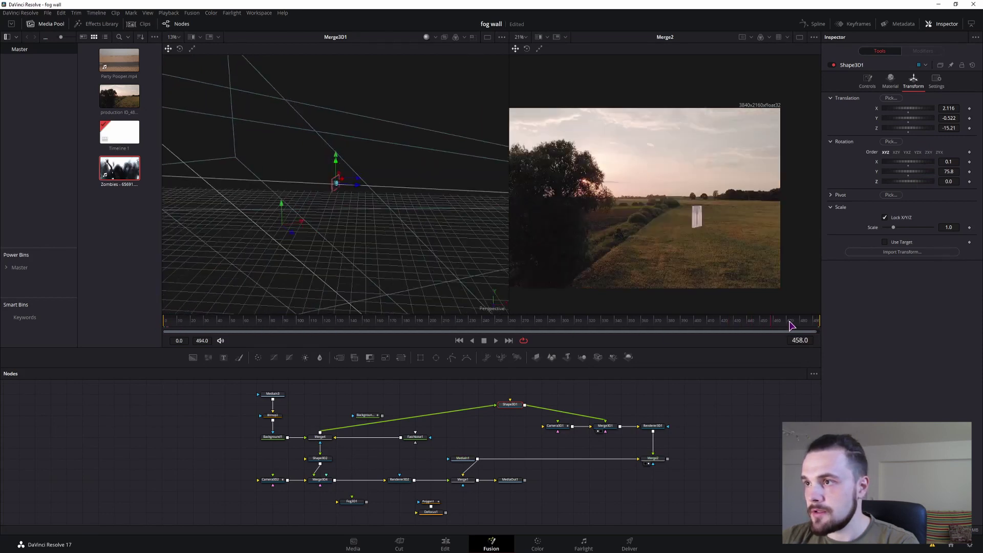
key(1)
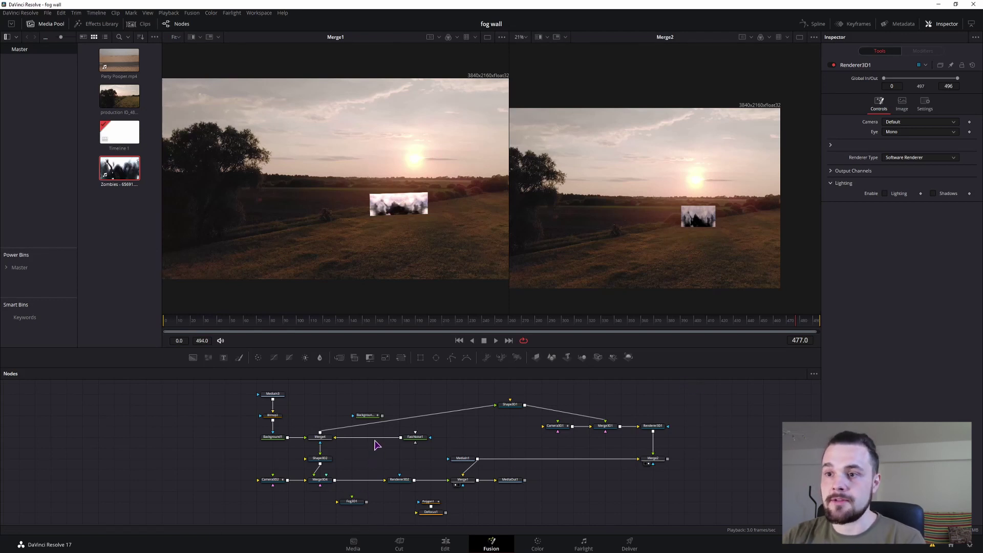
Move Background3 beside FastNoise1 and insert Fog3D1 between Merge3D4 and Renderer3D2
click(369, 421)
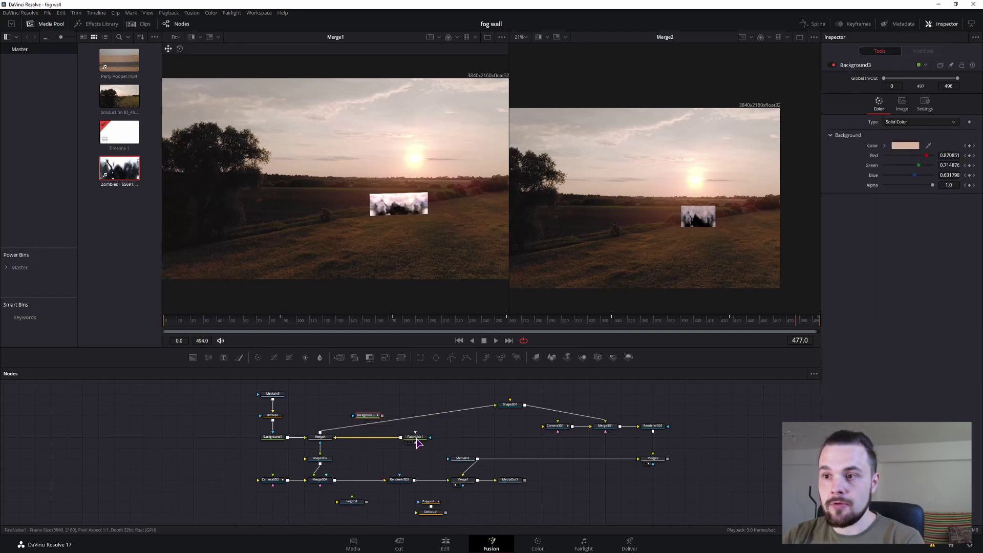
drag(367, 420, 415, 451)
click(351, 502)
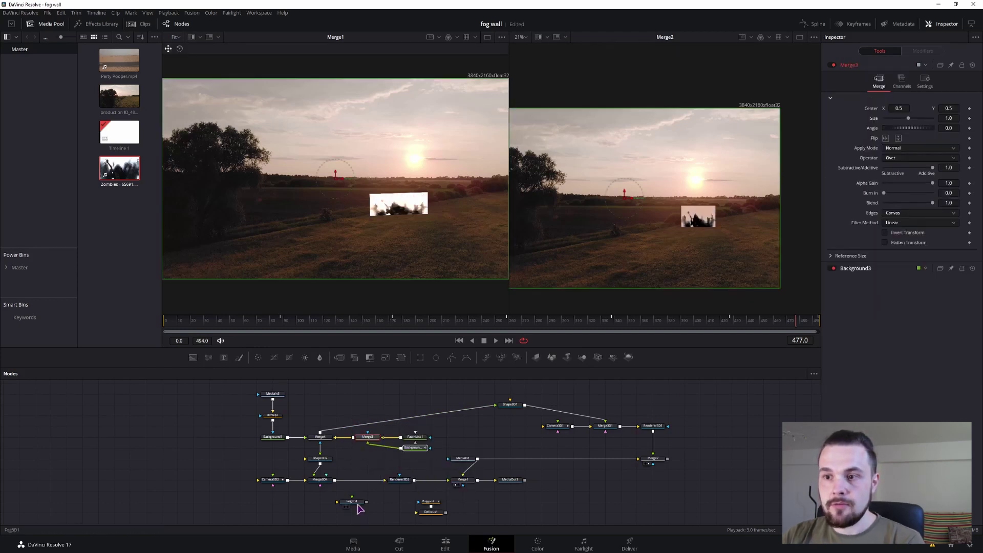
drag(356, 507, 362, 483)
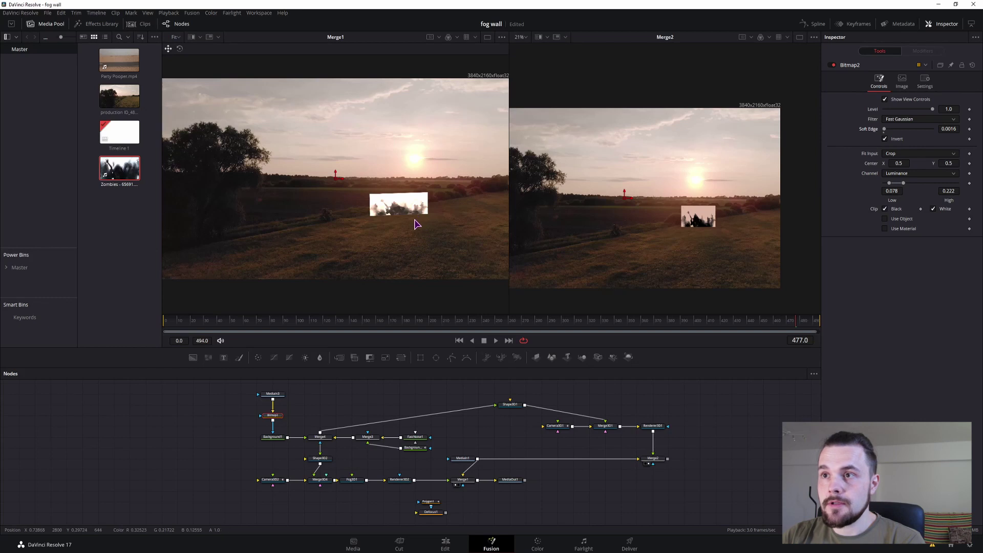
Zoom the node graph and select the Polygon1 and Defocus1 nodes
scroll(412, 224, up, 1)
scroll(410, 213, up, 2)
scroll(406, 211, up, 1)
scroll(416, 240, up, 1)
scroll(382, 252, up, 1)
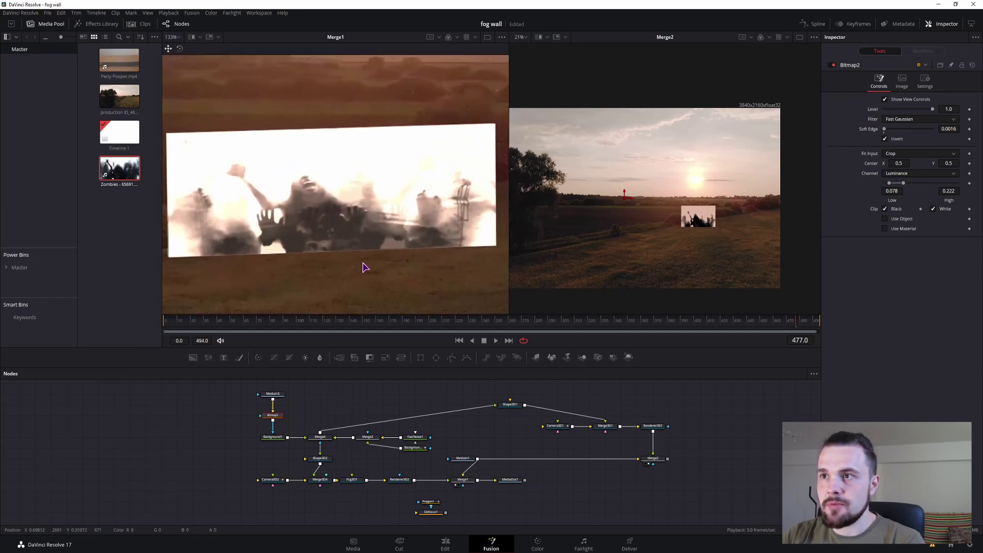
scroll(365, 266, down, 3)
scroll(365, 266, down, 4)
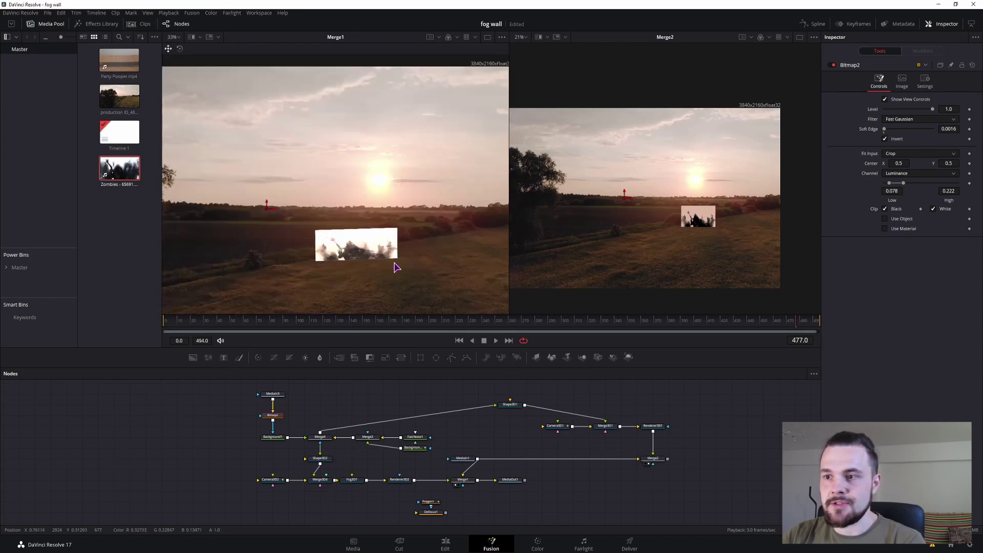
drag(460, 518, 417, 498)
Insert Defocus1 after Renderer3D2 with Defocus Size 0.63, masked by Polygon1
click(464, 507)
drag(433, 518, 433, 487)
click(431, 482)
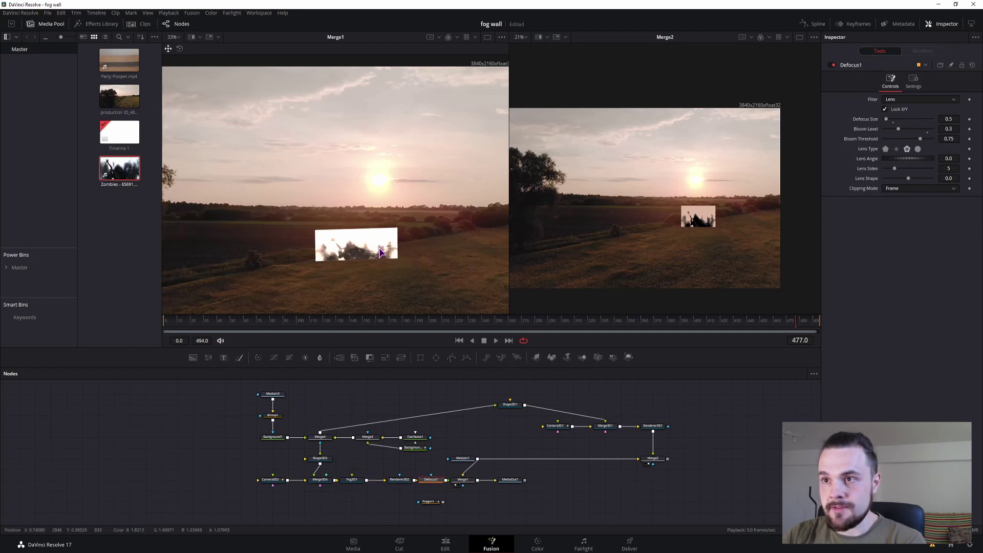
scroll(380, 252, up, 5)
drag(886, 119, 889, 121)
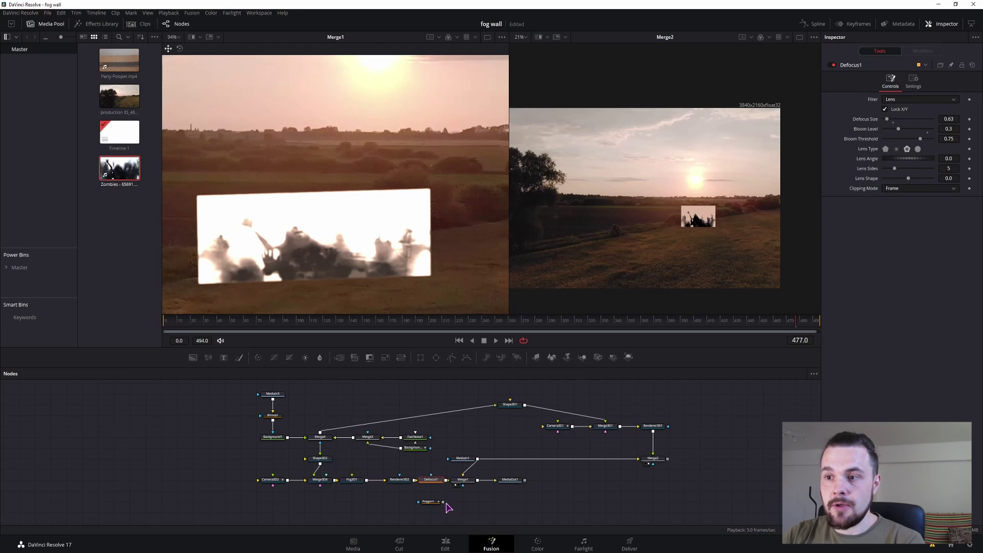
drag(444, 502, 432, 479)
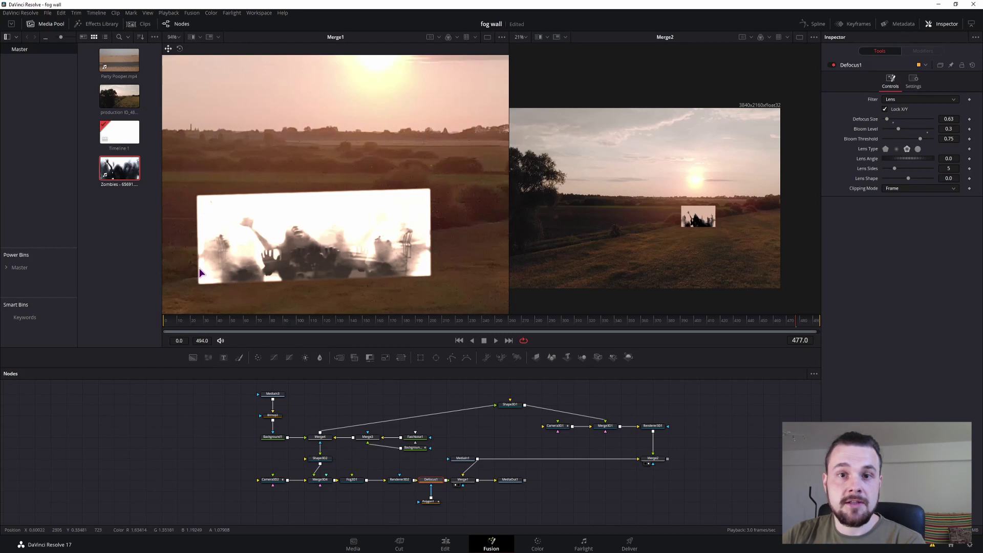
Check Polygon1's mask across frames with Invert toggled, then pull Background3 out below Merge3
click(432, 504)
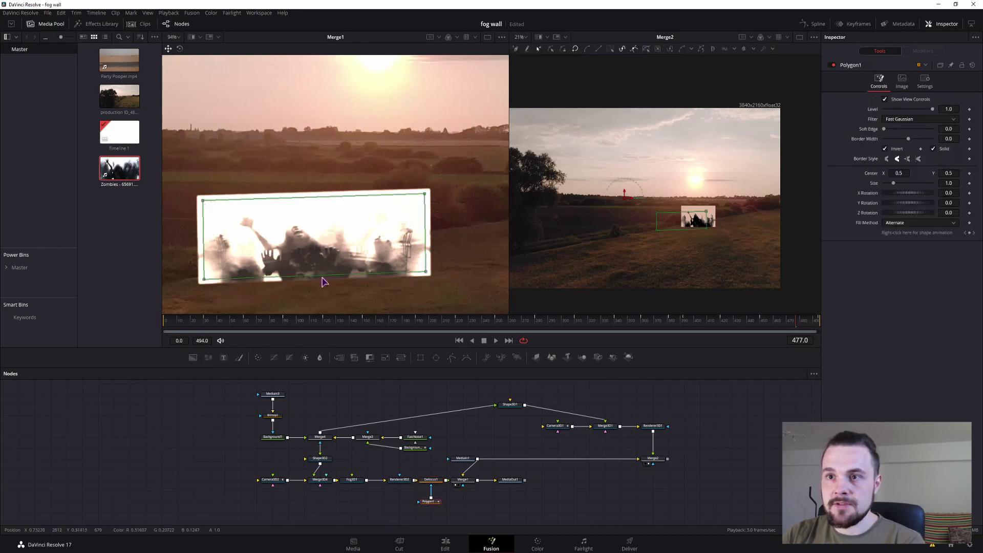
drag(174, 323, 334, 325)
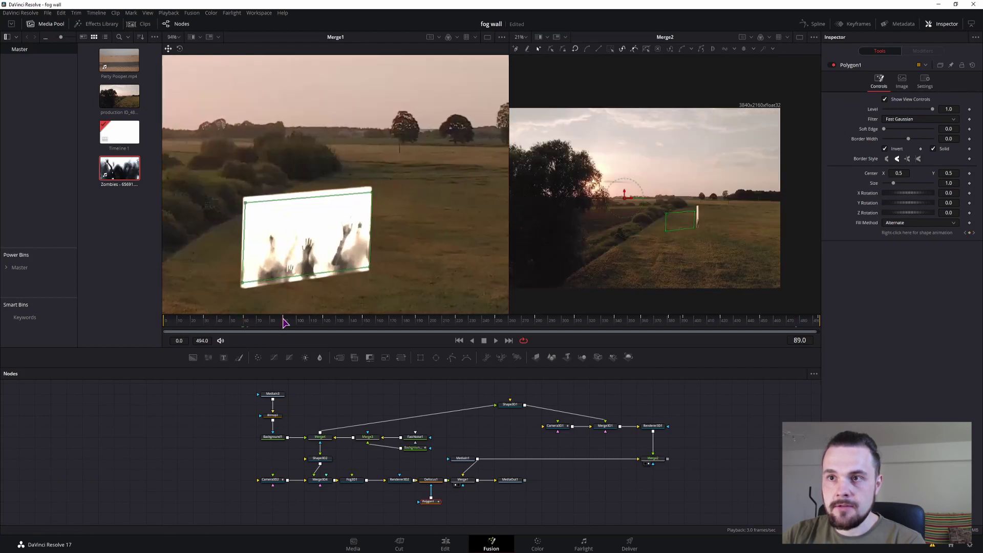
drag(367, 321, 456, 322)
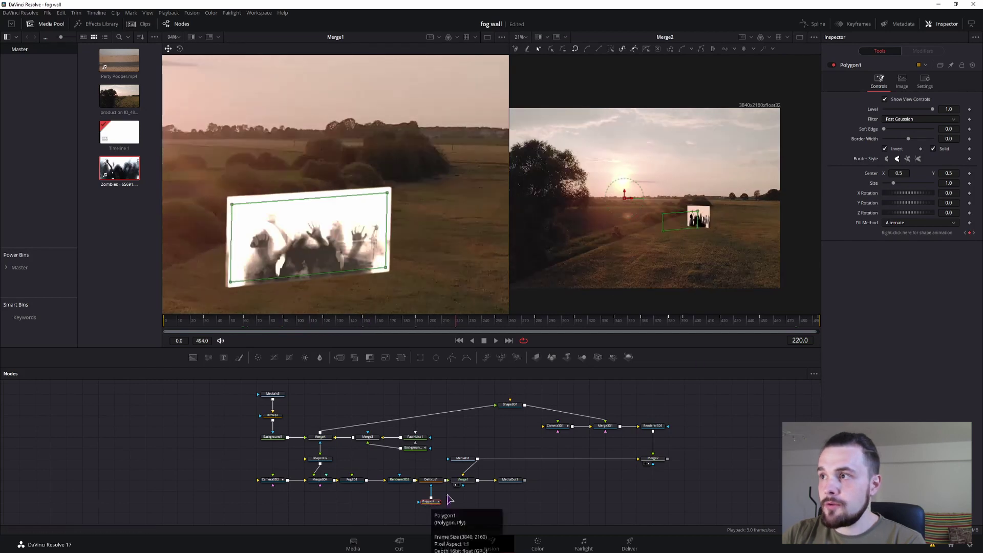
click(885, 149)
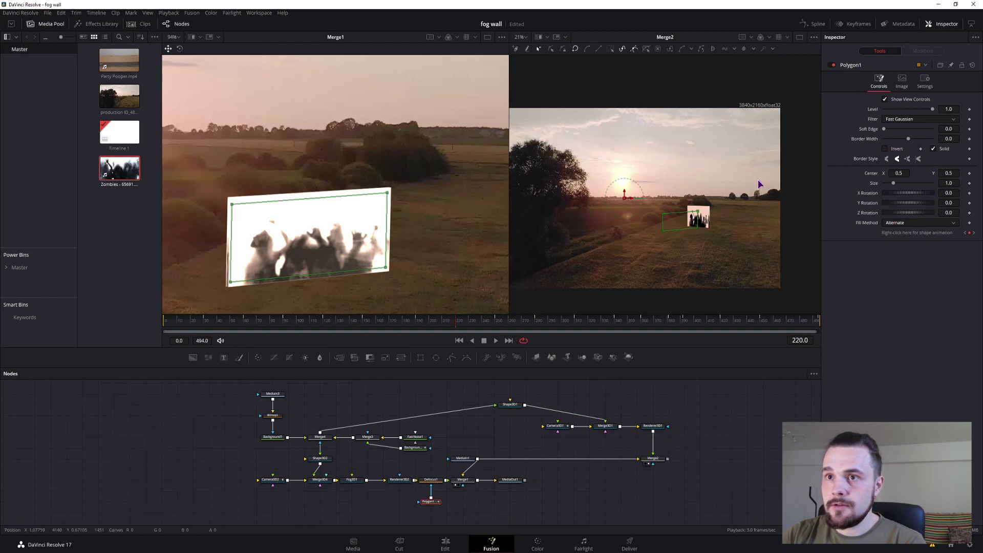
click(885, 148)
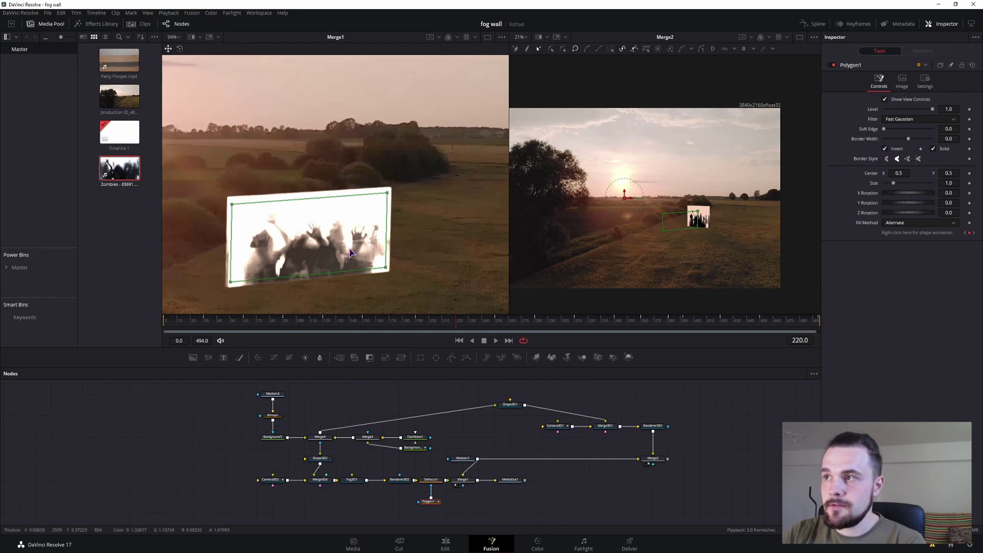
click(885, 149)
click(885, 149)
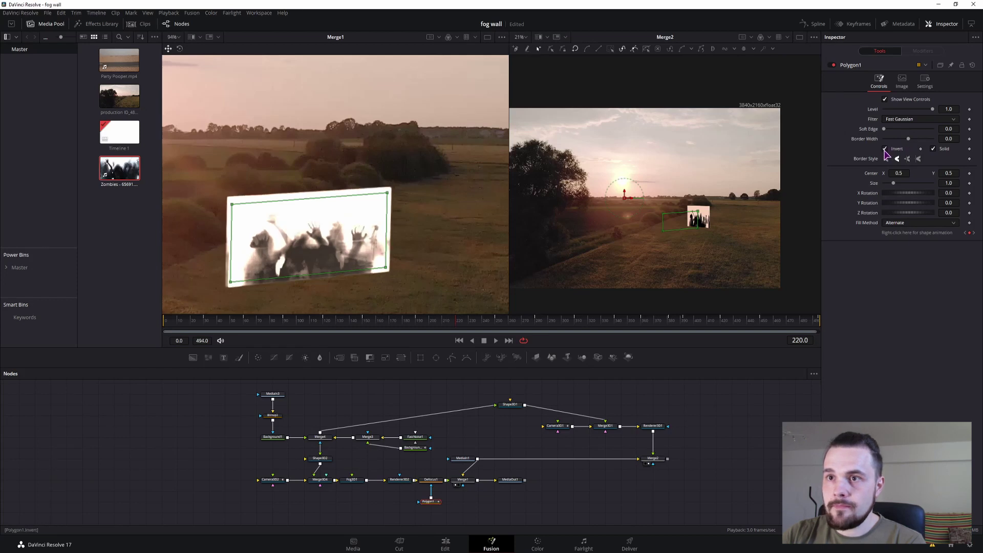
mouse_move(412, 448)
mouse_down()
mouse_move(365, 458)
mouse_move(463, 430)
mouse_up()
click(367, 438)
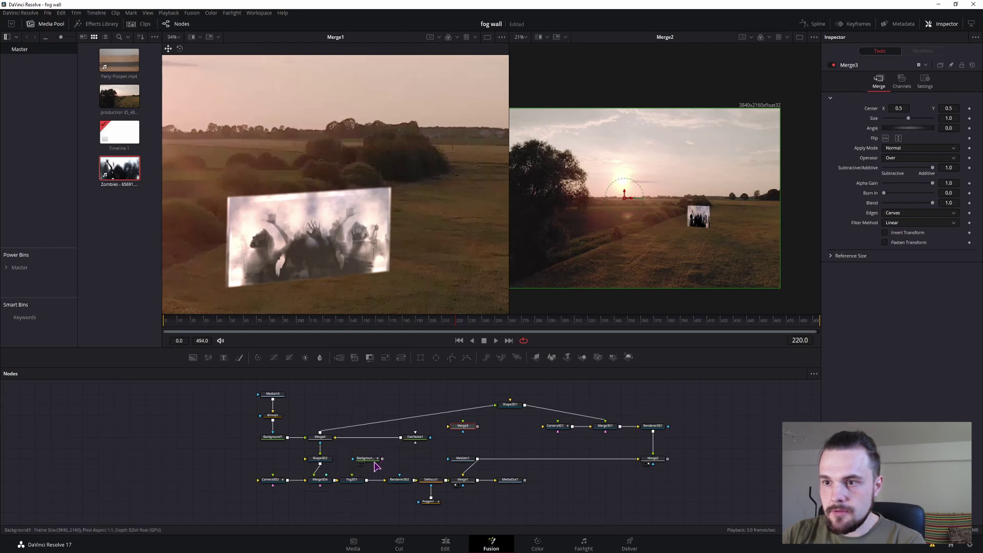
Reinsert Background3 between Merge4 and FastNoise1 and select the MediaIn1 drone clip node
drag(365, 459, 365, 438)
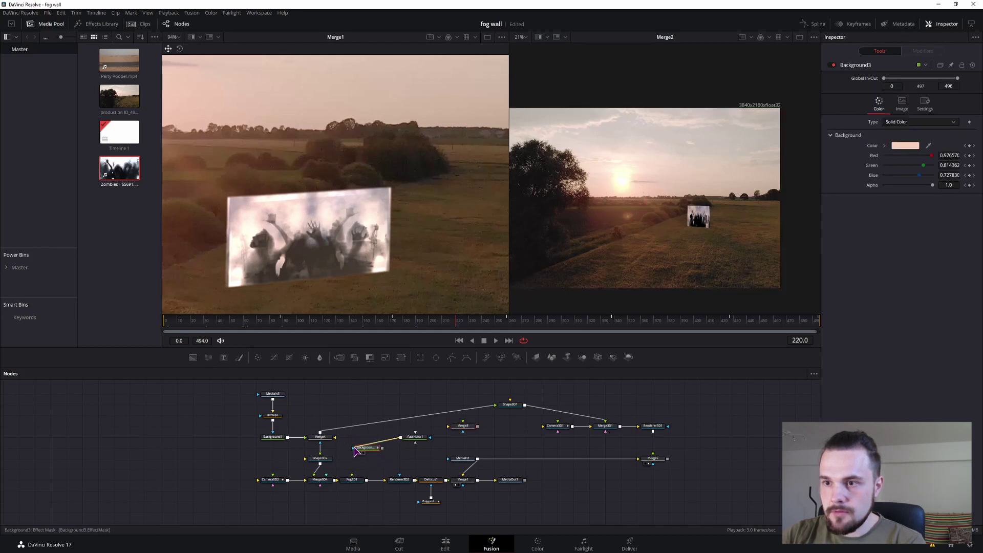
click(372, 321)
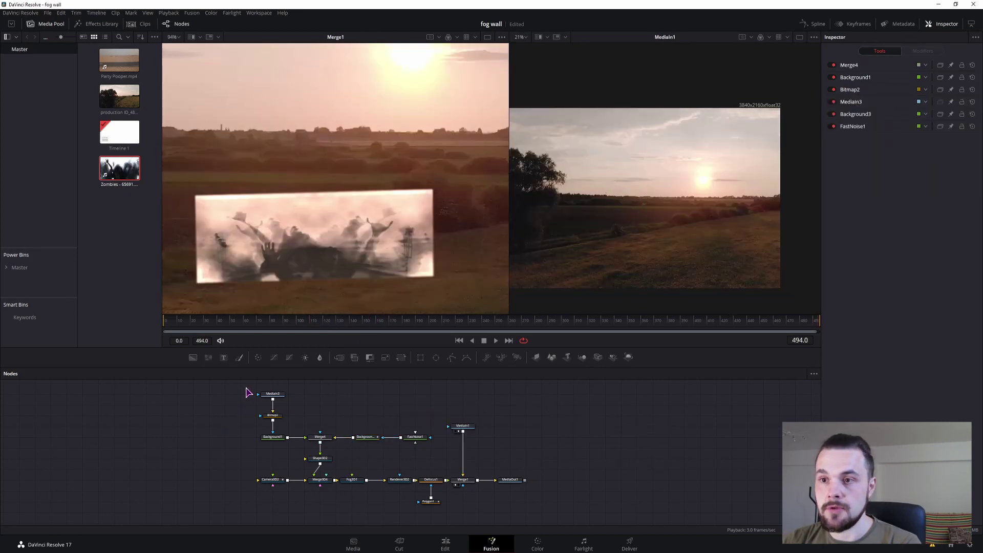
drag(246, 388, 431, 443)
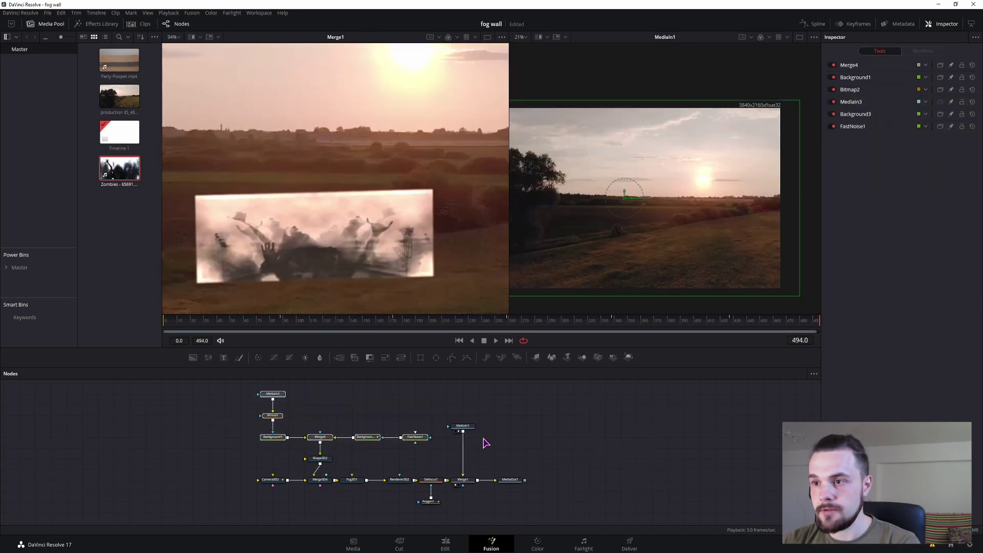
click(465, 426)
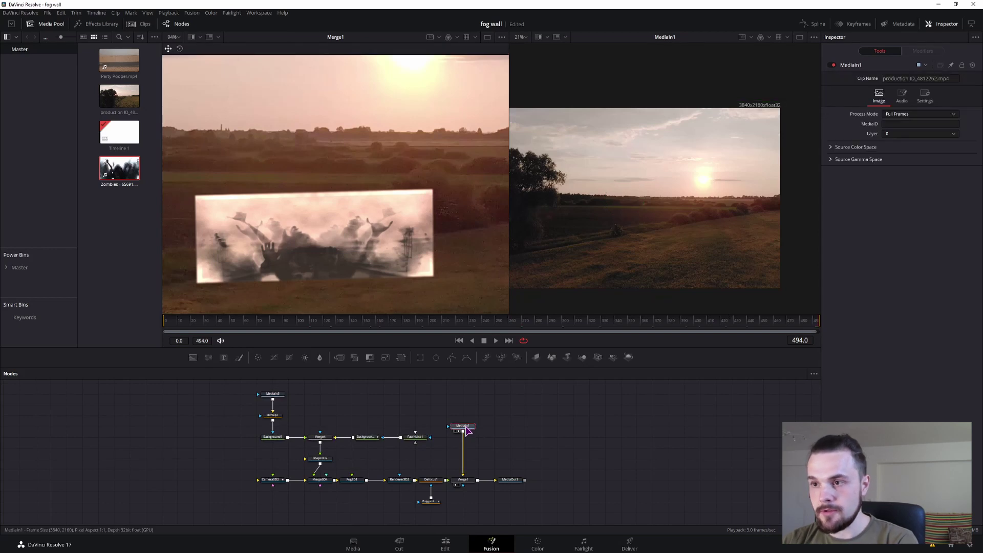
Add a Planar Tracker after MediaIn1 using Hybrid Point/Area and Translation, Rotation, Scale
key(shift+space)
text(bitm)
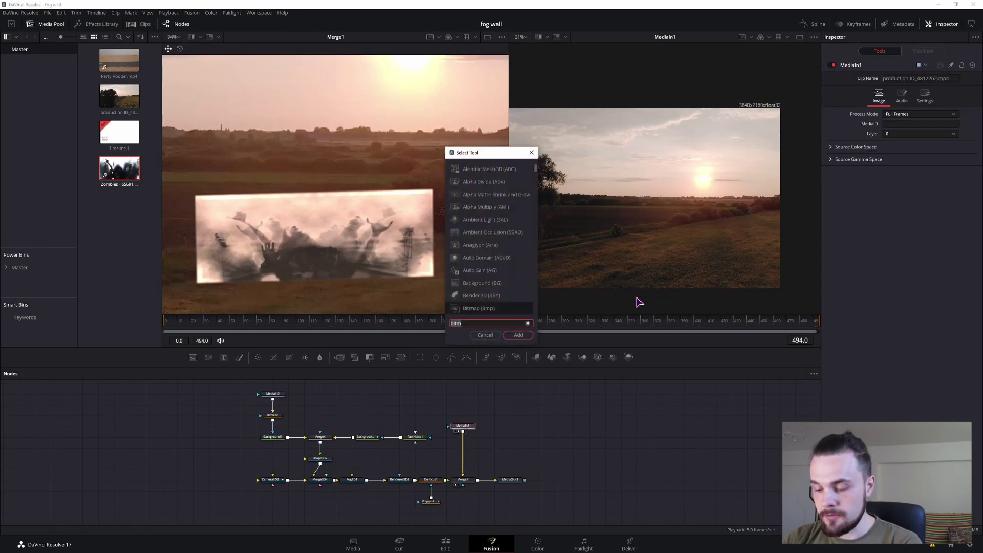
text(planar)
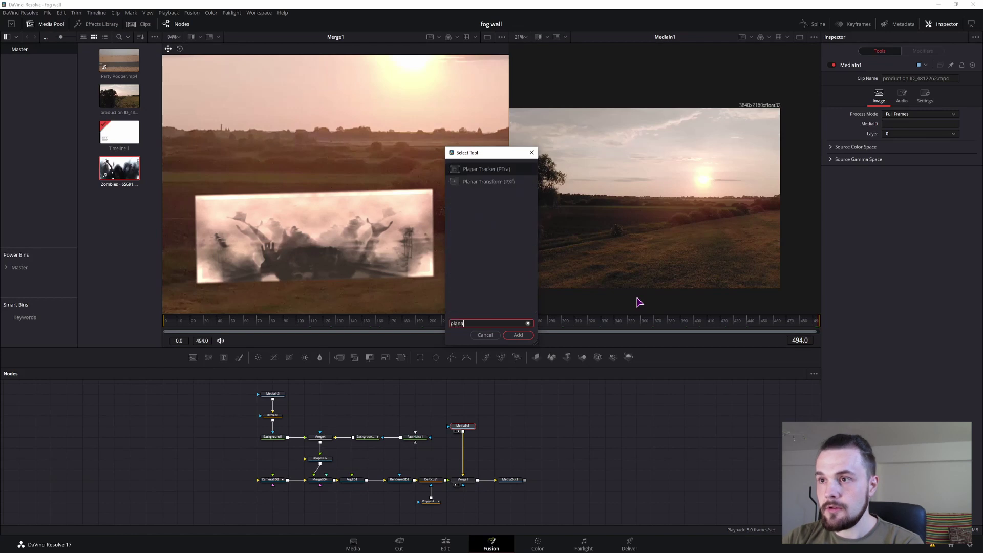
click(489, 171)
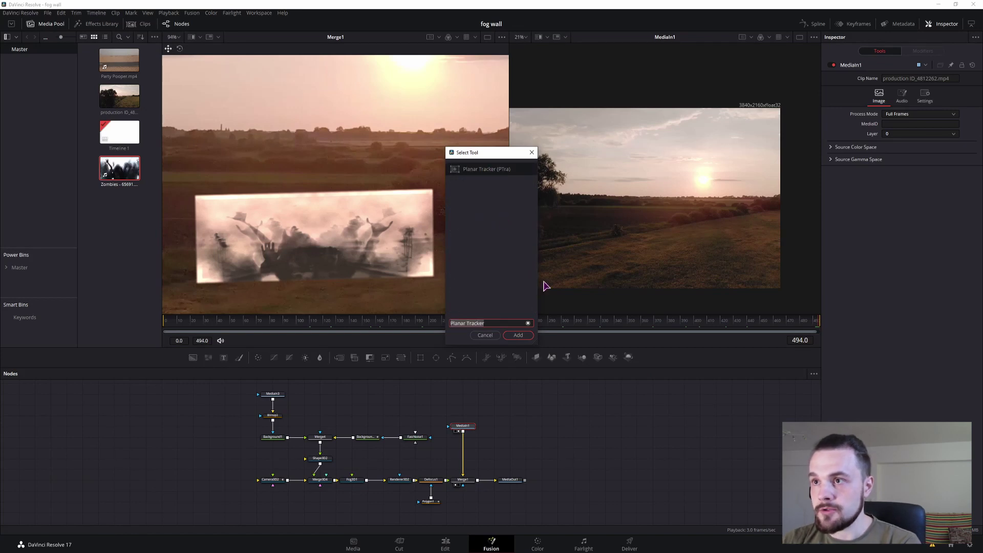
click(519, 336)
click(922, 134)
click(920, 151)
click(917, 145)
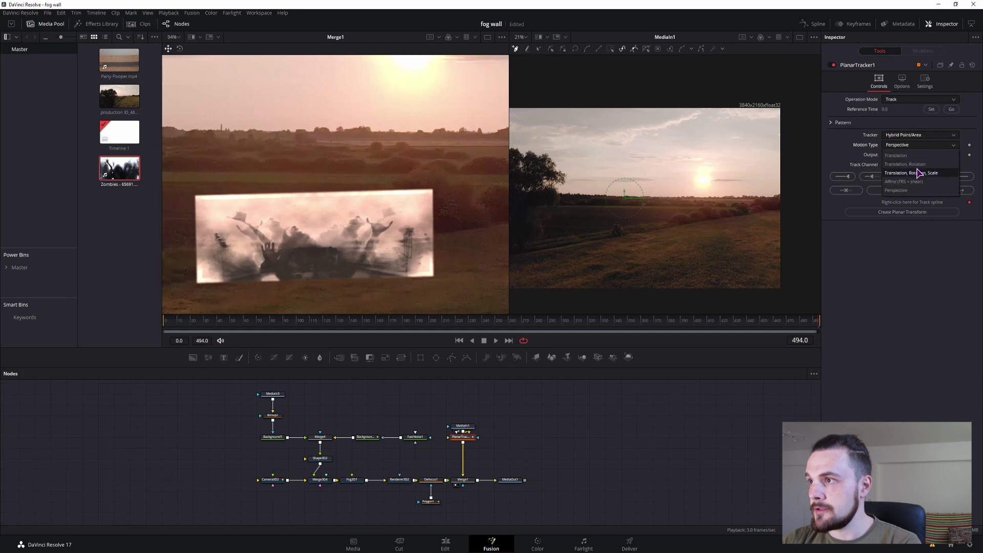
click(896, 174)
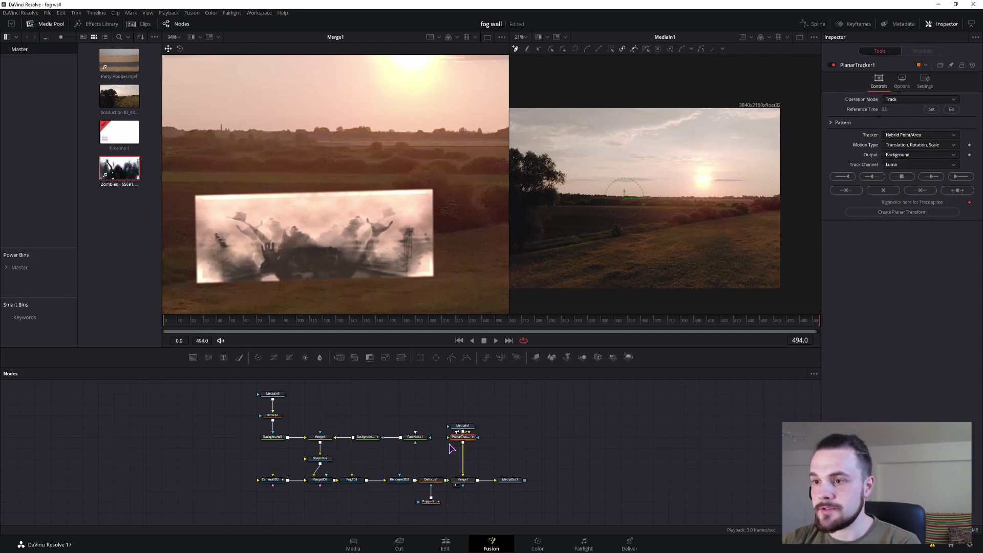
drag(463, 439, 465, 446)
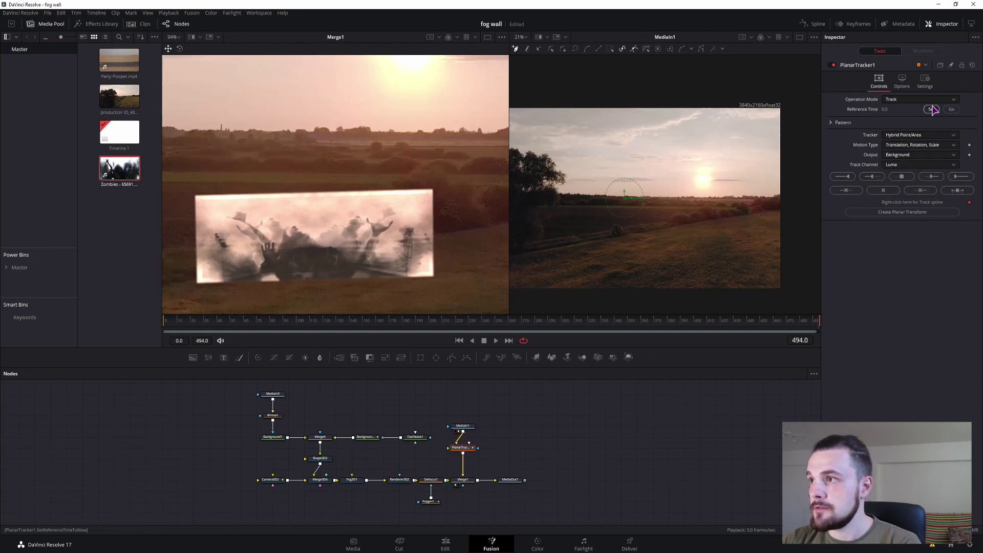
Set frame 0 as reference, track a hedge area forward, and switch to Corner Pin
click(166, 323)
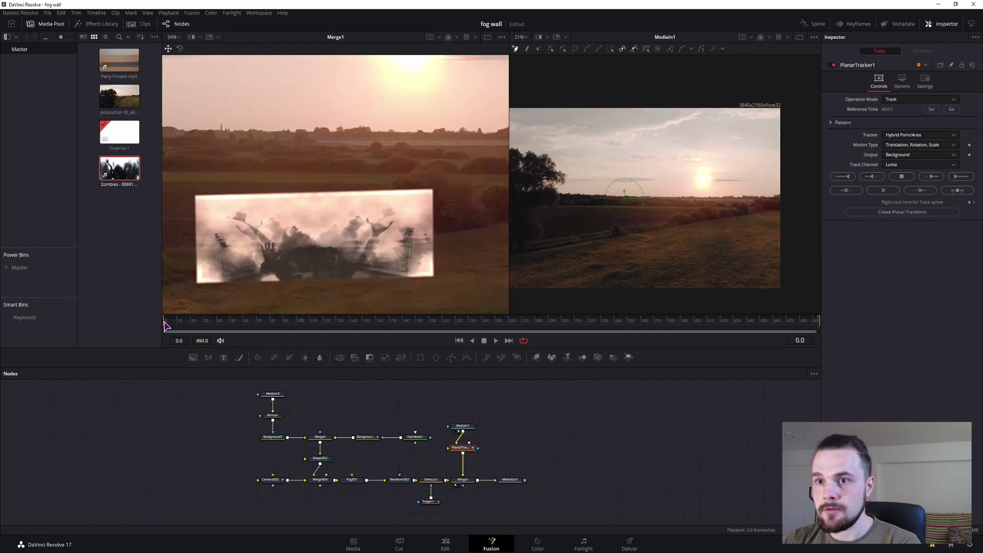
click(932, 110)
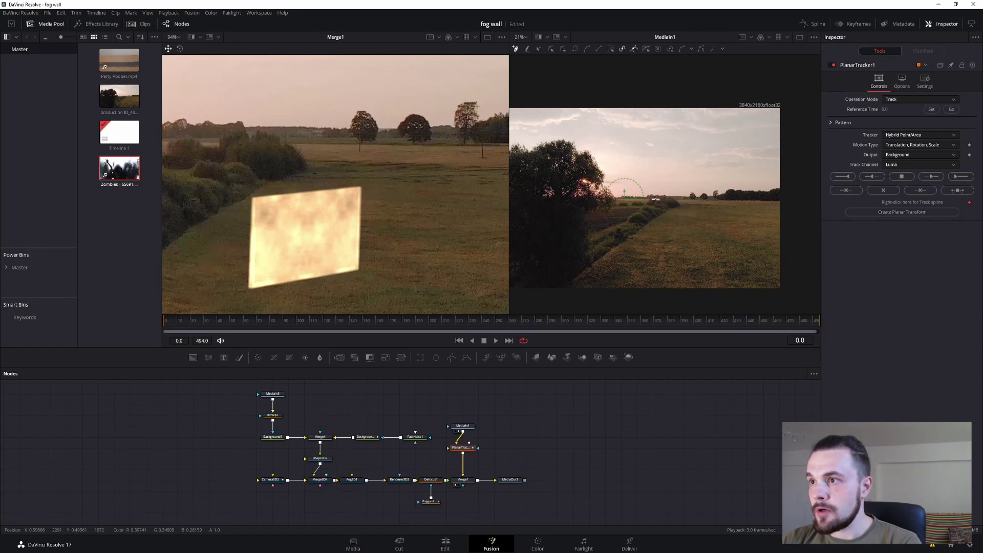
click(655, 229)
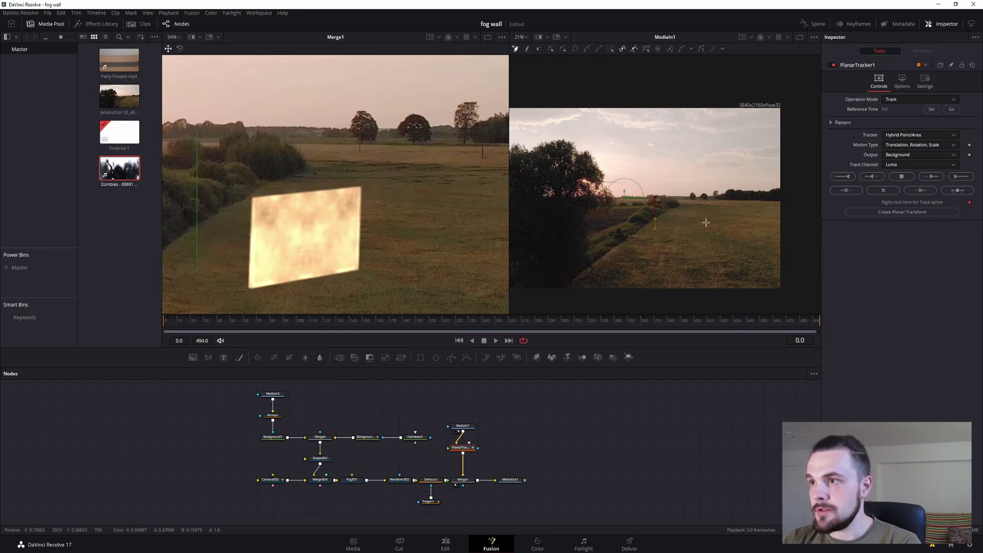
click(713, 223)
click(709, 190)
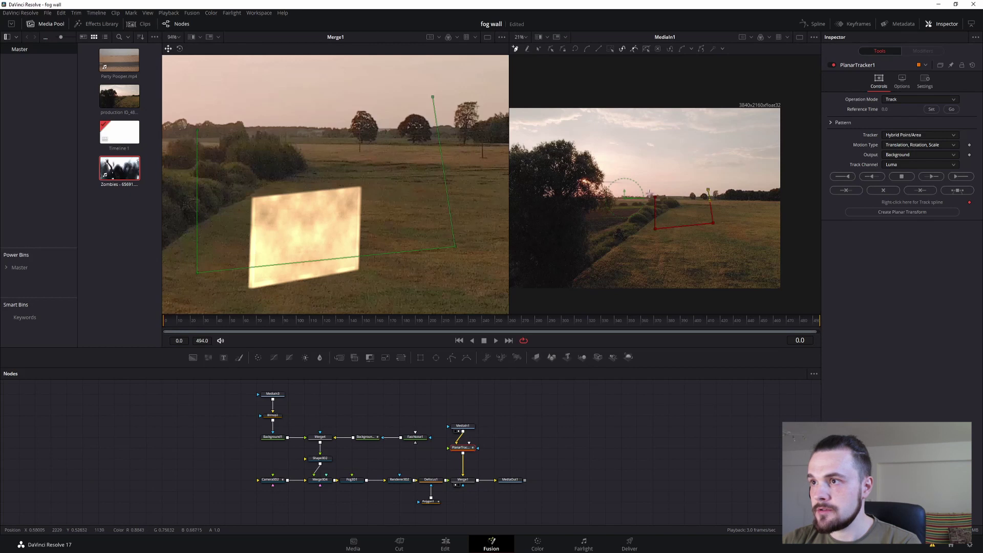
click(655, 197)
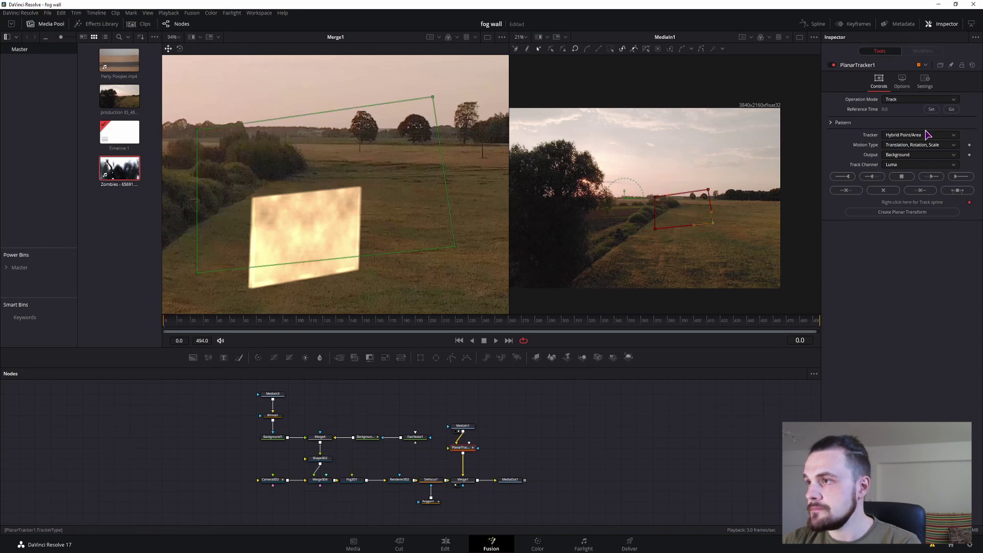
click(961, 177)
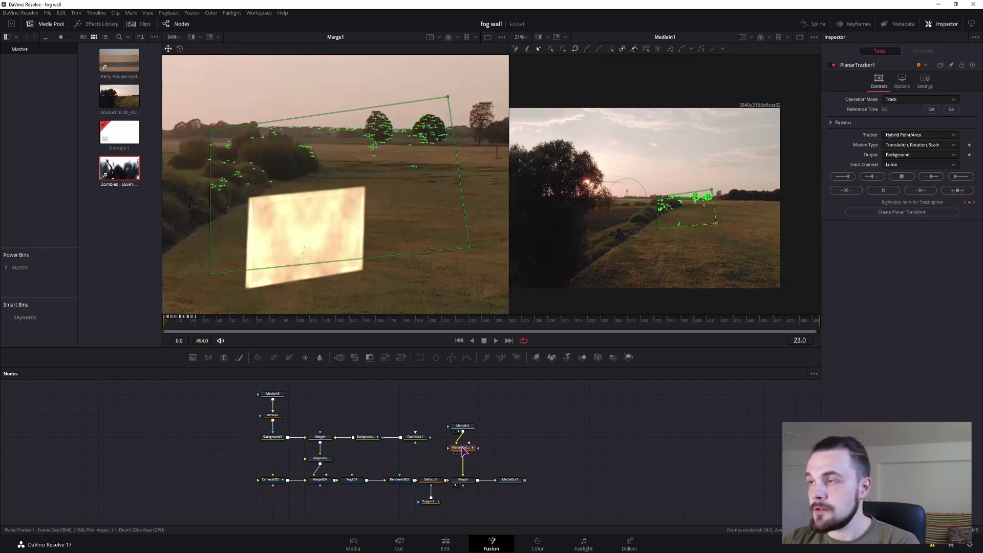
click(898, 100)
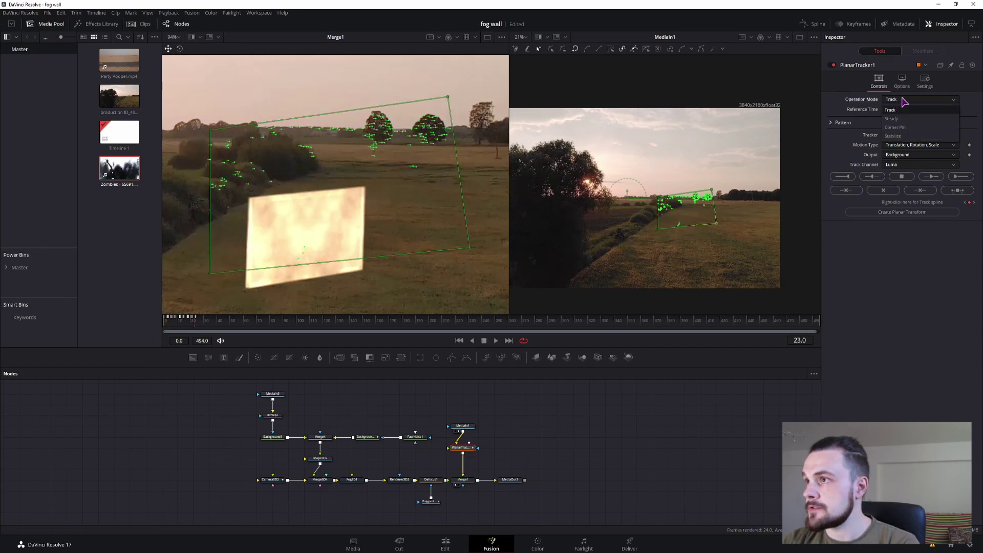
click(900, 128)
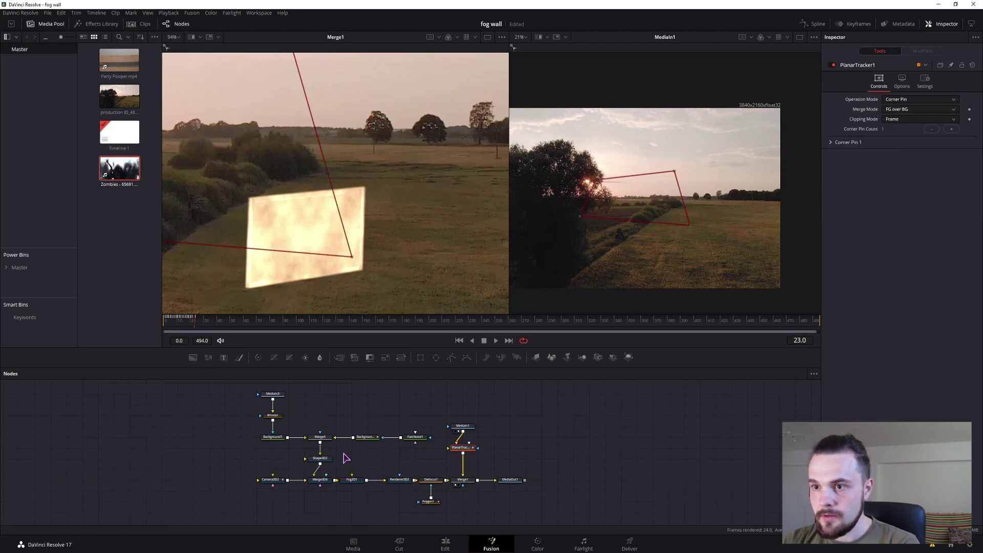
Feed Merge4 into PlanarTracker1's foreground, view the tracker, and stop the track
drag(321, 447, 449, 449)
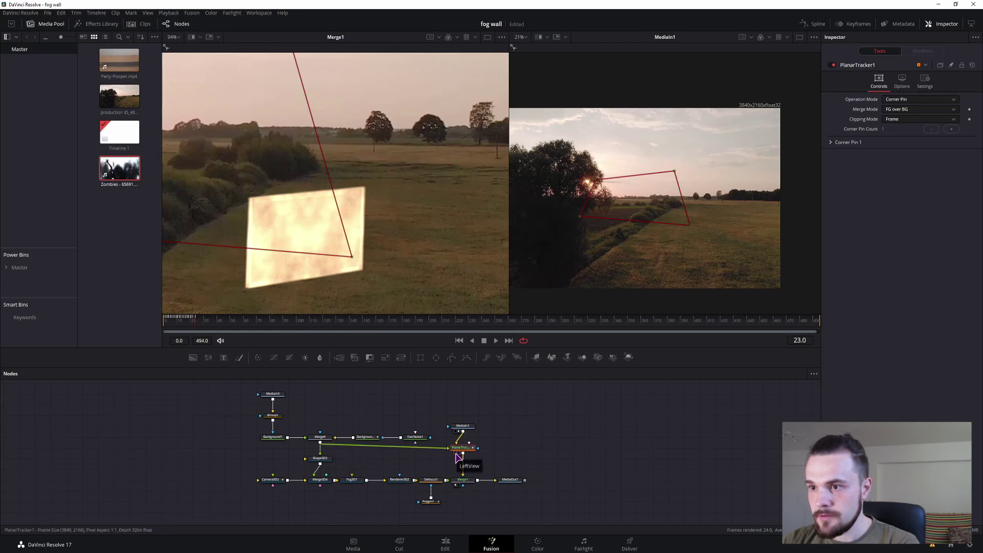
key(1)
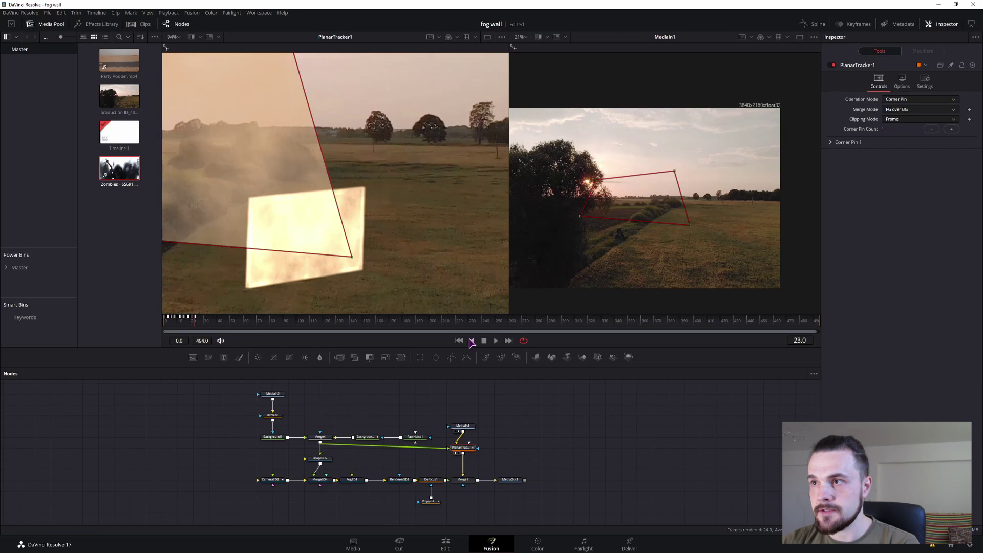
scroll(441, 267, down, 2)
scroll(440, 268, down, 2)
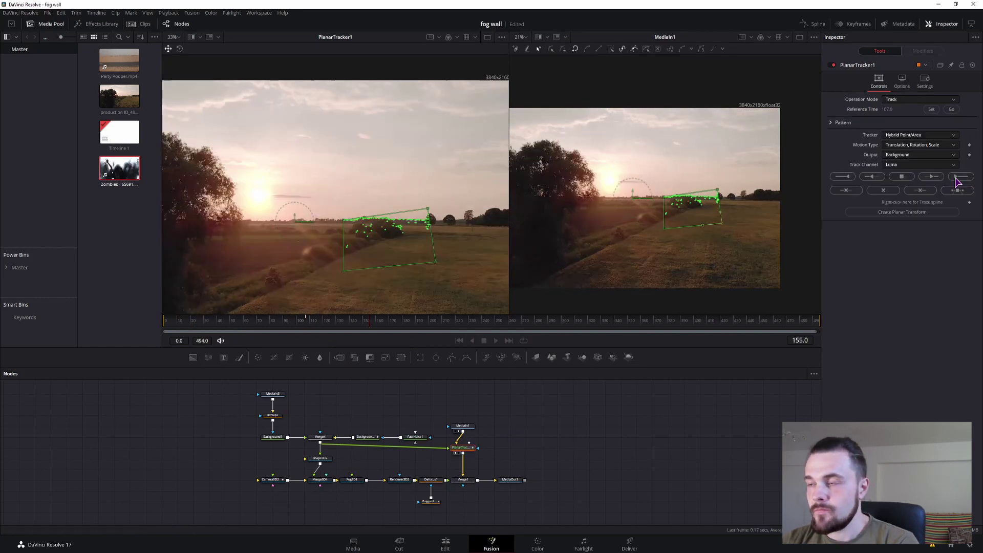
click(902, 176)
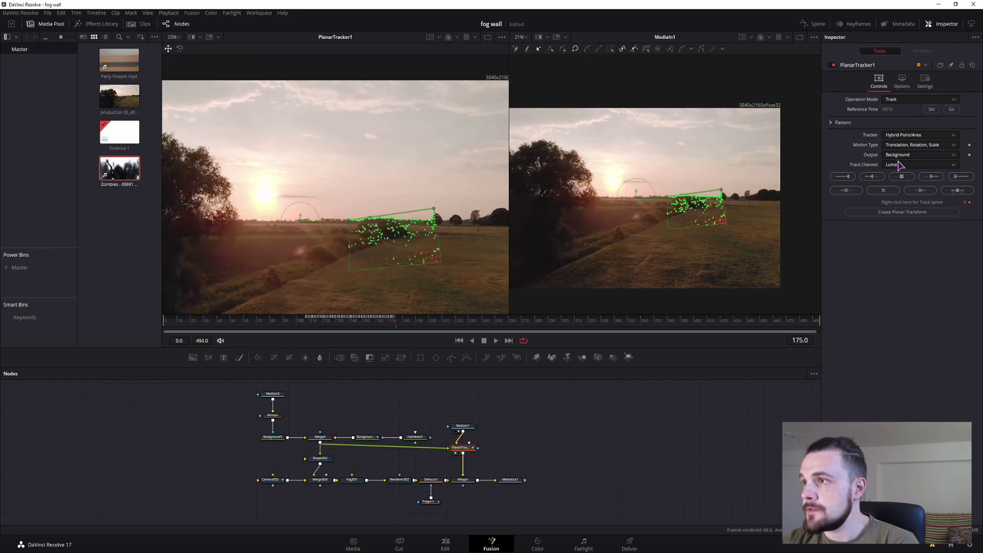
In Corner Pin mode, drag the corners to fit a small zombie panel onto the field and play back
click(917, 99)
click(901, 119)
drag(375, 177, 405, 201)
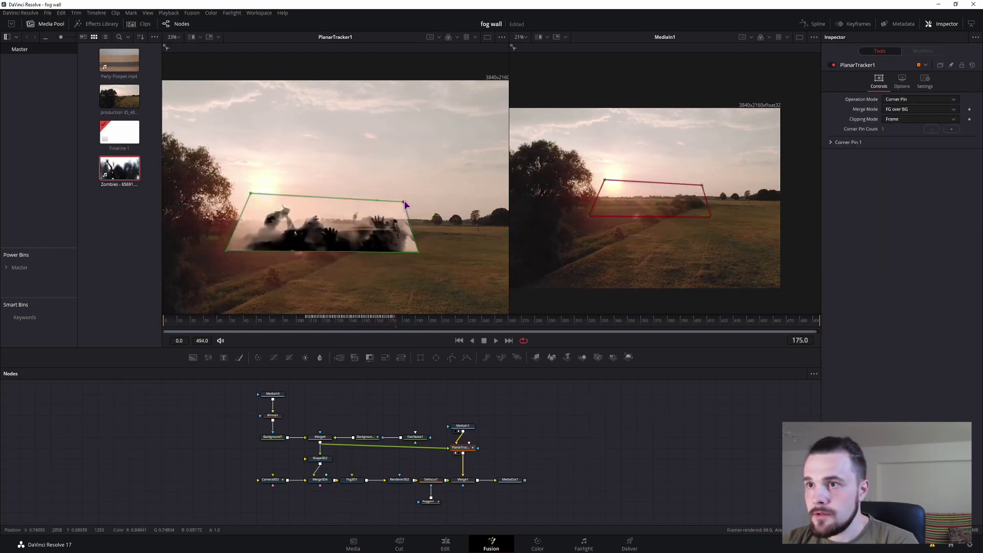
drag(225, 251, 333, 262)
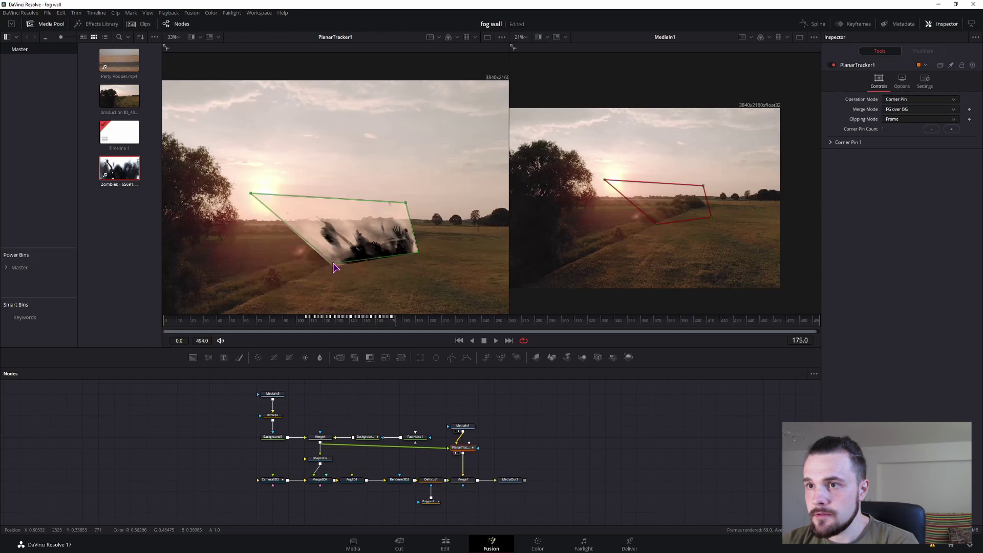
key(space)
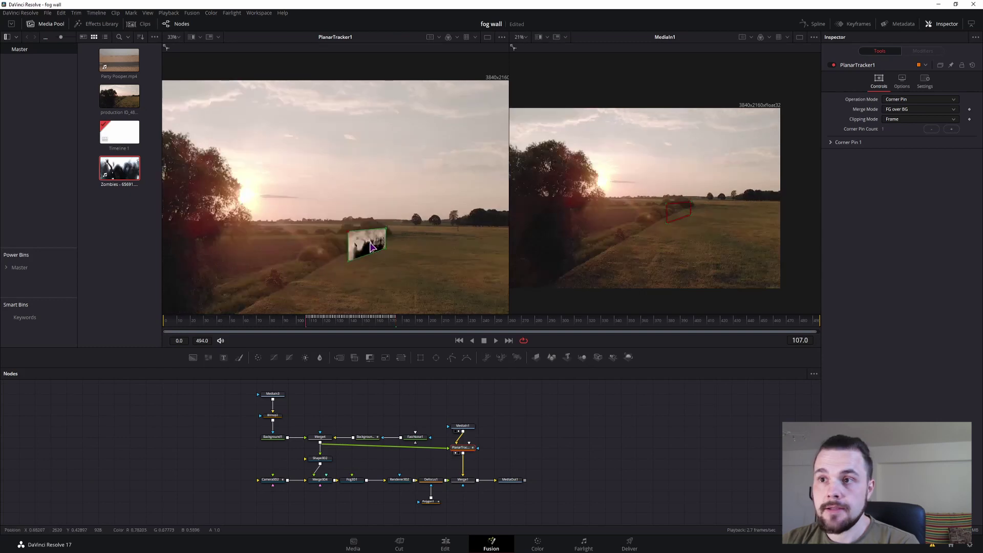
Set keyframes on Corner Pin 1's Reference Time Positions
click(831, 142)
click(970, 247)
click(970, 258)
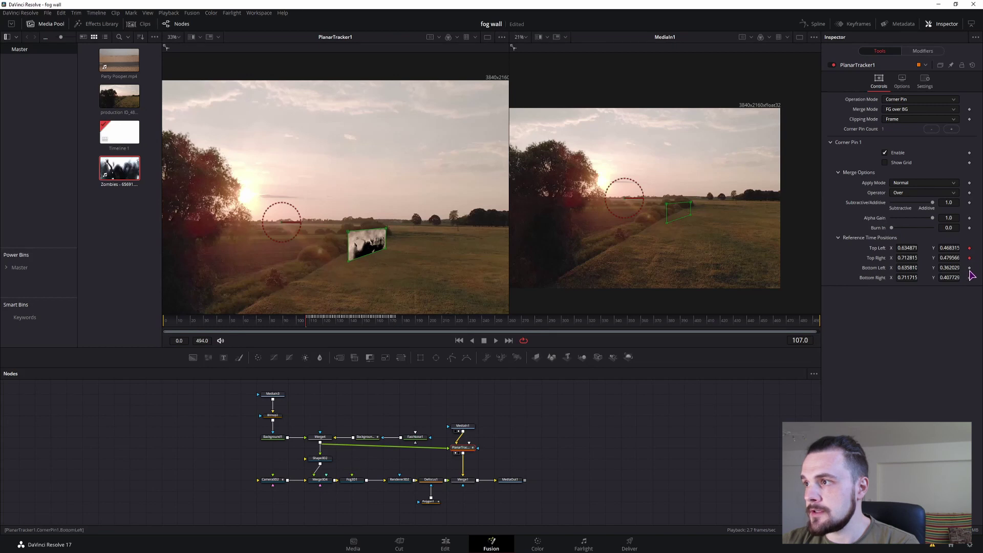
Drag the bottom-left and top-right corner pins inward, squeezing the zombie wall into a thin sliver, then check the fit
mouse_move(349, 259)
mouse_down()
mouse_move(352, 236)
mouse_move(363, 233)
mouse_move(367, 246)
mouse_move(367, 237)
mouse_move(386, 237)
mouse_up()
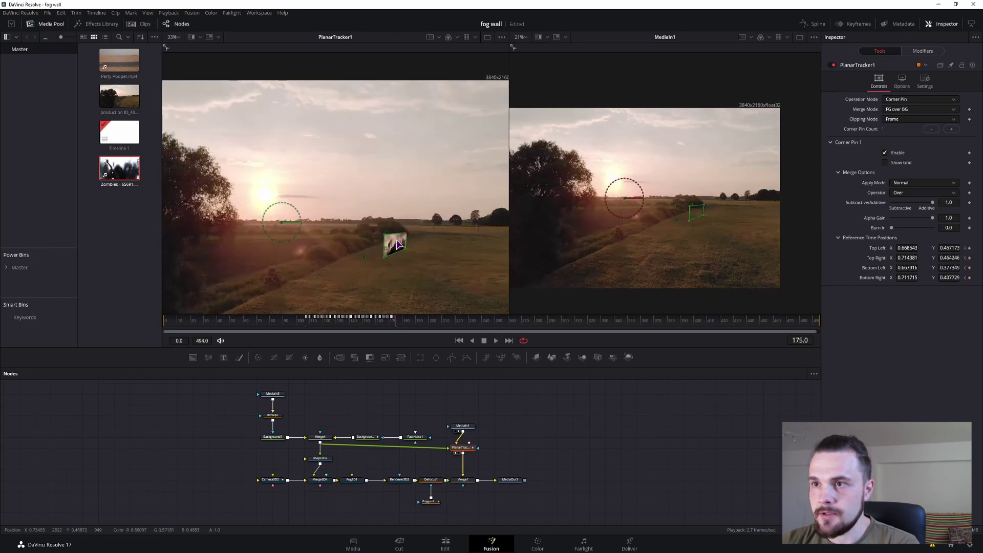
mouse_move(408, 236)
mouse_down()
mouse_move(389, 237)
mouse_move(386, 252)
mouse_up()
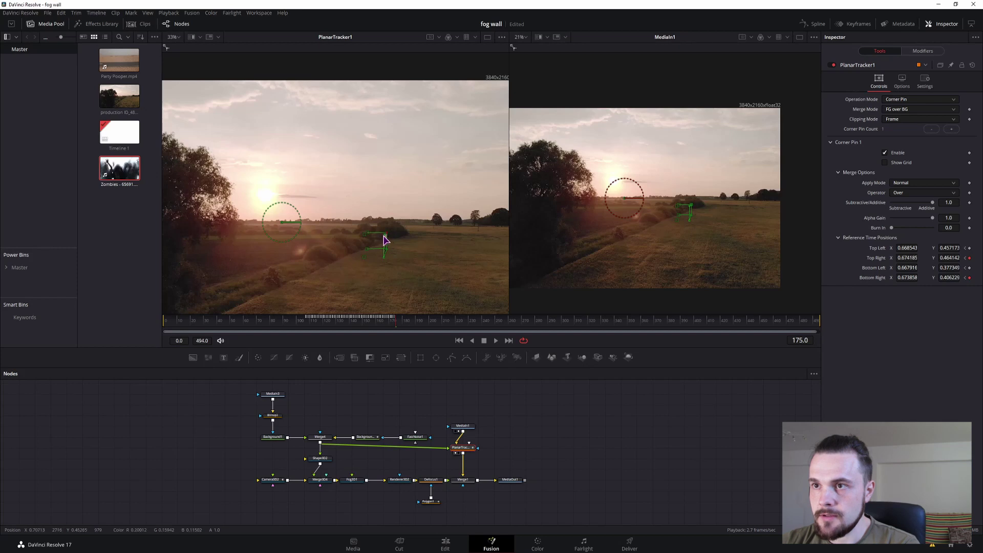
key(Left)
key(Left)
key(Left)
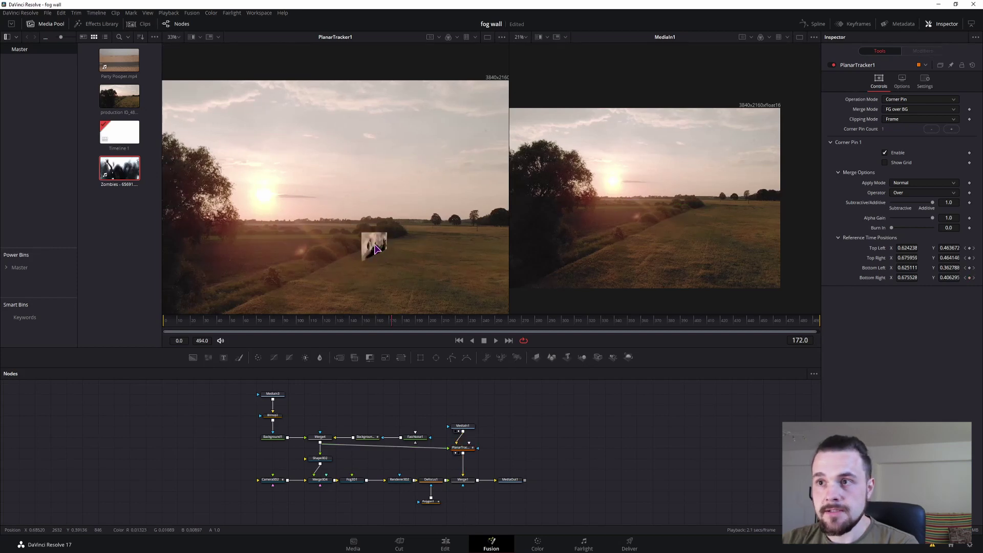